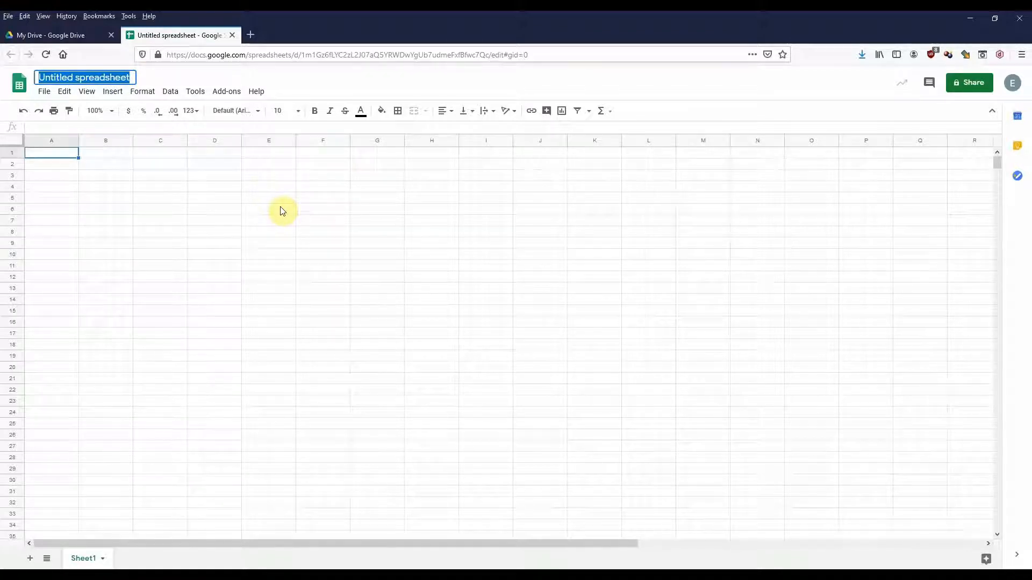
Rename the untitled spreadsheet as demo
type("demo")
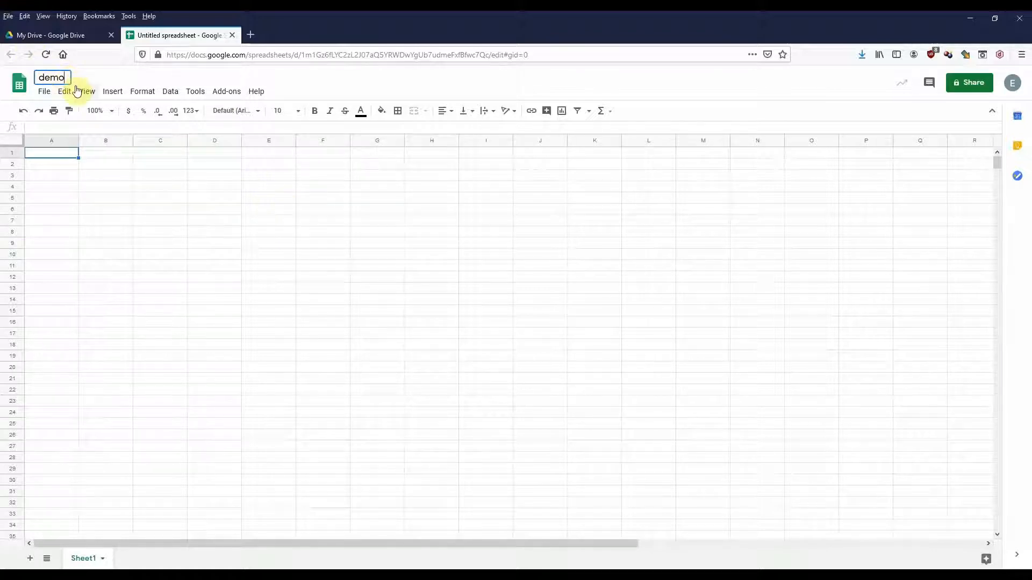
key("Return")
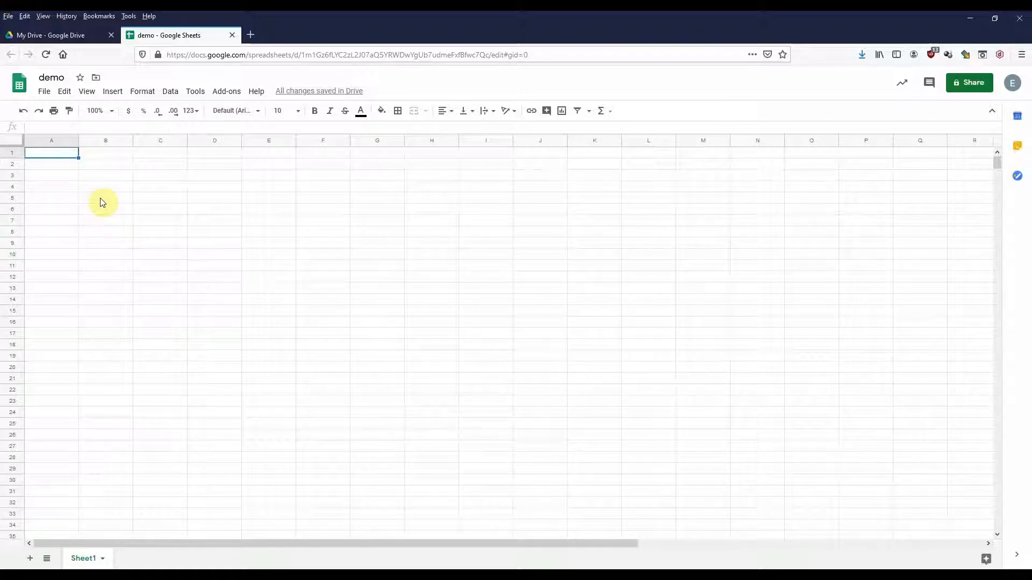
Enter the numbers 1, 2 and 3 in cells A3 to A5
left_click(102, 177)
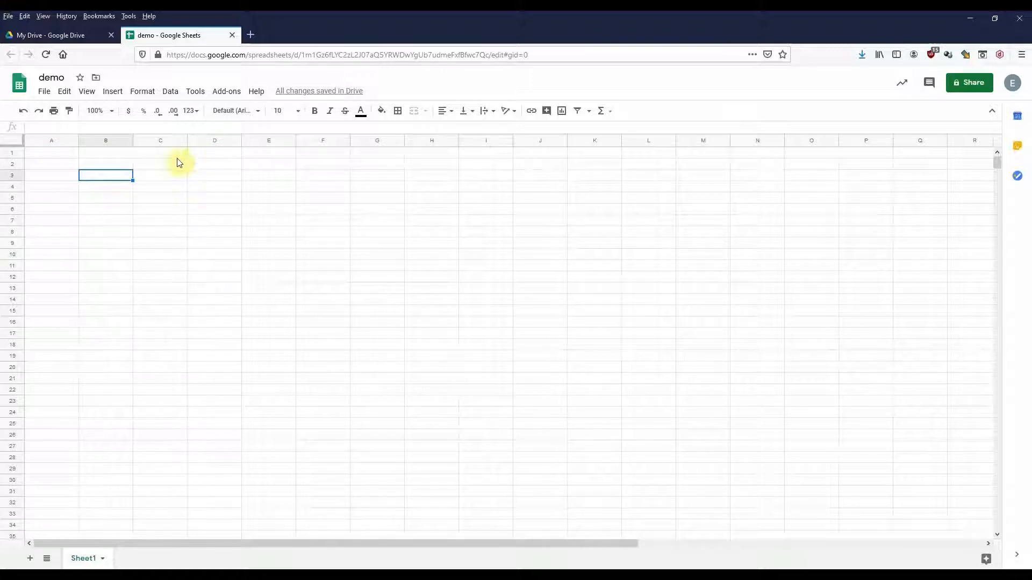
left_click(72, 181)
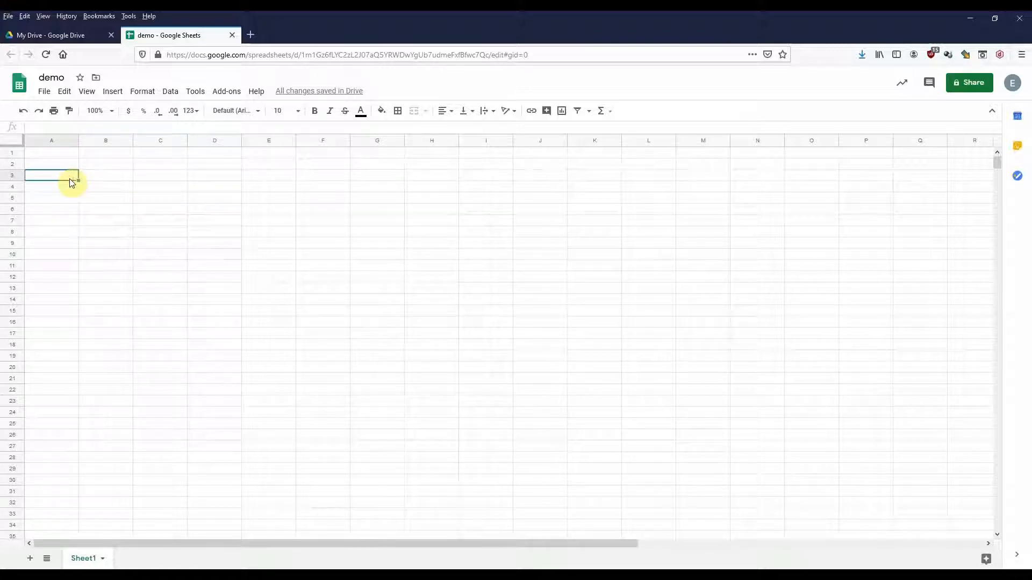
type("1")
key("Return")
type("2")
key("Return")
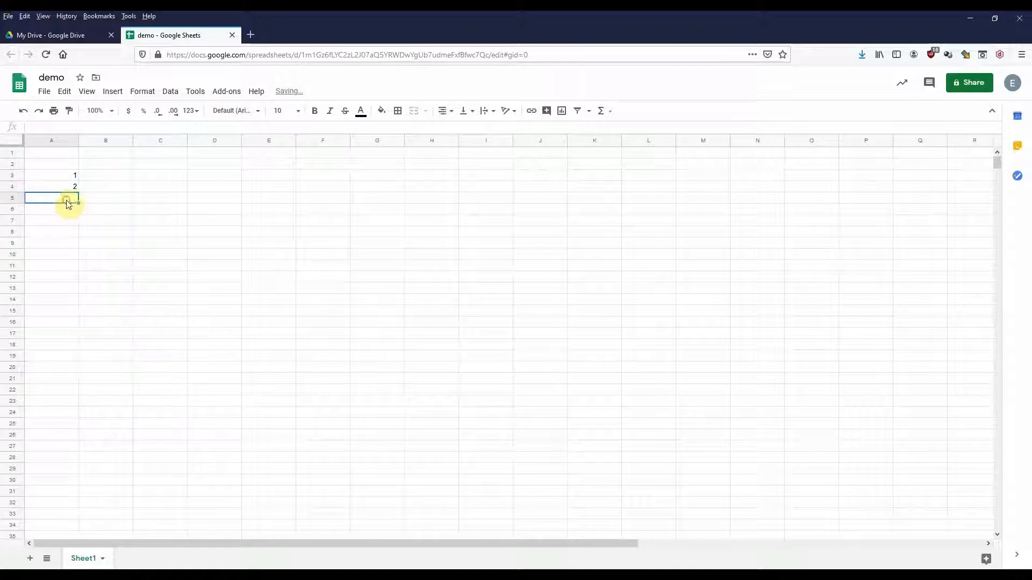
type("3")
Add the column heading StudentID in cell A2, above the numbers
left_click(69, 164)
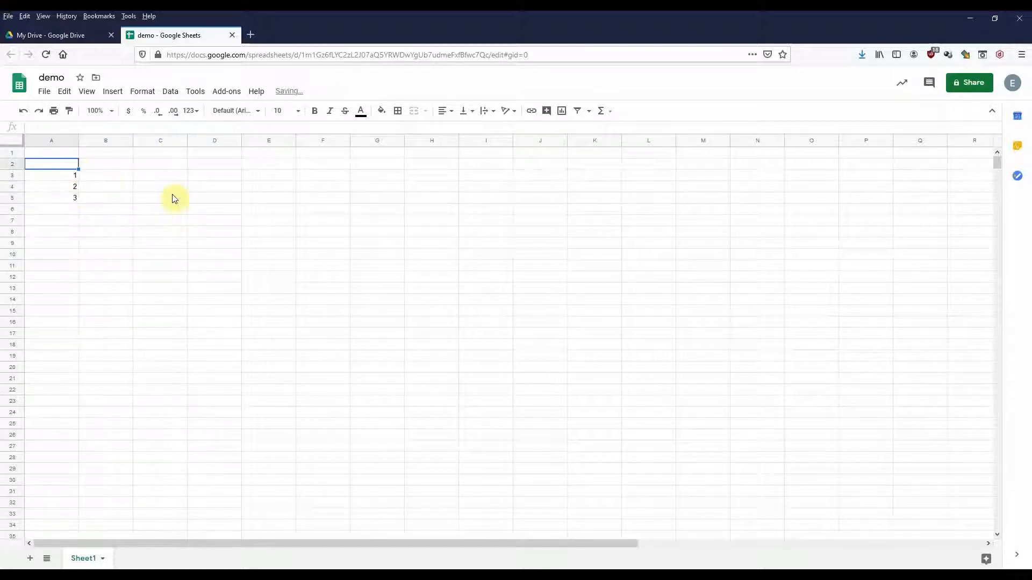
type("Tus")
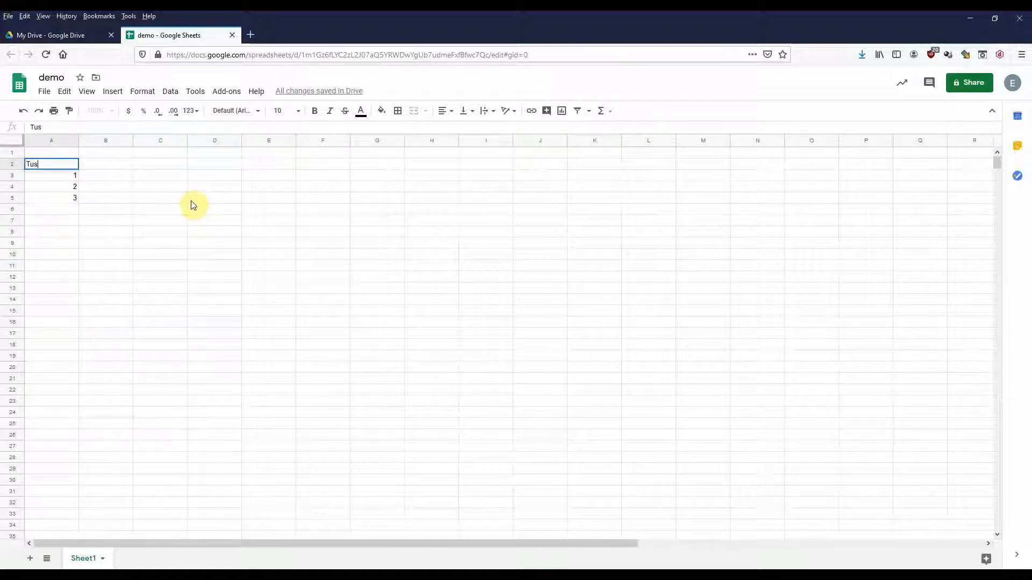
type("dentID")
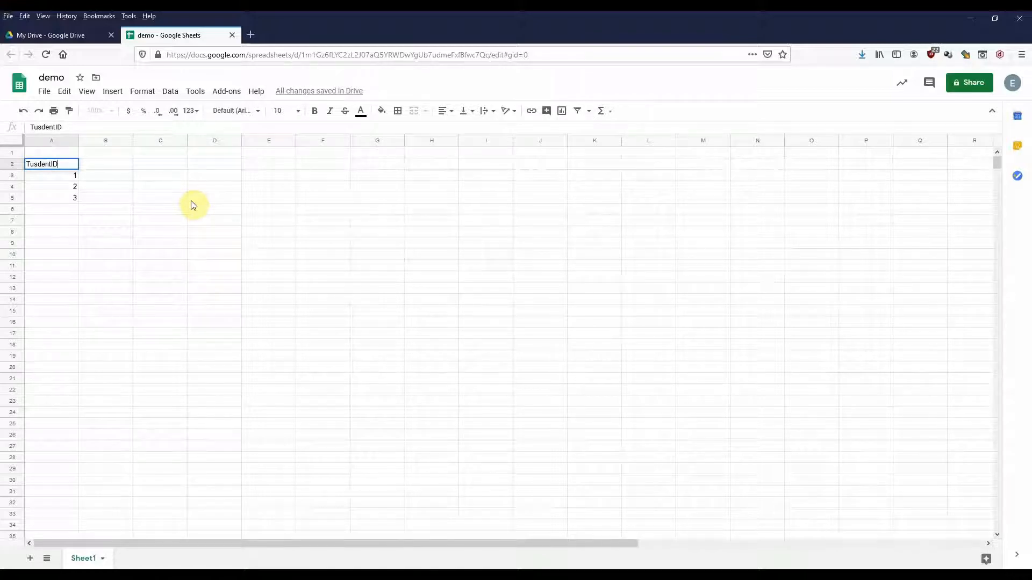
left_click(36, 165)
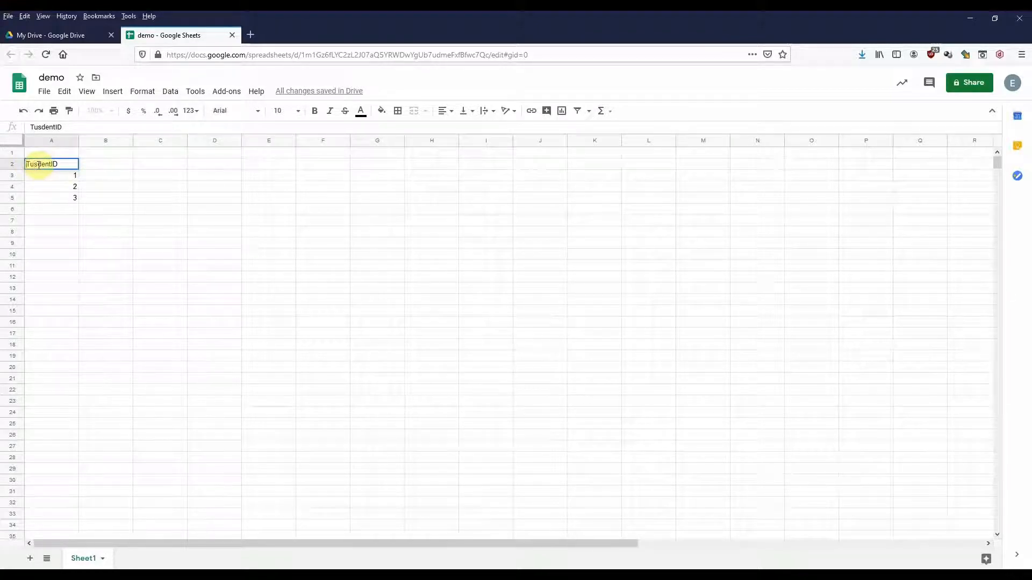
key("BackSpace")
key("BackSpace")
key("BackSpace")
type("Stu")
left_click(51, 177)
left_click(58, 166)
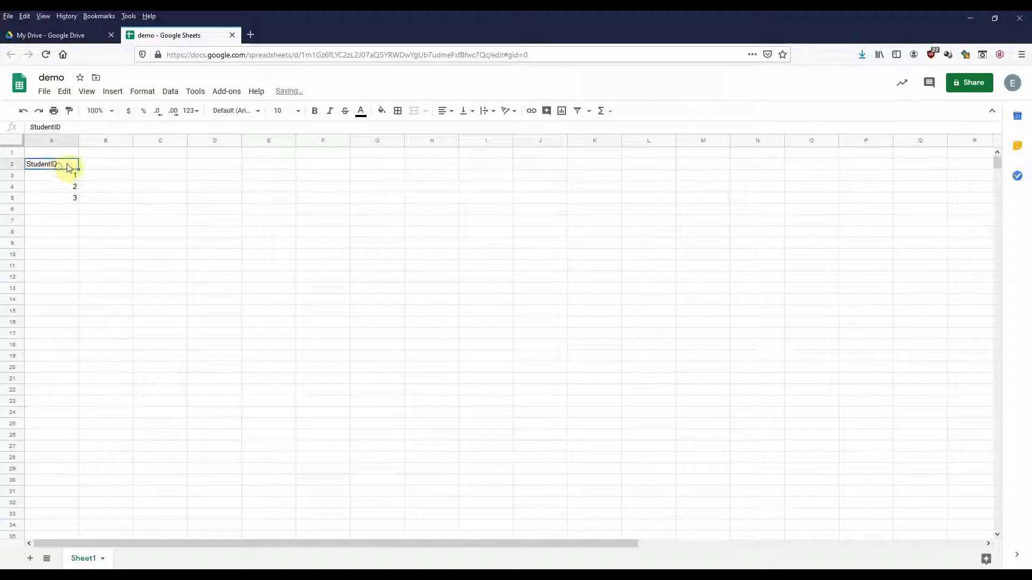
left_click(71, 176)
left_click(74, 188)
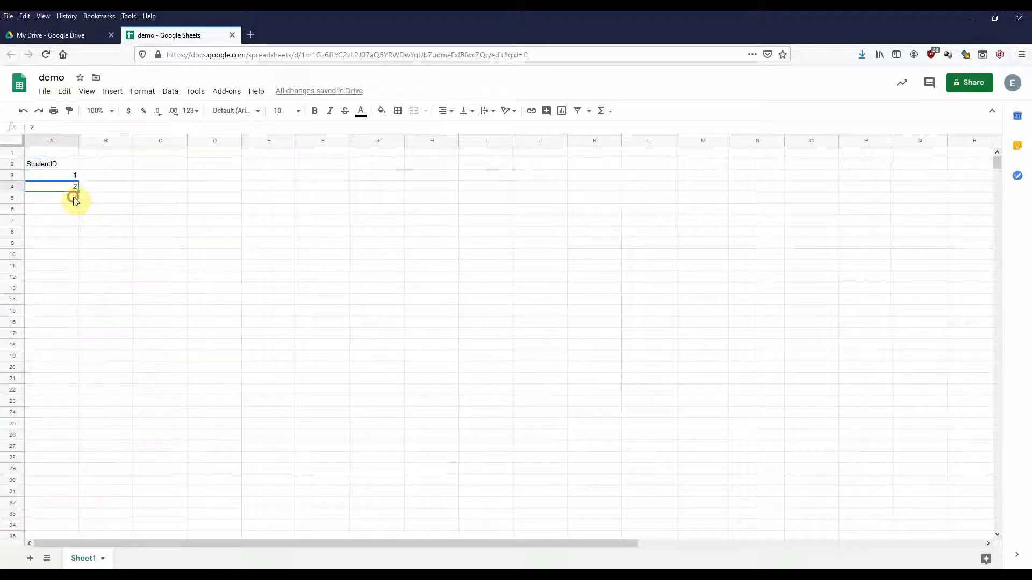
left_click(74, 200)
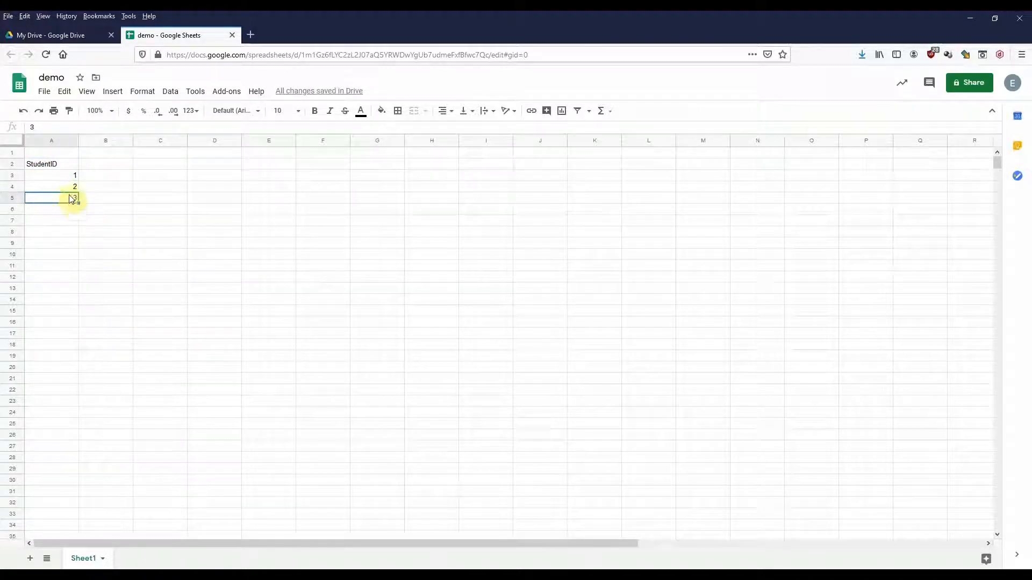
left_click(64, 230)
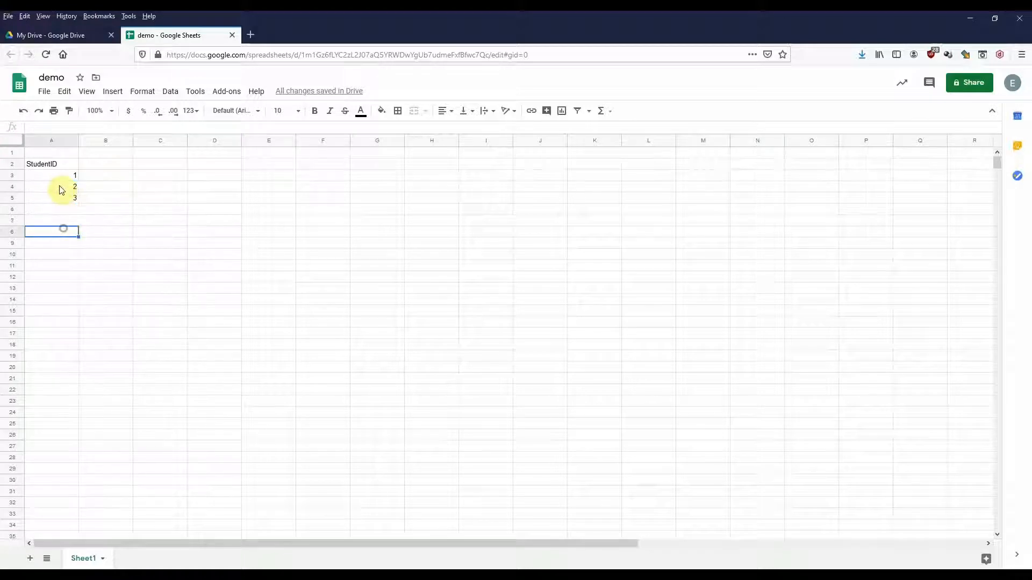
Continue the StudentID sequence by entering 4 in cell A6
left_click(60, 190)
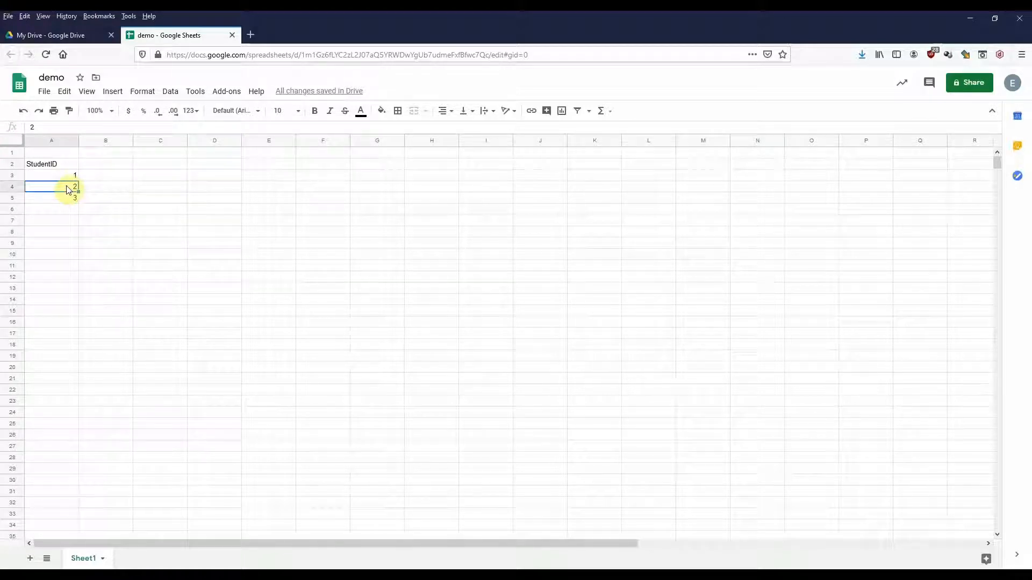
double_click(67, 187)
key("Return")
key("Down")
type("4")
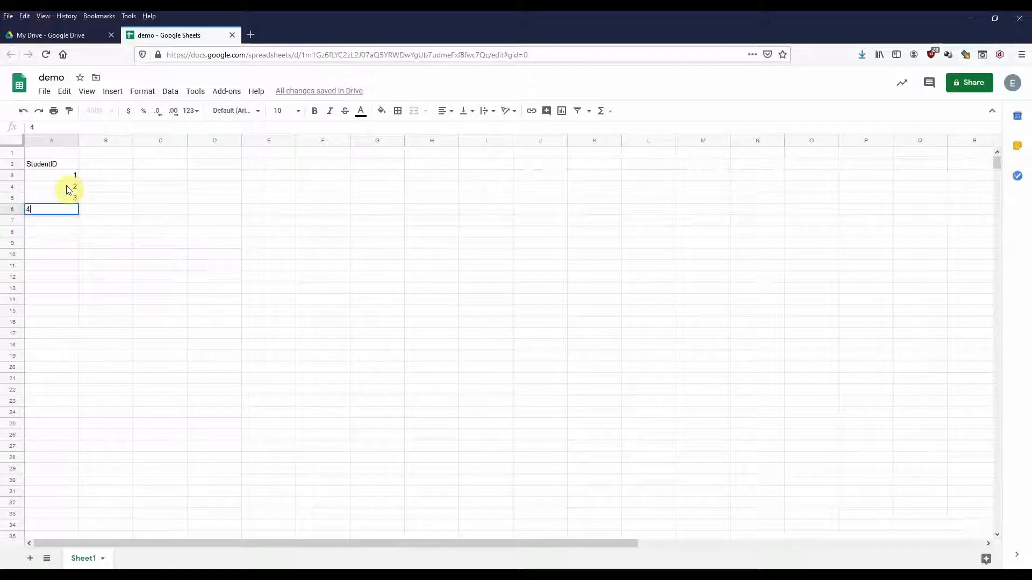
Clear the contents of cells A4 to A6, below the first student ID
left_click(67, 189)
key("shift+Down")
key("shift+Down")
key("Delete")
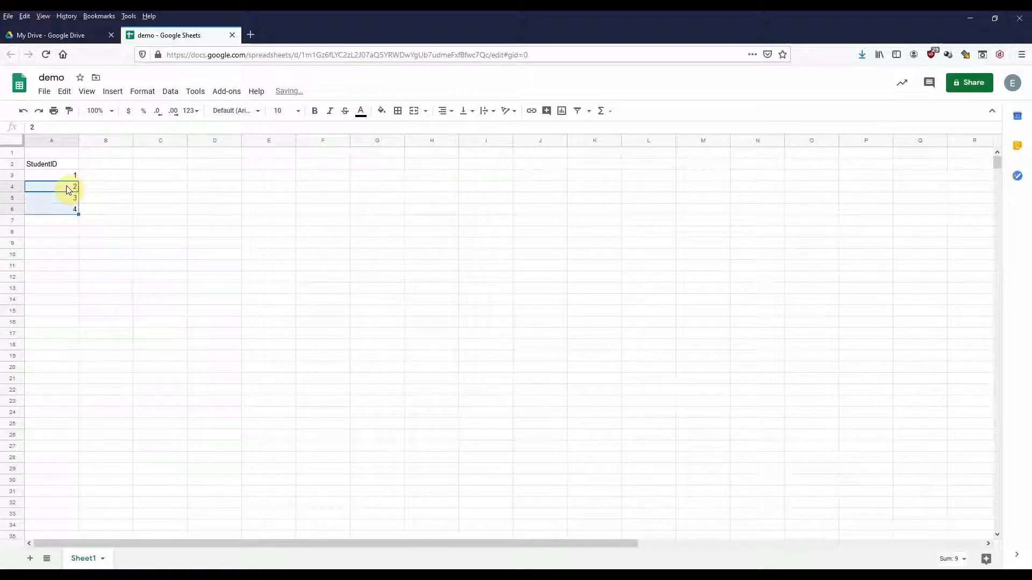
left_click(100, 188)
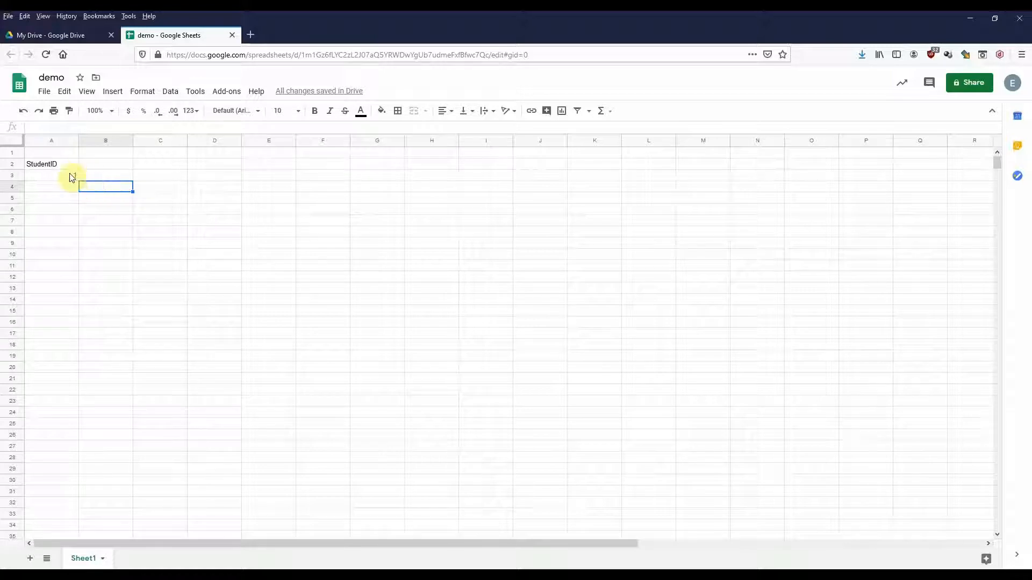
Examine how cells A1, B1 and A3 are identified by column and row, and inspect the content of A3
left_click(64, 188)
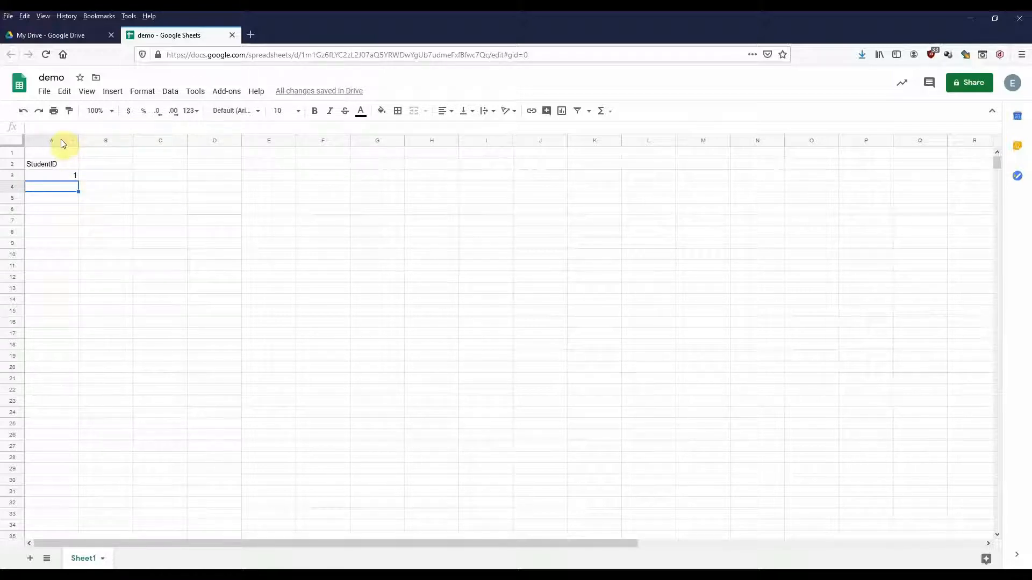
left_click(41, 152)
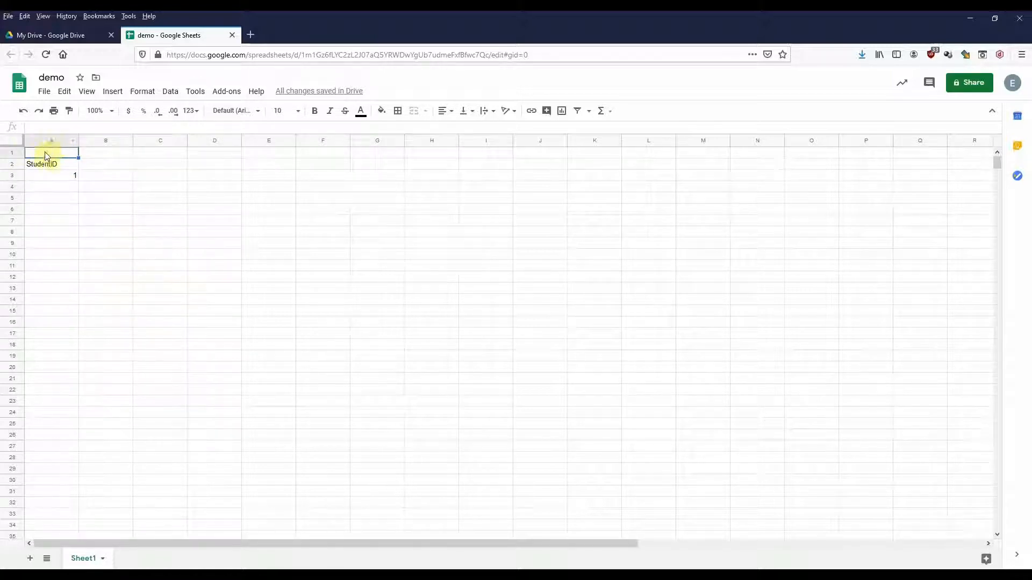
left_click(99, 152)
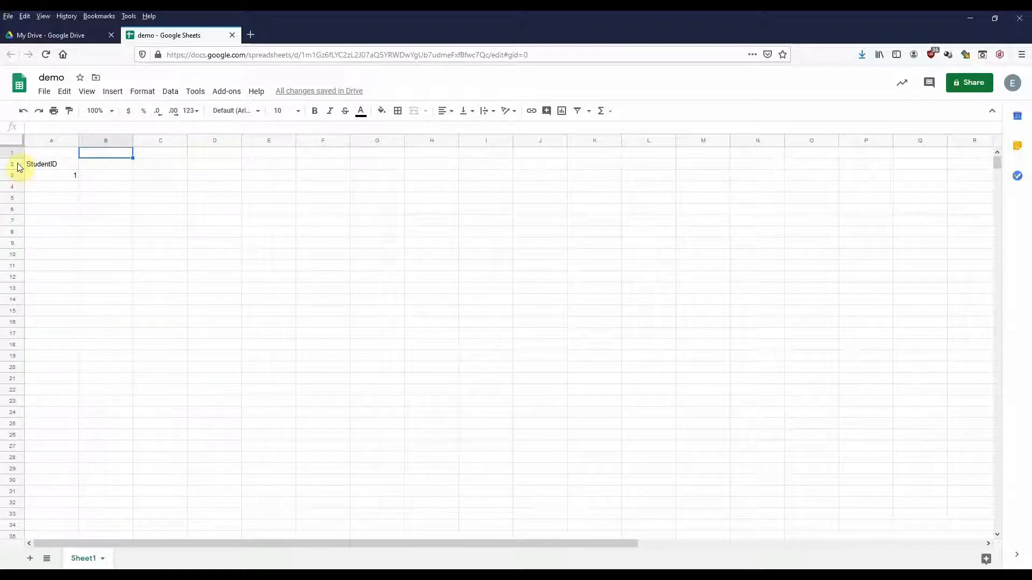
left_click(50, 154)
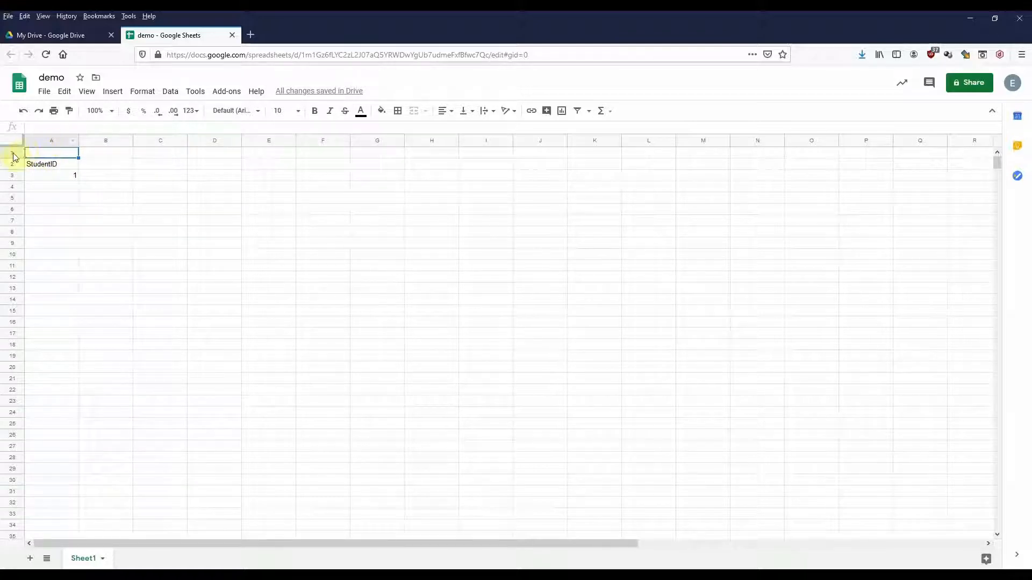
left_click(107, 154)
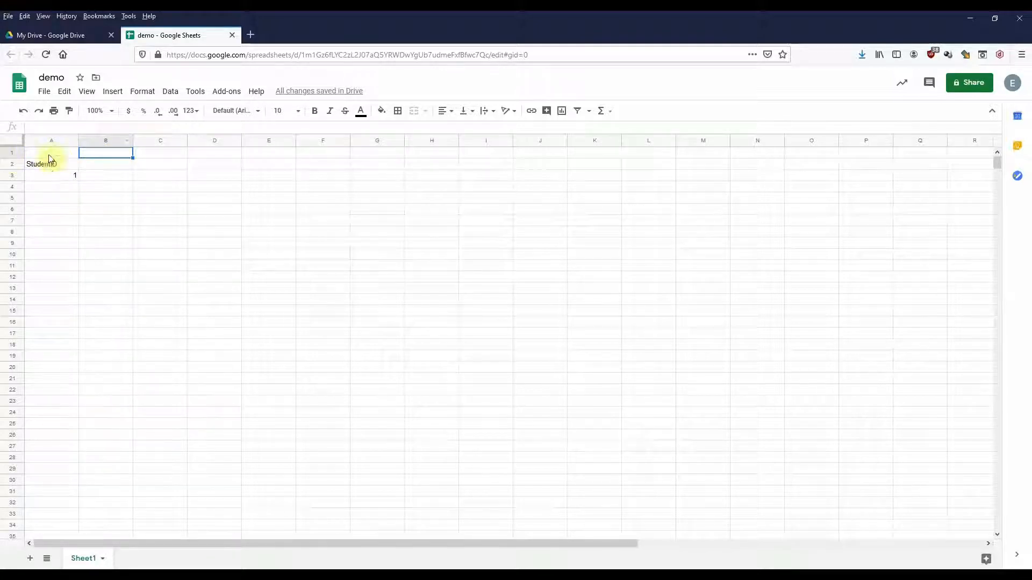
left_click(74, 177)
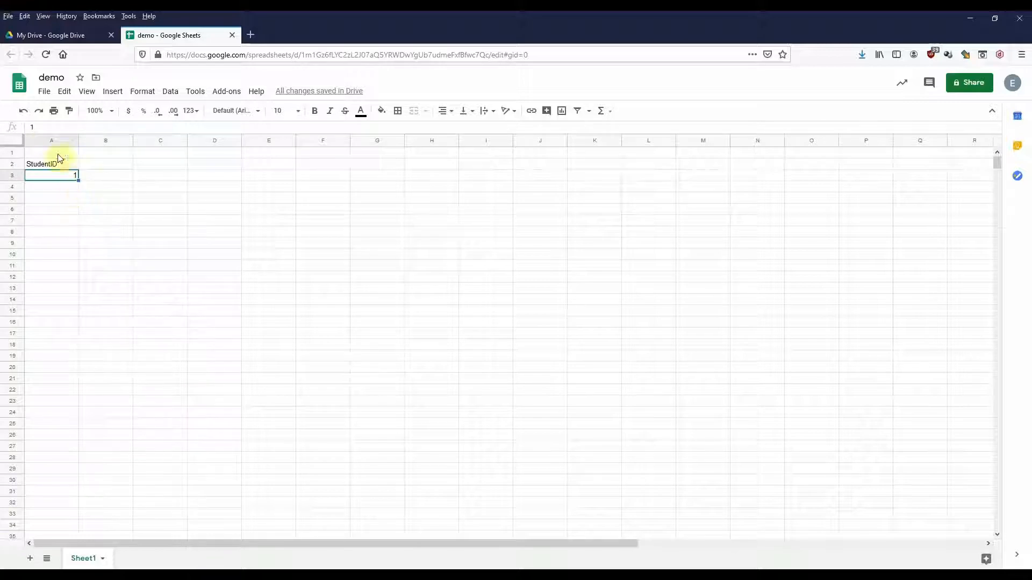
left_click(34, 129)
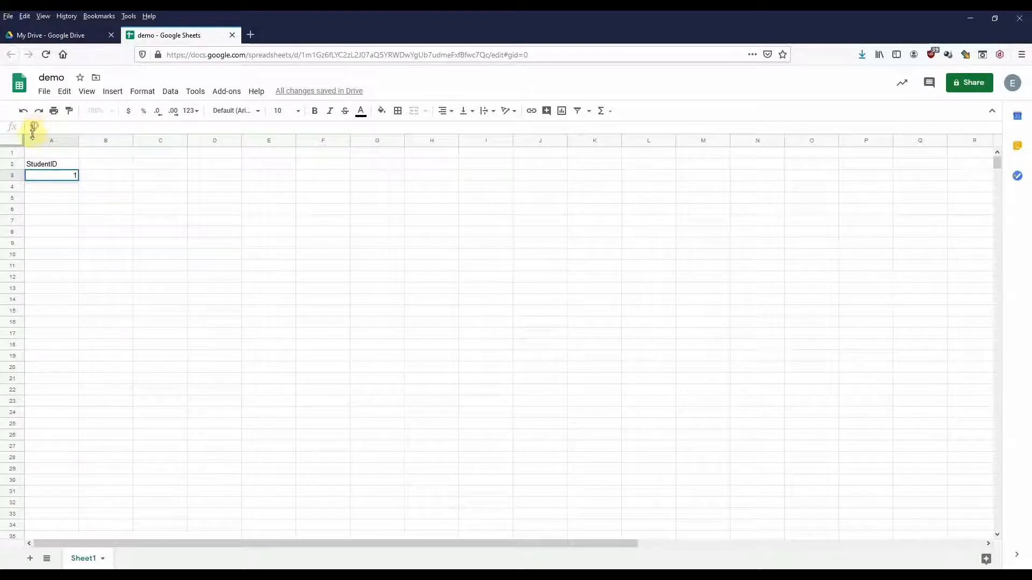
Enter 2 in cell A4 and 3 in cell A5 as fixed student IDs
left_click(66, 188)
type("2")
key("Return")
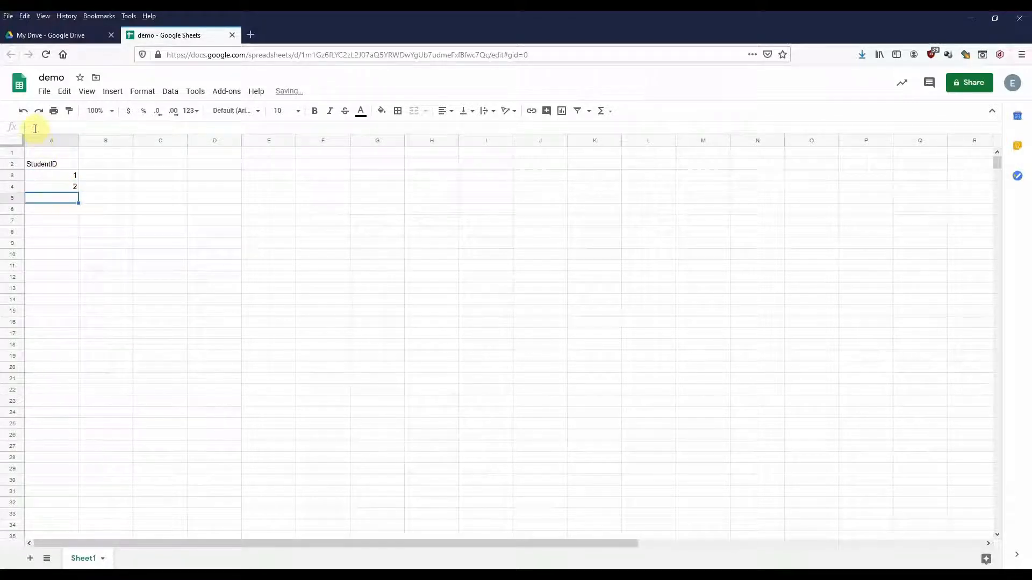
type("3")
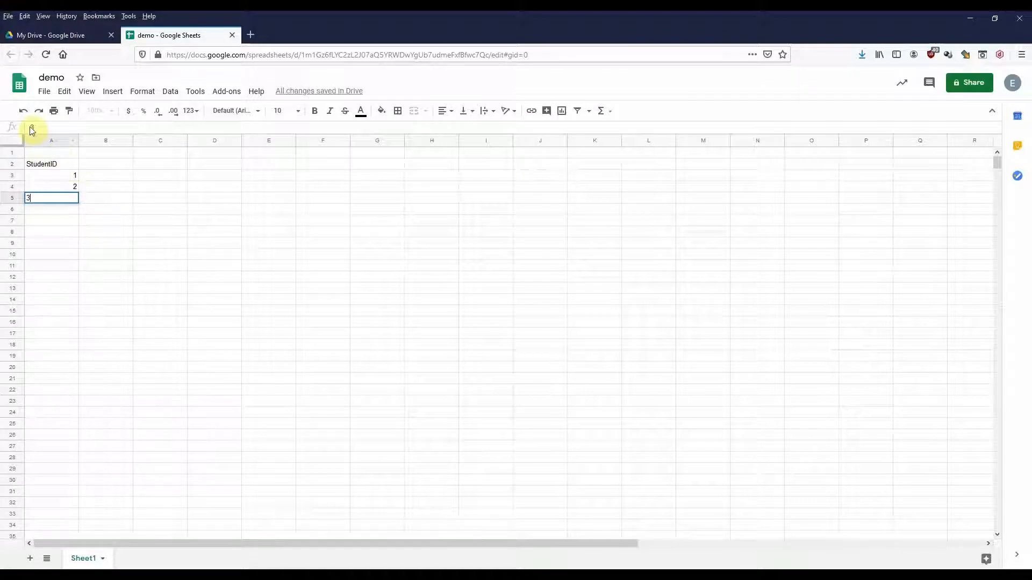
left_click(59, 210)
Clear the two manually entered student IDs from cells A4 and A5
left_click(70, 186)
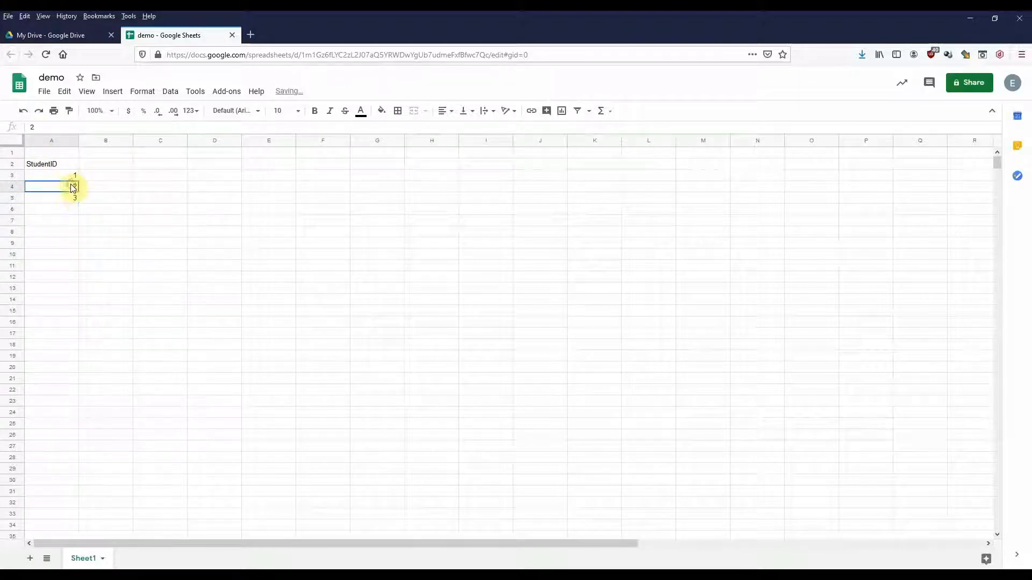
left_click(75, 201, "shift")
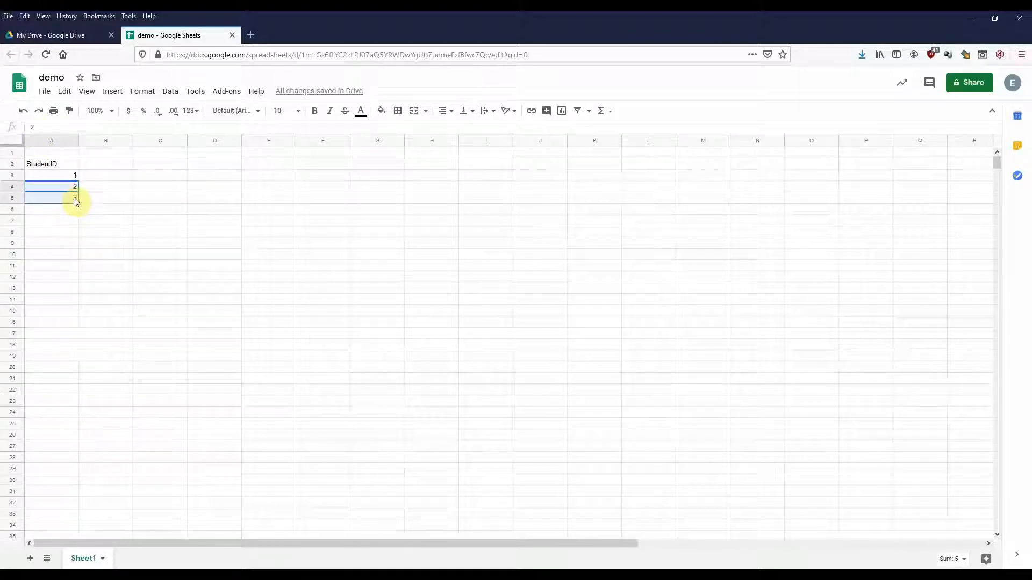
key("Delete")
Enter the formula =A3+1 in cell A4 and compare its content with the plain value in A3
left_click(72, 185)
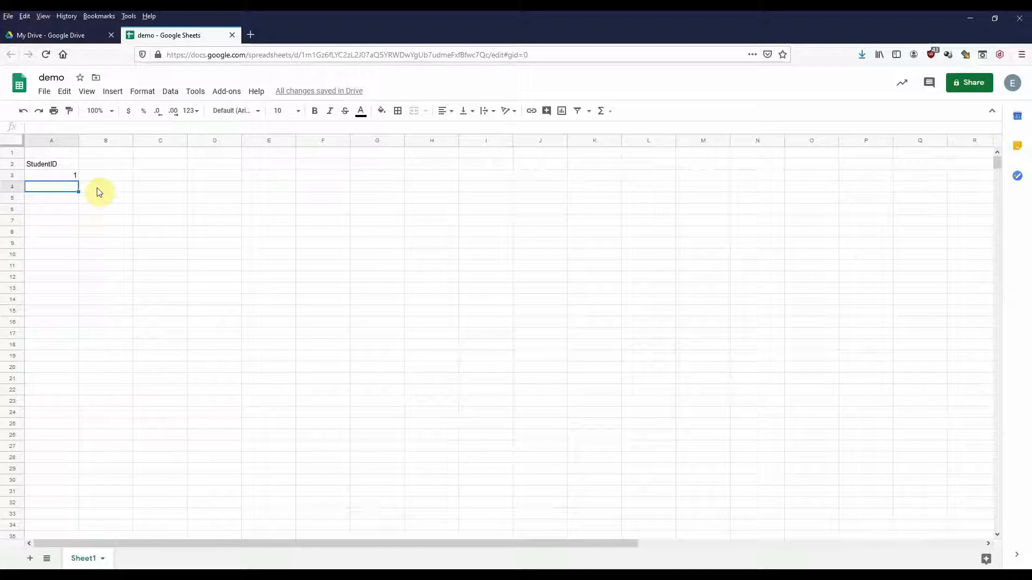
type("=")
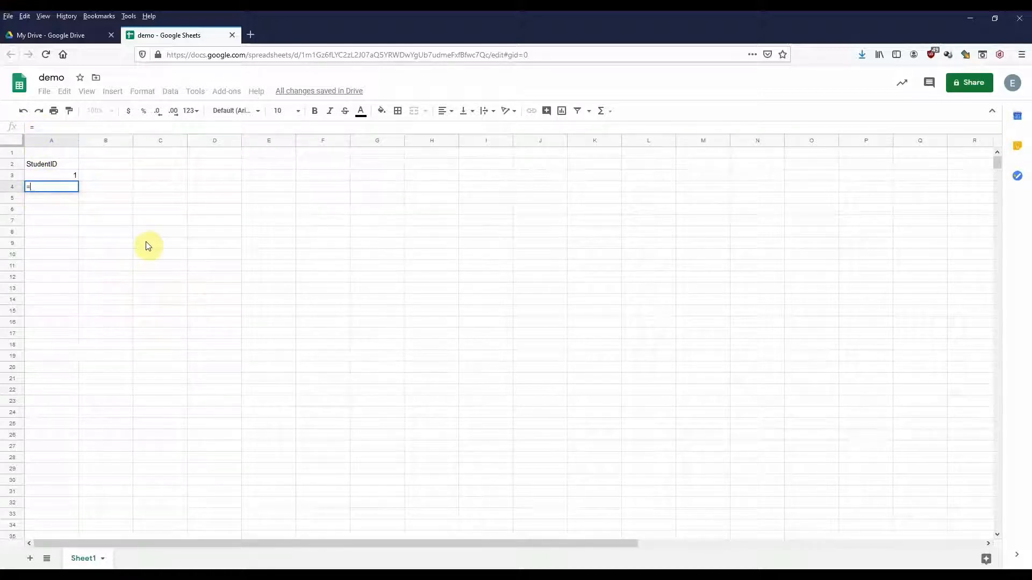
left_click(72, 174)
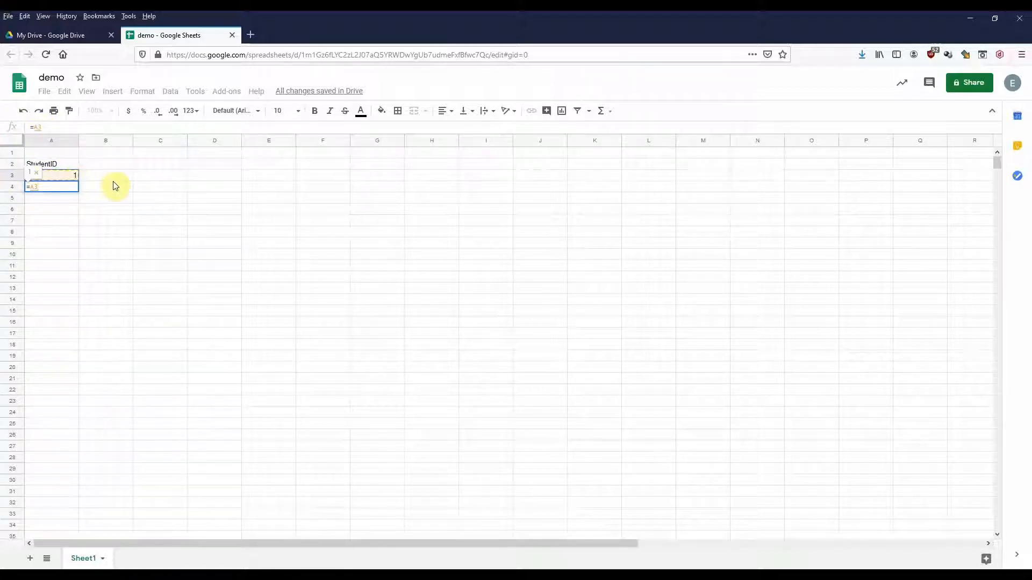
type("+1")
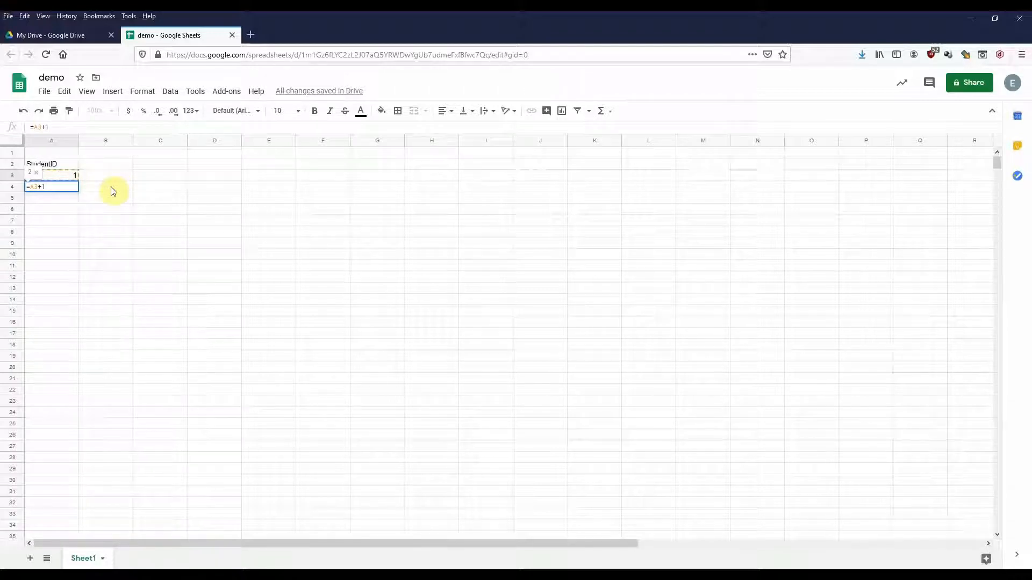
key("Return")
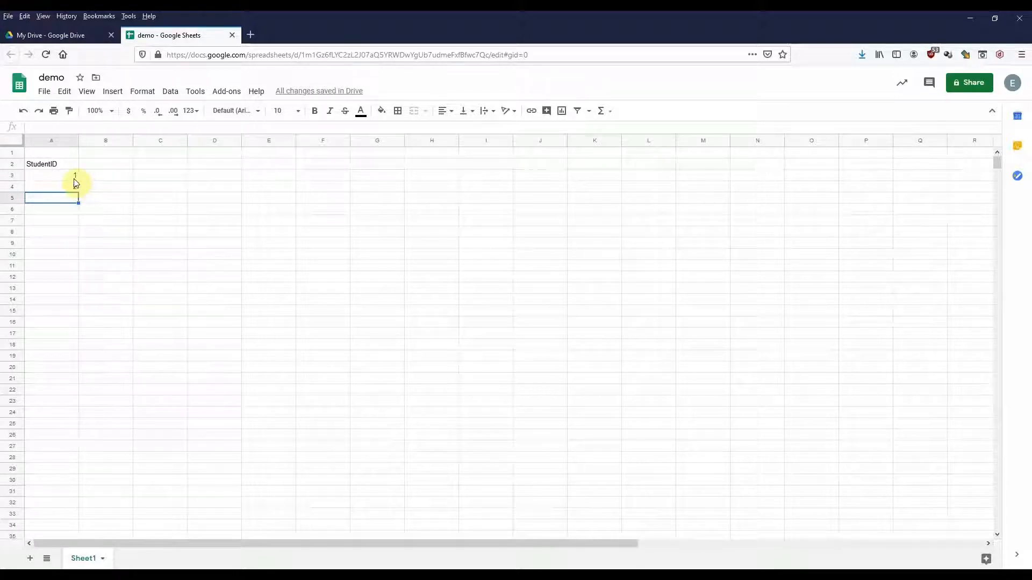
left_click(73, 179)
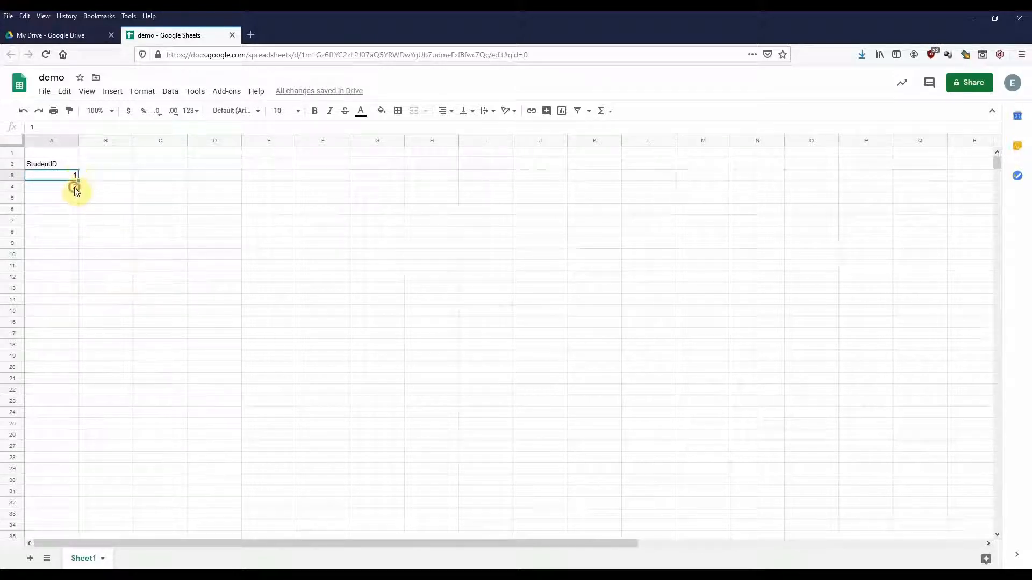
left_click(75, 189)
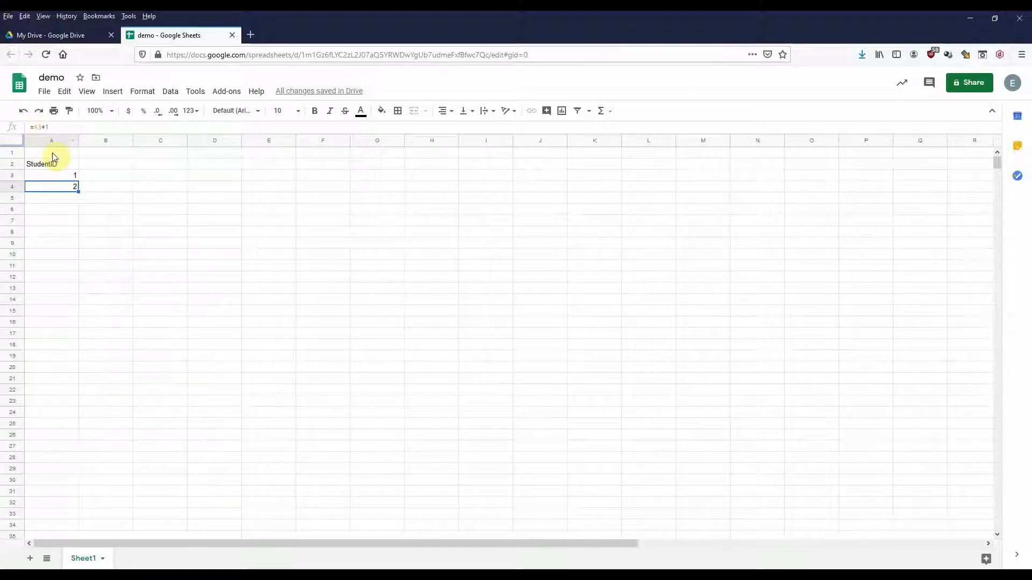
Test the formula in A4 by changing the first student ID in A3 to 3 and to 13
left_click(75, 174)
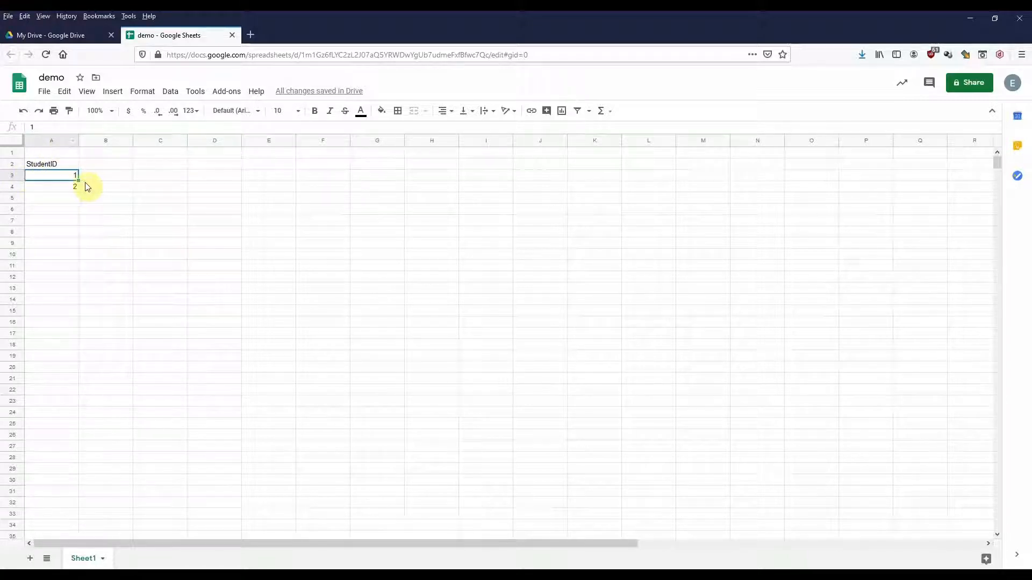
type("3")
key("Return")
type("4")
key("Return")
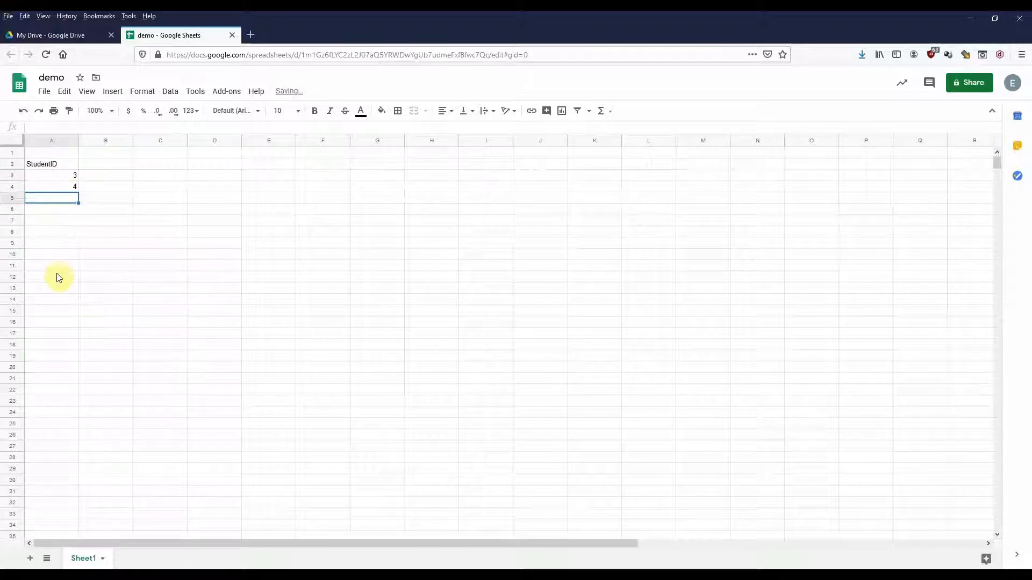
left_click(69, 176)
type("13")
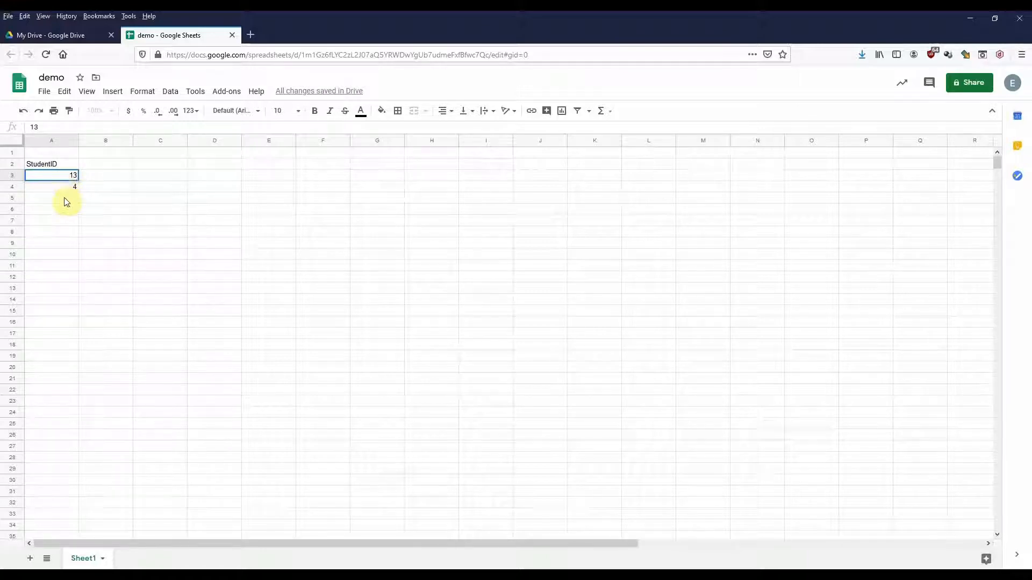
key("Return")
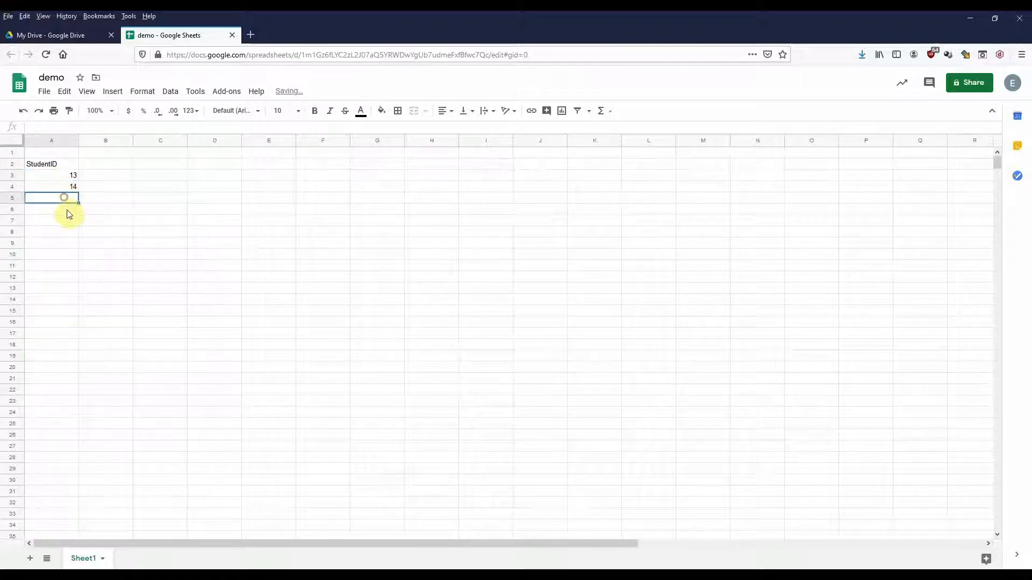
type("14")
key("Return")
Set the first student ID in A3 back to 1
left_click(71, 178)
type("1")
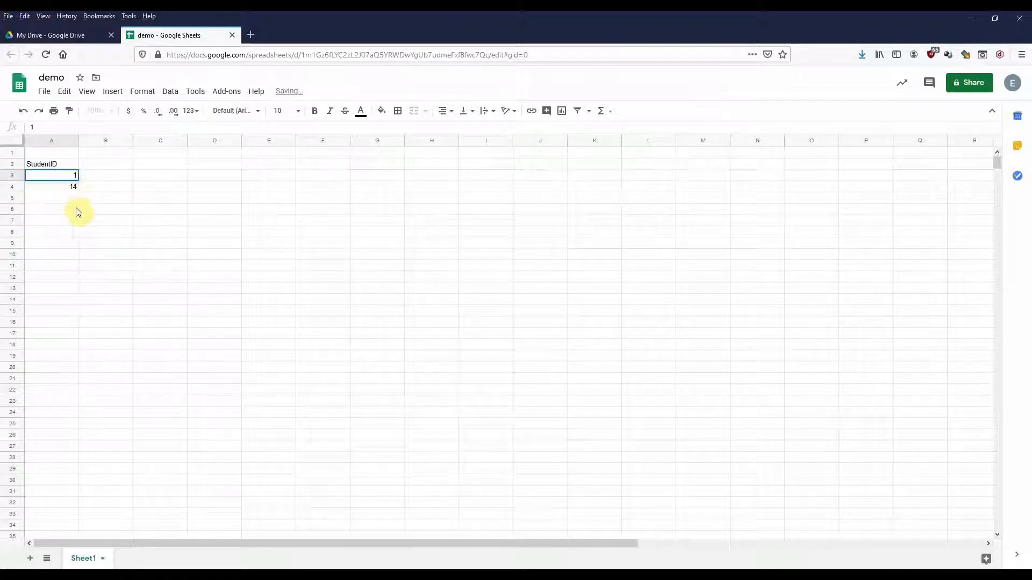
key("Return")
type("2")
key("Return")
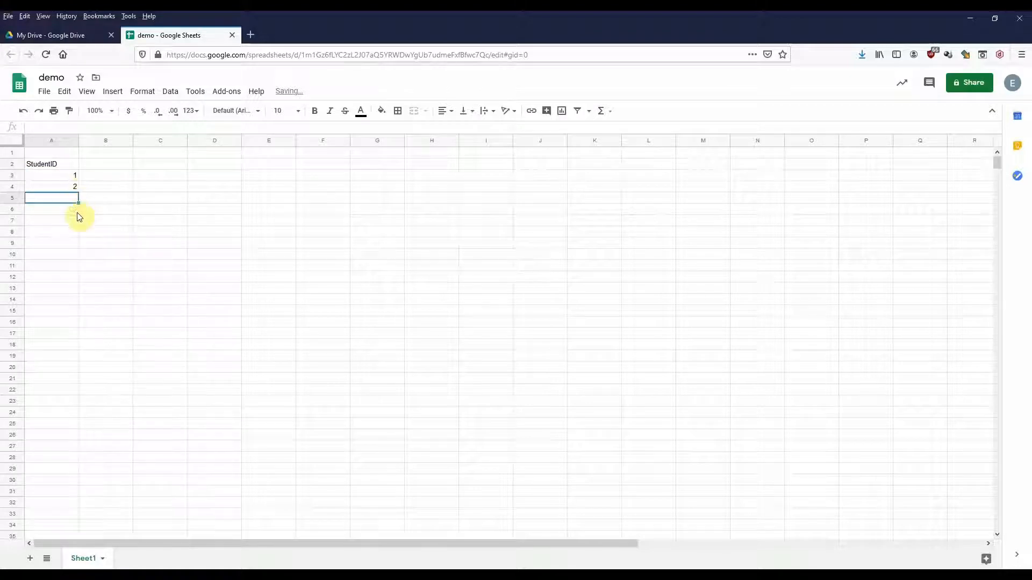
Fill the formula in A4 down the StudentID column through A12
left_click(75, 188)
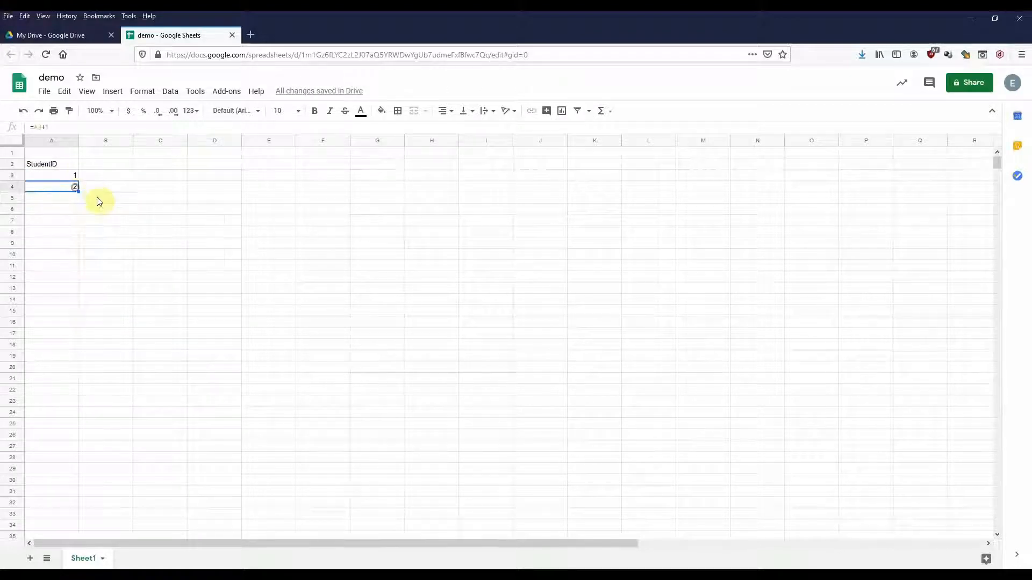
left_click(63, 175)
left_click(73, 187)
left_click_drag(78, 203, 73, 274)
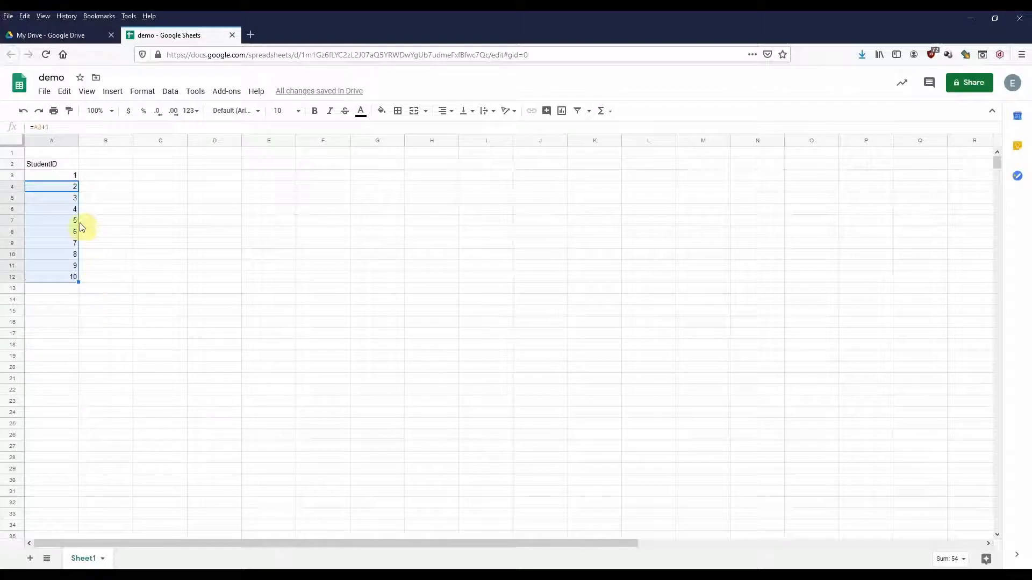
Examine the formulas in A4 through A7 and in A12 to compare which cell each one references
left_click(75, 197)
left_click(76, 191)
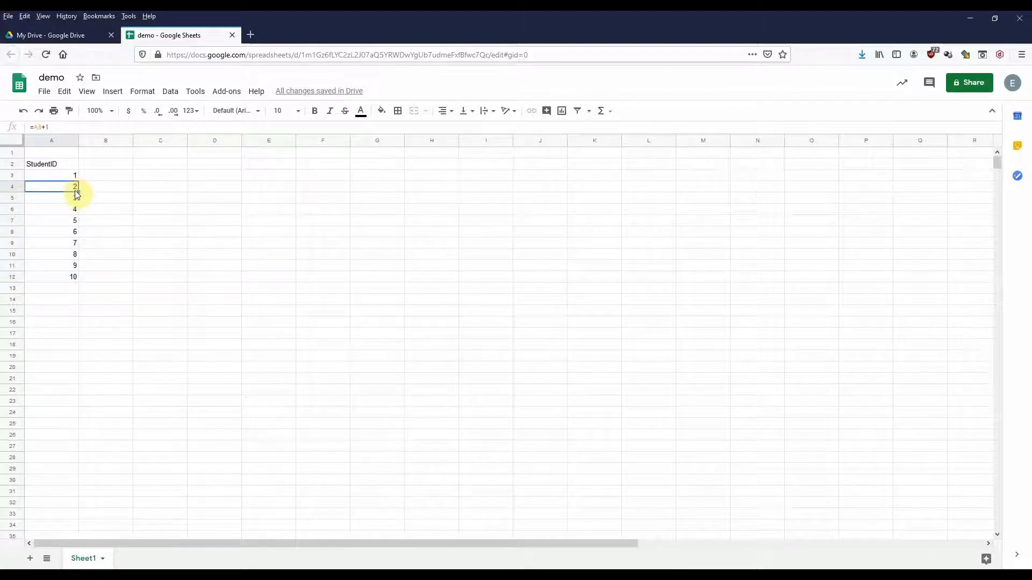
left_click(43, 128)
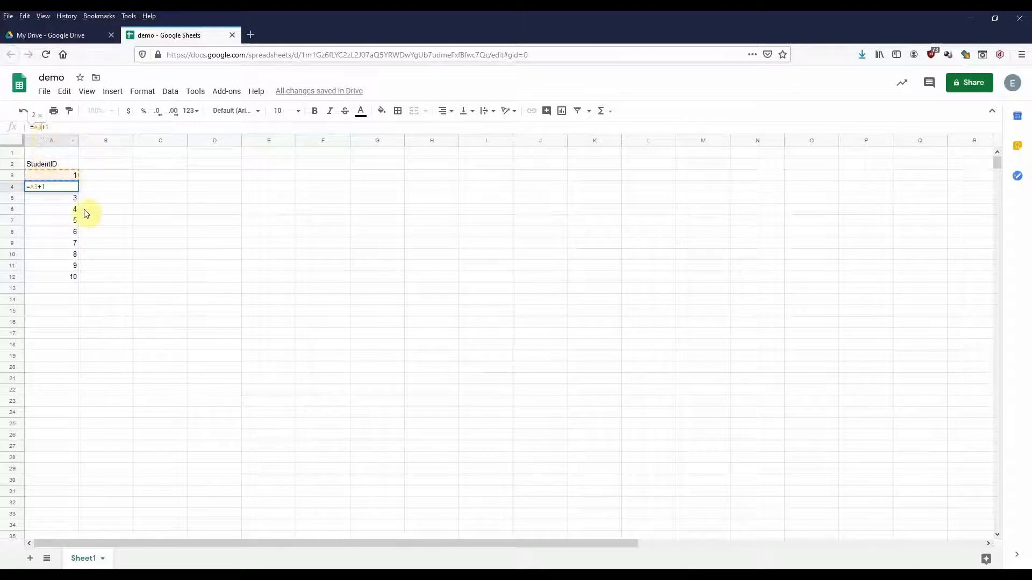
key("Escape")
key("ctrl+c")
left_click(73, 198)
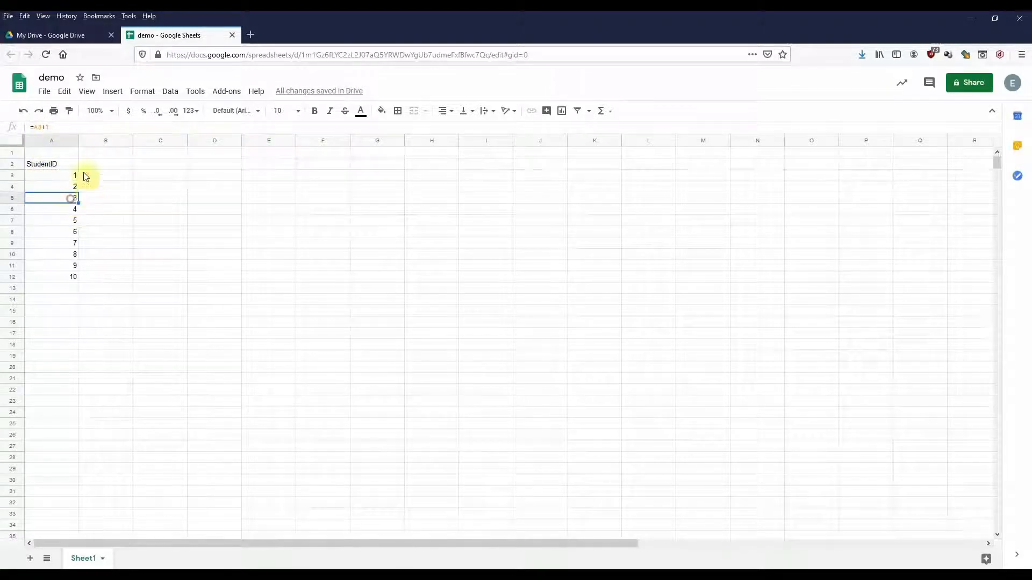
left_click(43, 126)
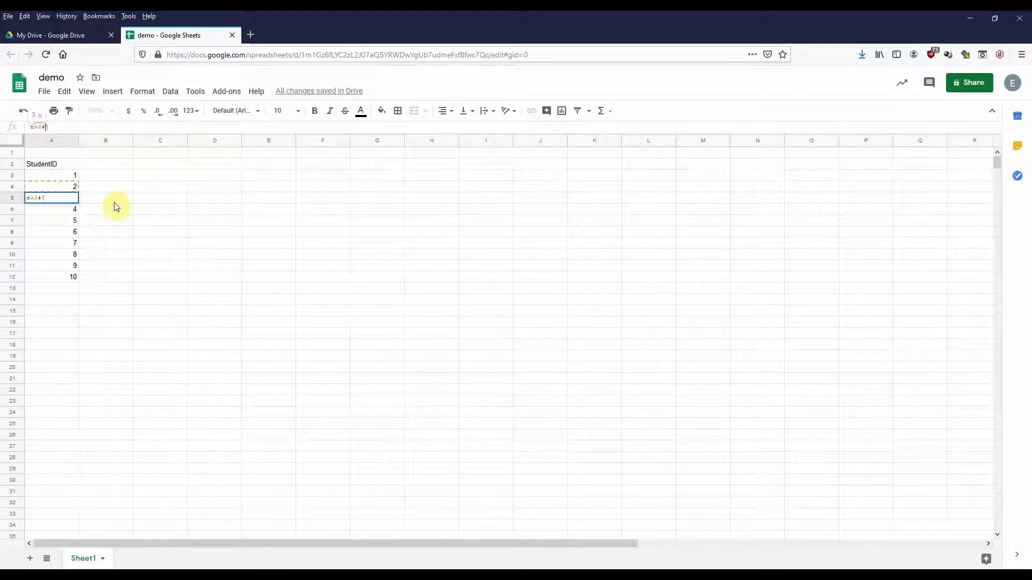
key("Escape")
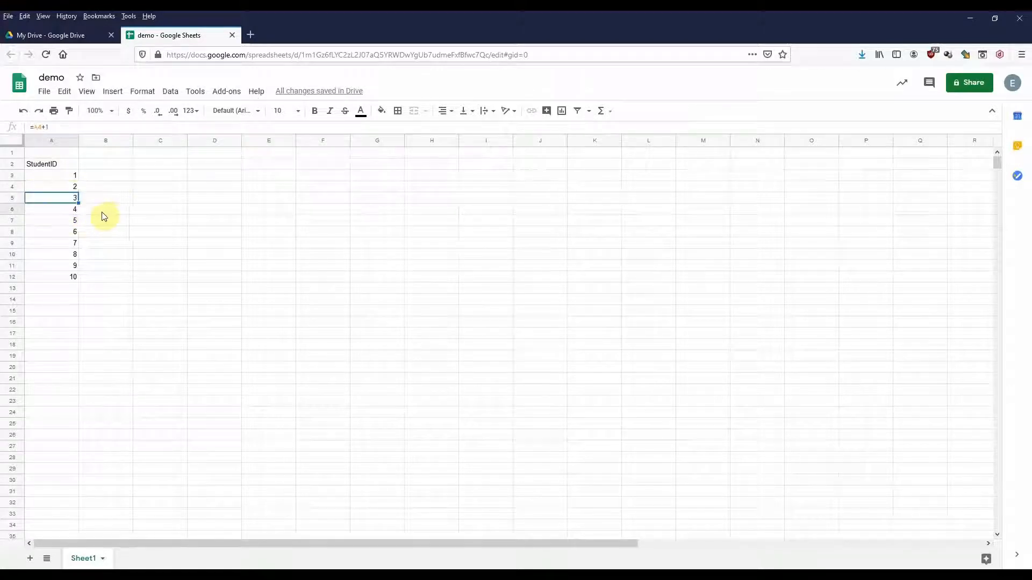
left_click(65, 210)
left_click(37, 127)
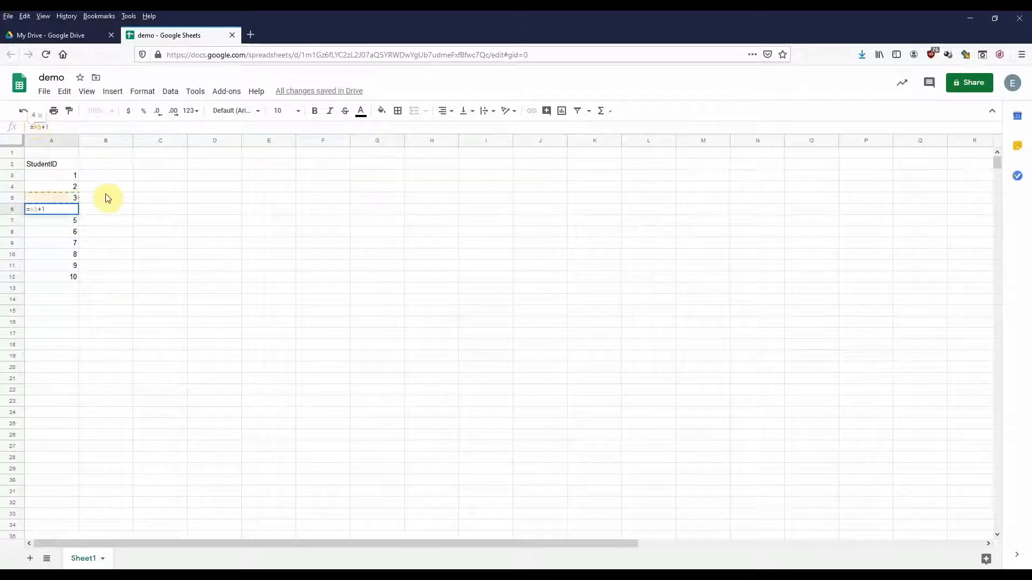
left_click(63, 218)
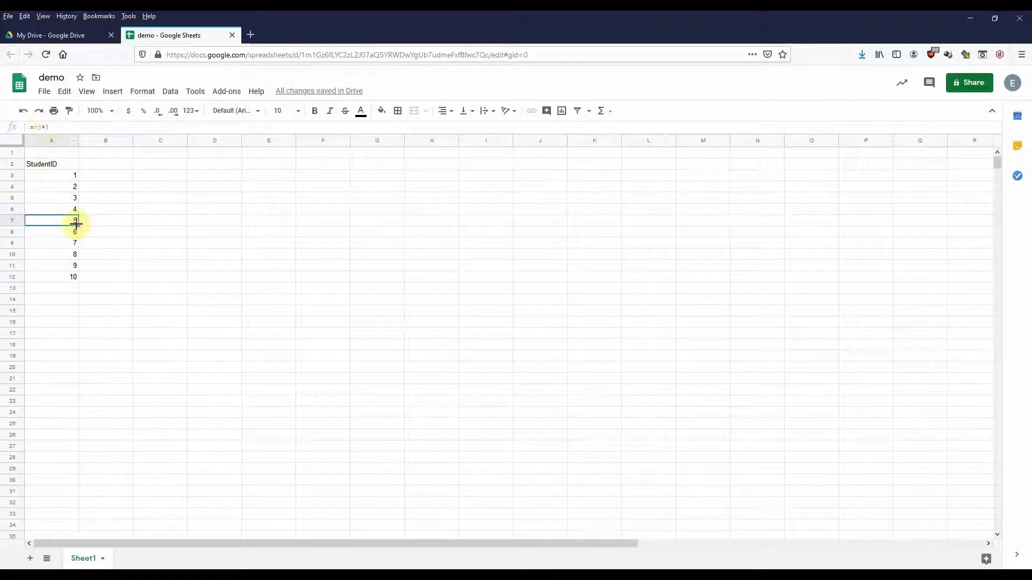
left_click(75, 188)
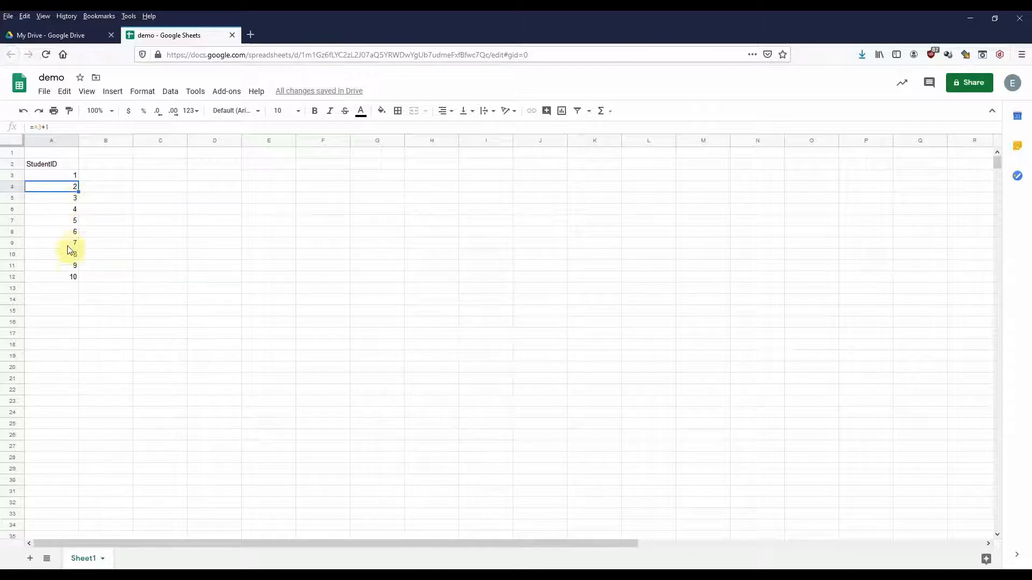
left_click(68, 278)
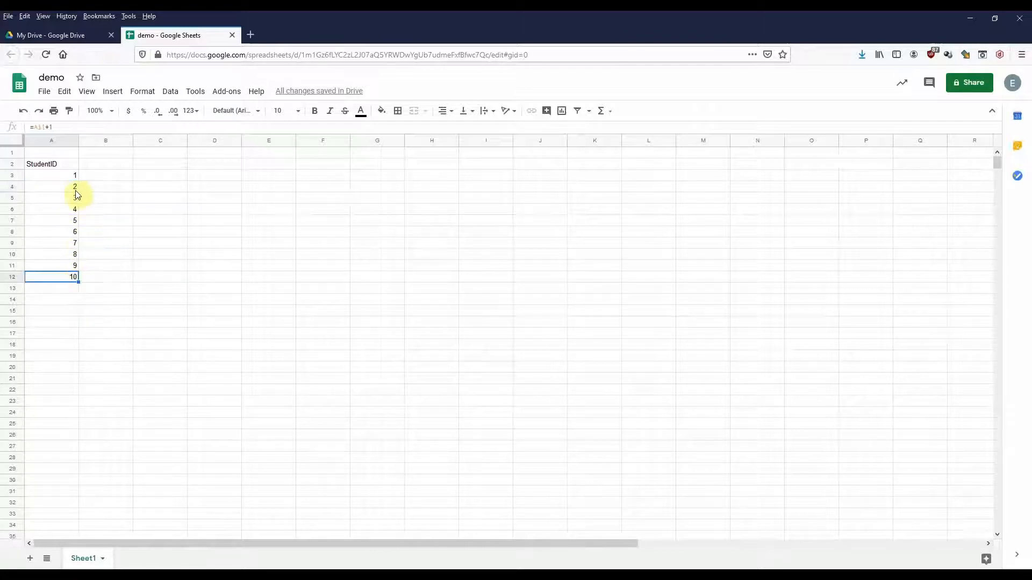
Copy the formula cell A12 and paste it into A13
right_click(71, 281)
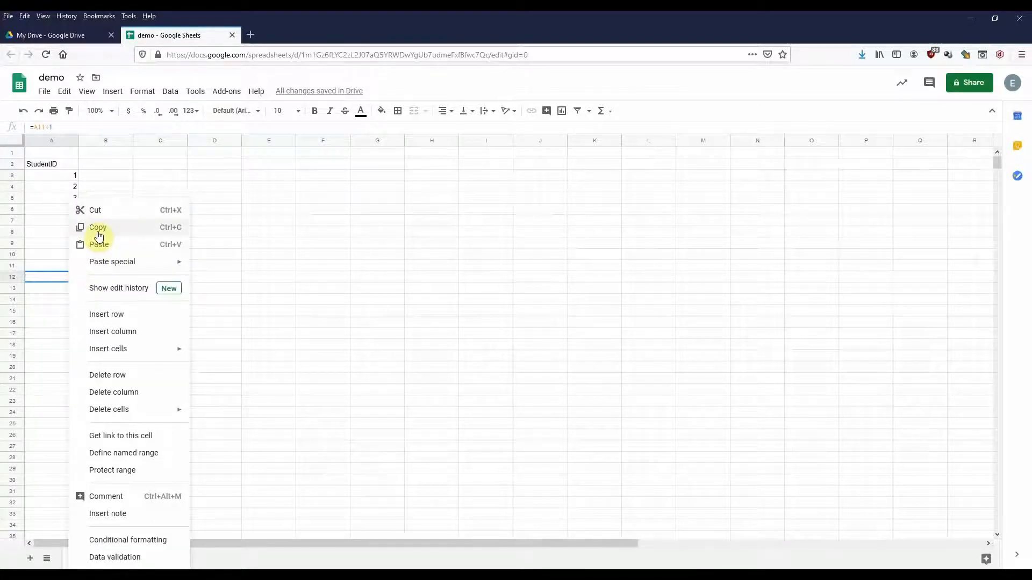
left_click(98, 236)
left_click(66, 289)
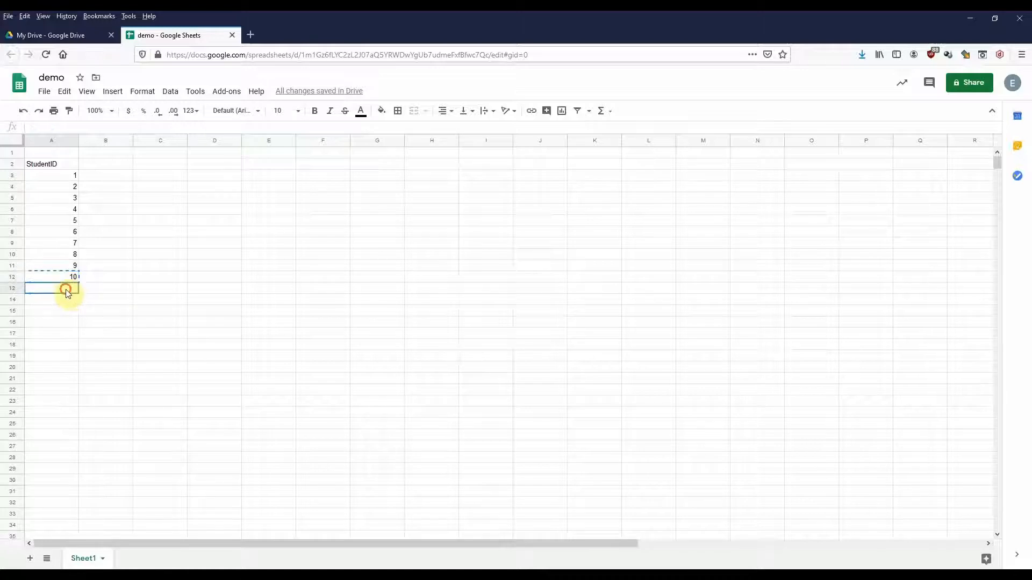
right_click(67, 289)
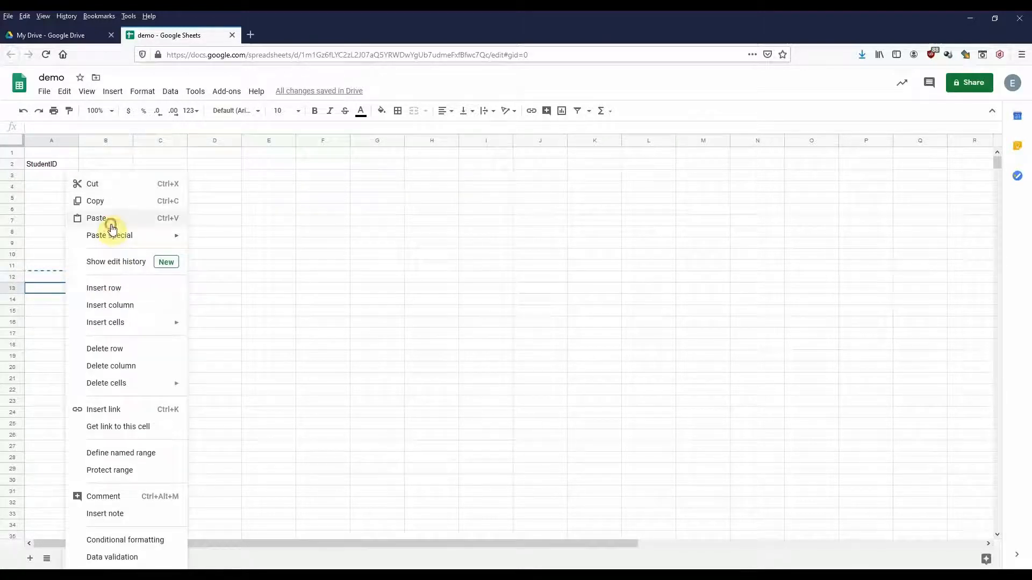
left_click(109, 219)
left_click(613, 366)
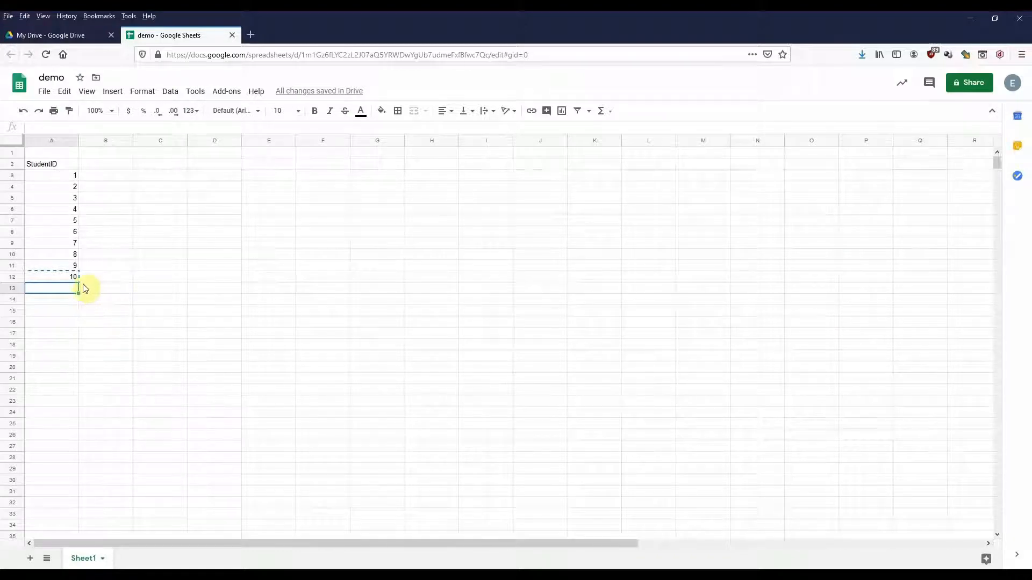
key("ctrl+v")
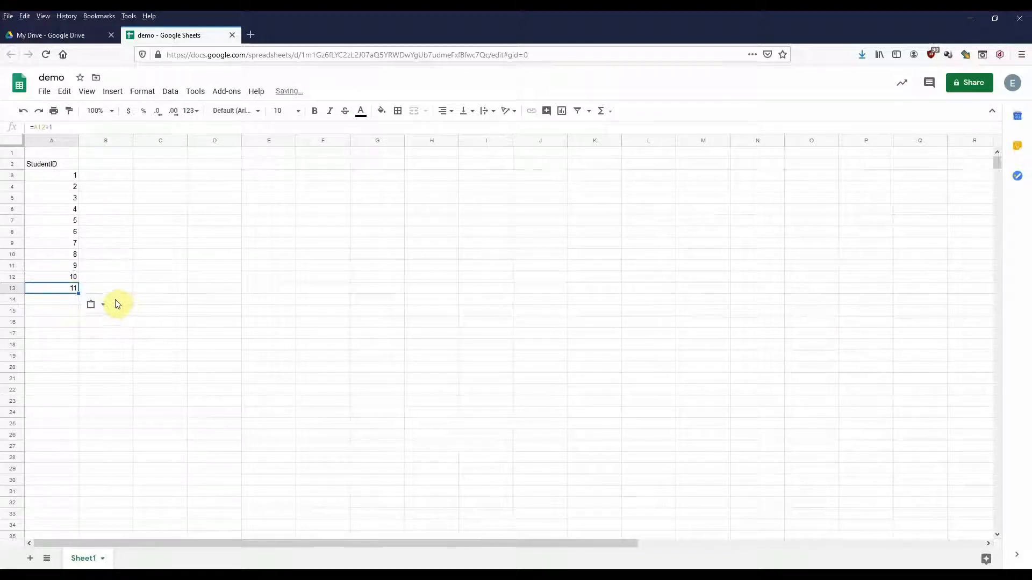
Paste the copied student ID formula into A14 and A15 as well
left_click(65, 288)
left_click(71, 270)
left_click(72, 289)
key("ctrl+v")
left_click(76, 299)
key("ctrl+v")
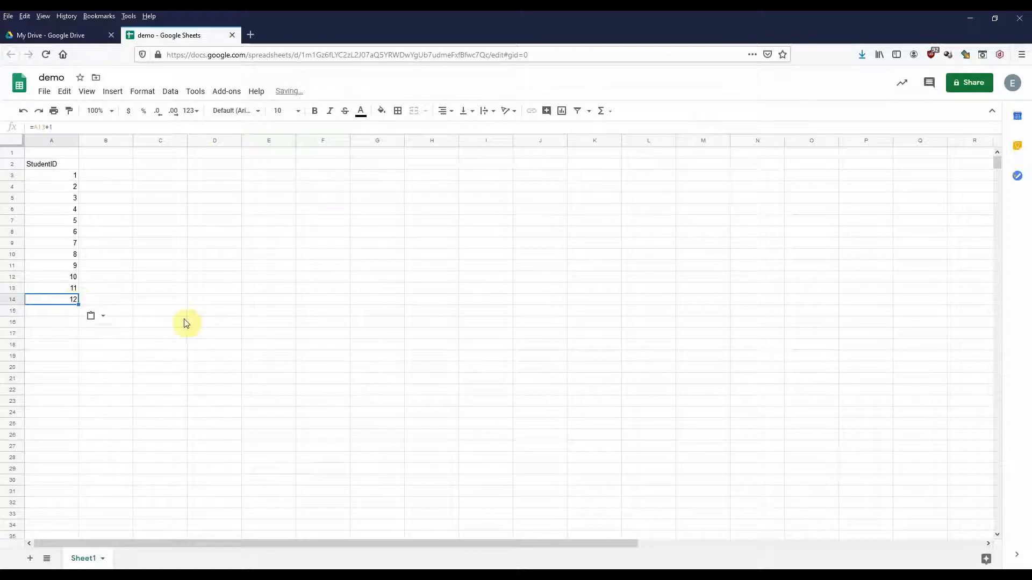
left_click(74, 310)
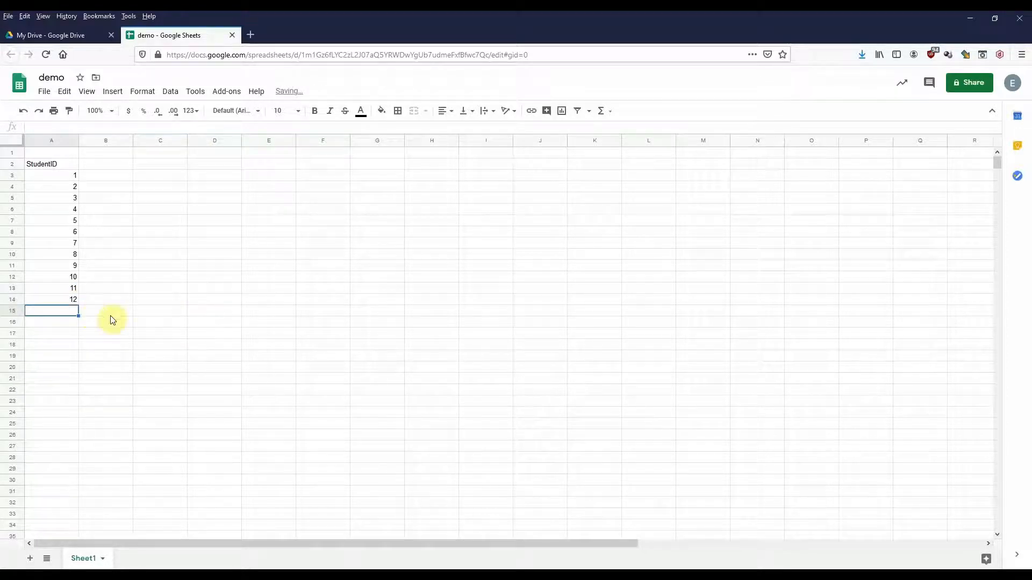
key("ctrl+v")
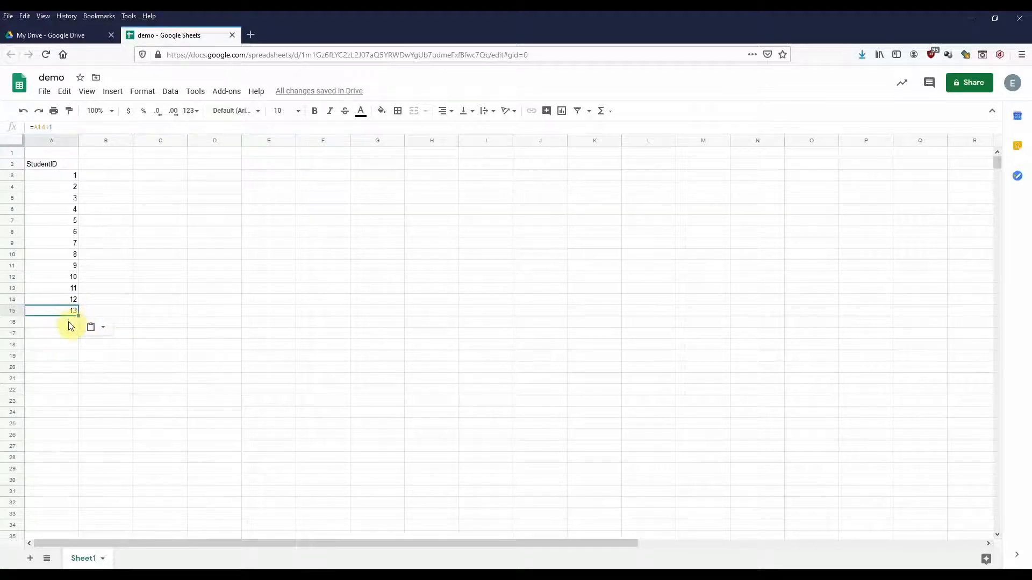
left_click(69, 325)
right_click(69, 324)
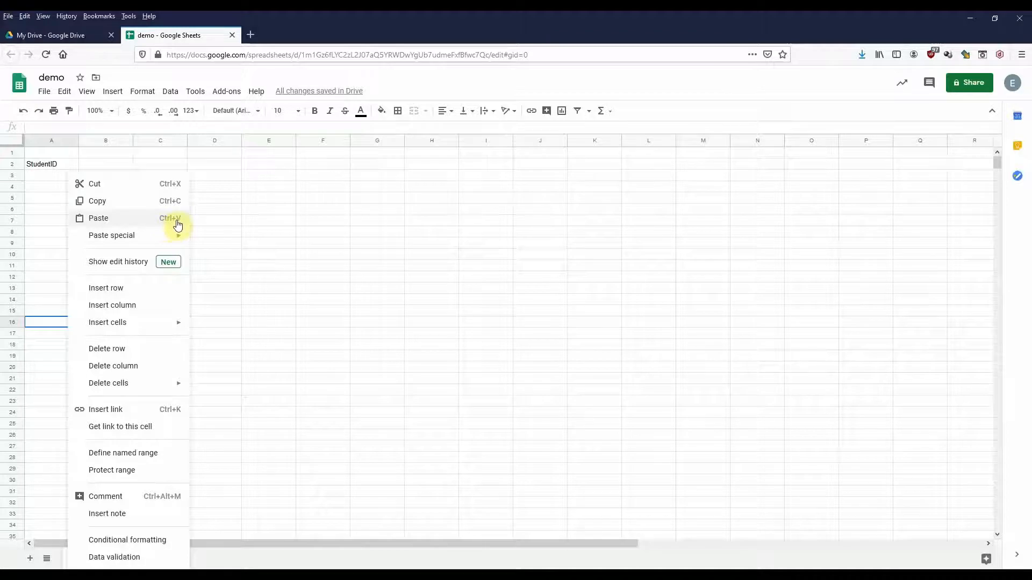
left_click(37, 311)
Clear the pasted student ID formulas from cells A13 to A15
left_click(68, 276)
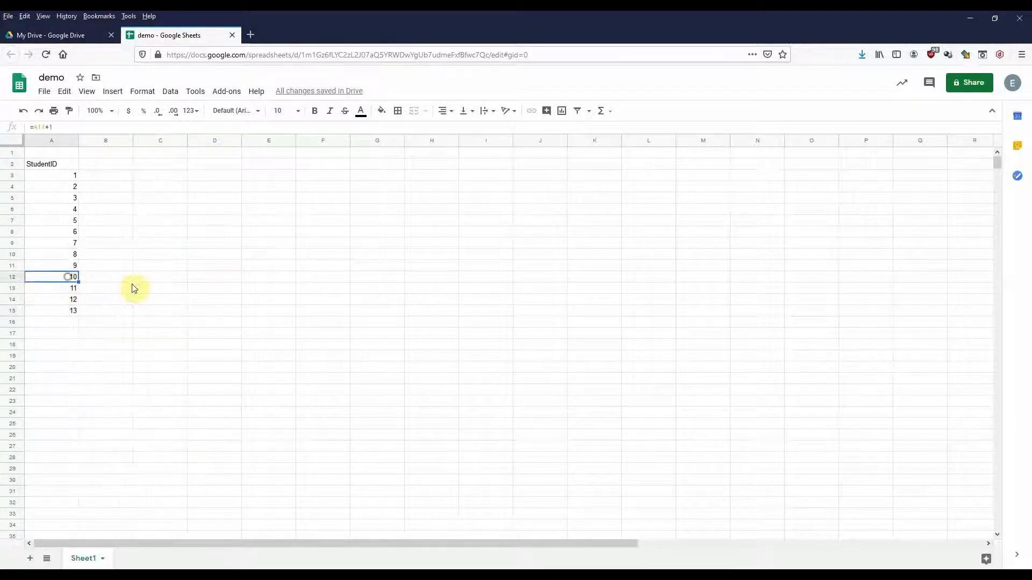
key("Down")
key("shift+Down")
key("shift+Down")
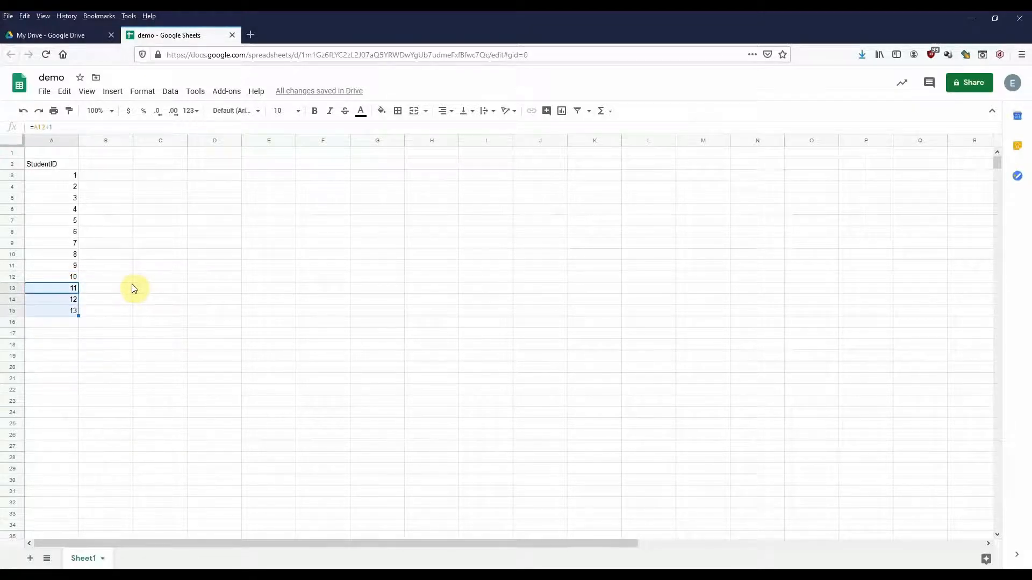
key("Delete")
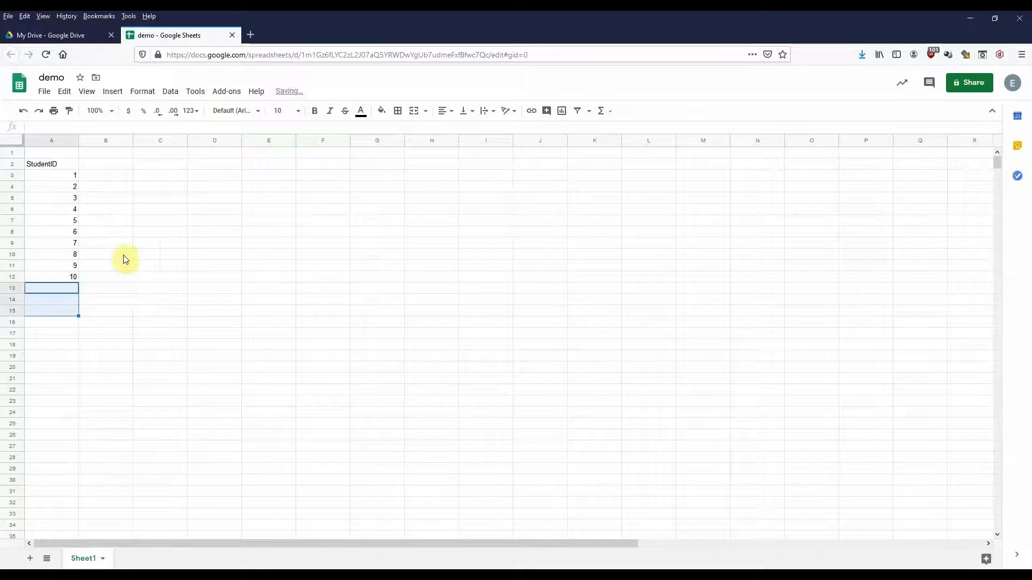
Add the column header Fees in B2 and enter 700 in B3 for the first student
left_click(75, 275)
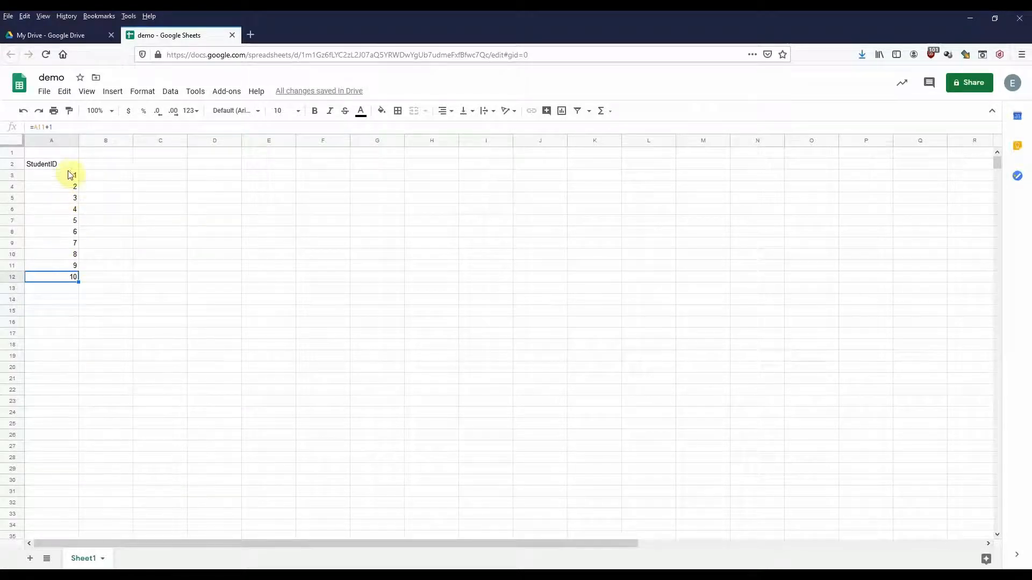
left_click(111, 166)
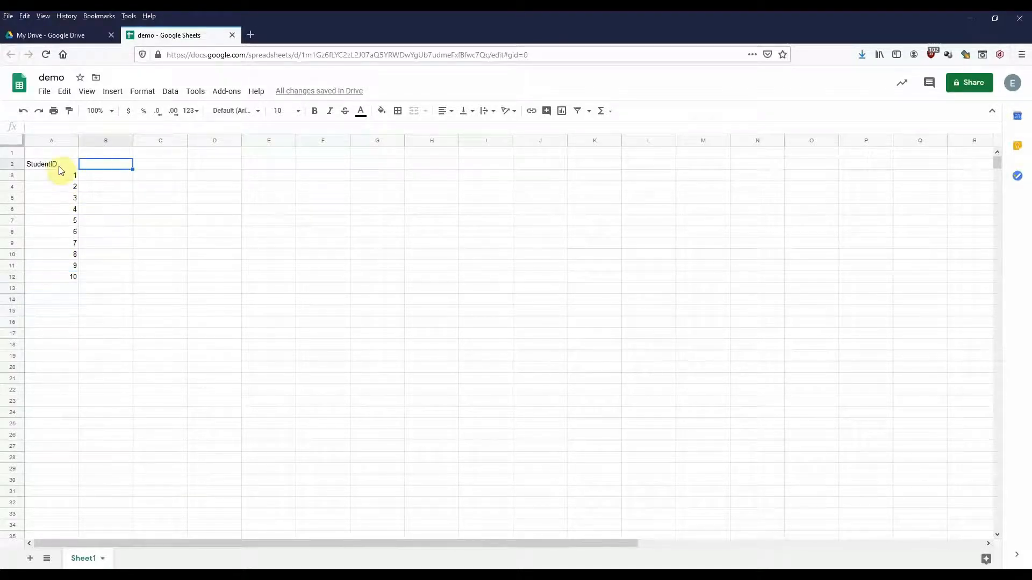
left_click(58, 166)
left_click(110, 164)
type("Fees")
left_click(120, 179)
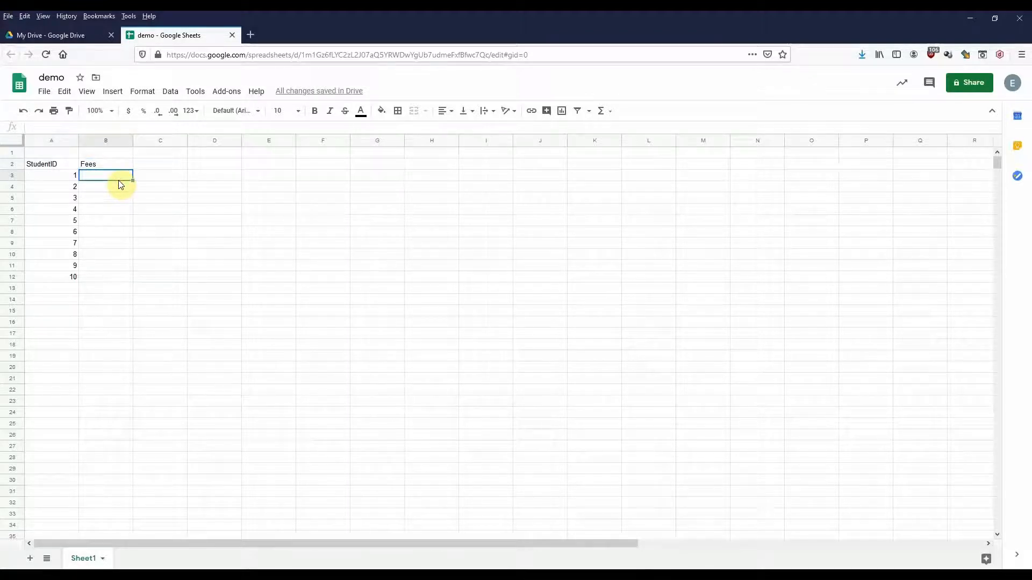
type("700")
left_click(121, 185)
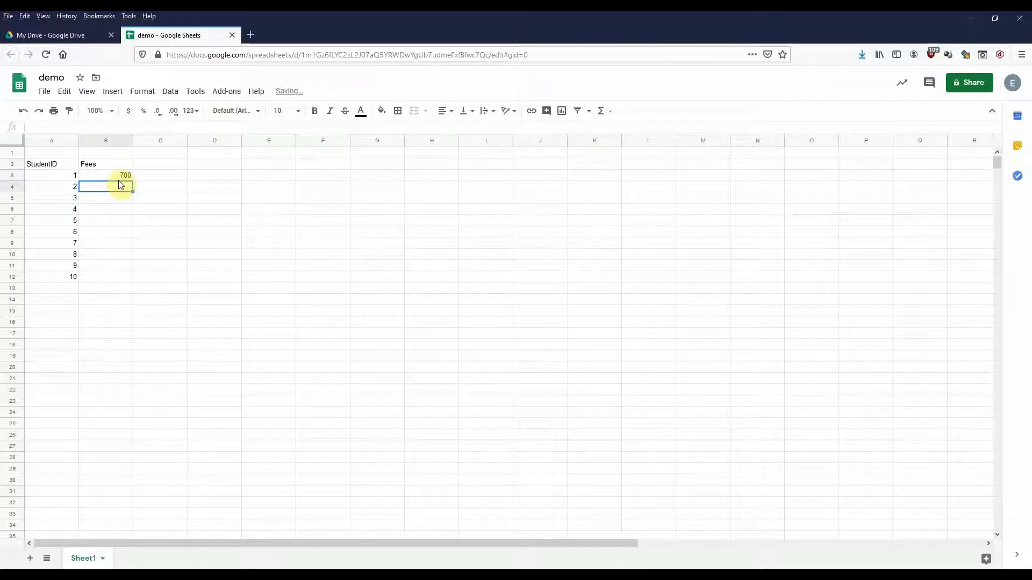
Change the column header in B2 to Term 1 Fees
left_click(116, 164)
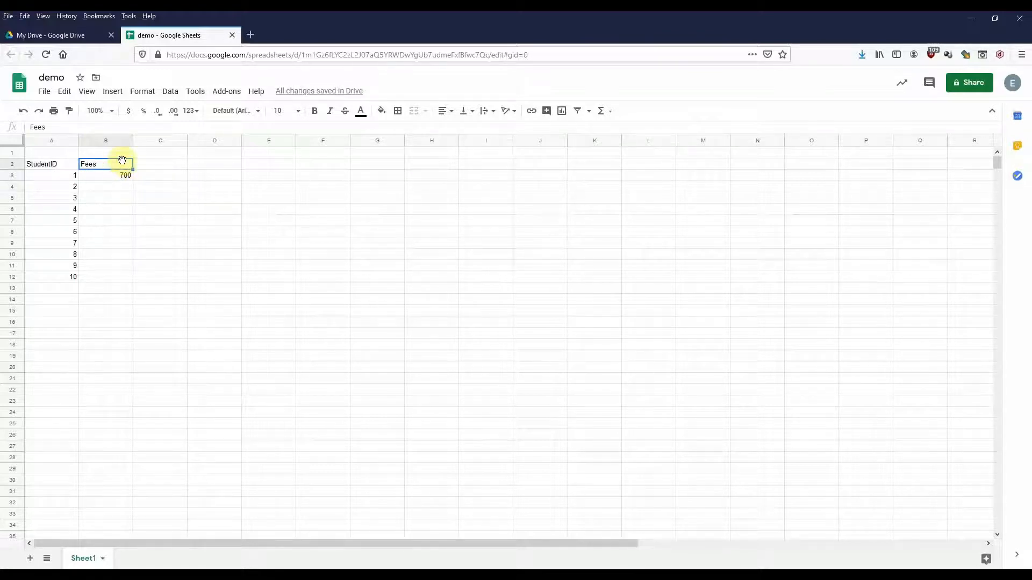
type("Term 1")
left_click(119, 177)
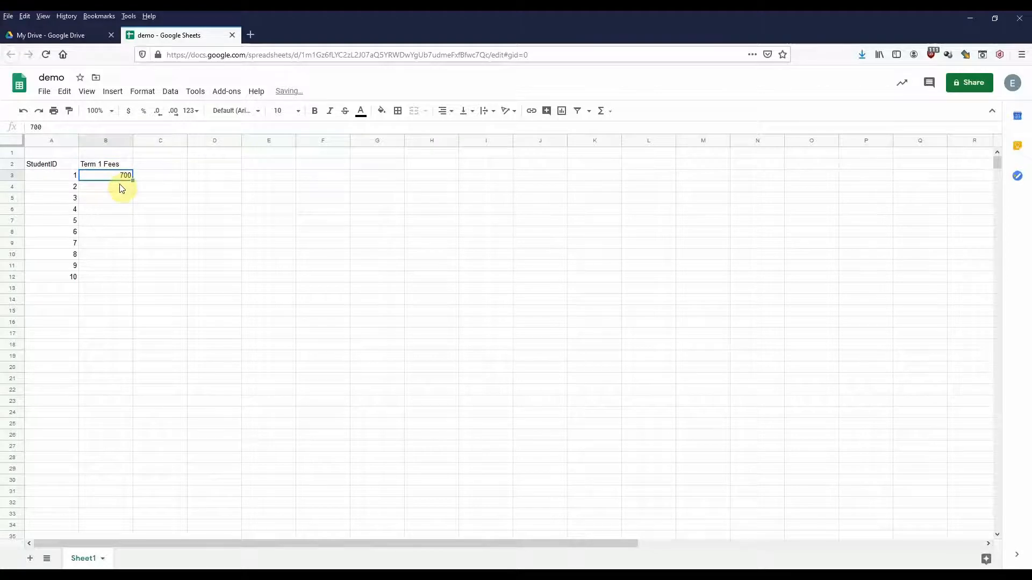
Enter the Term 1 fees 700, 800, 100, 200 and 250 in cells B3 to B7
type("700")
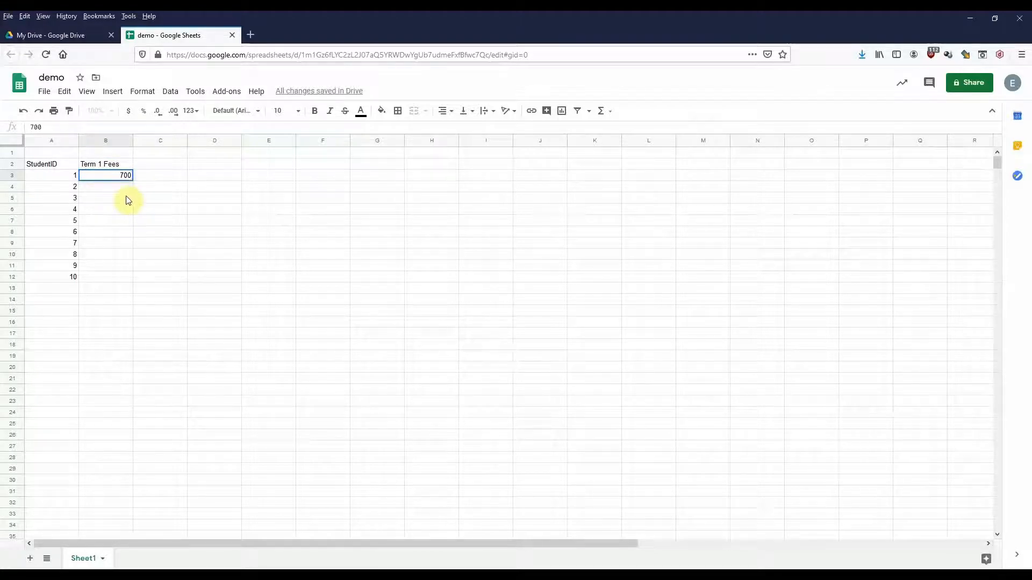
left_click(124, 189)
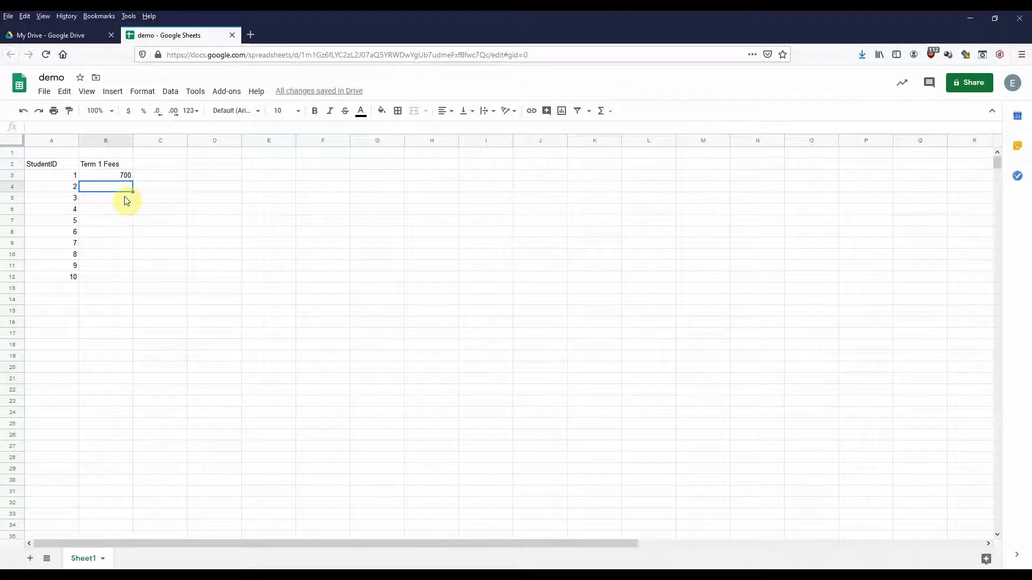
type("800")
left_click(128, 199)
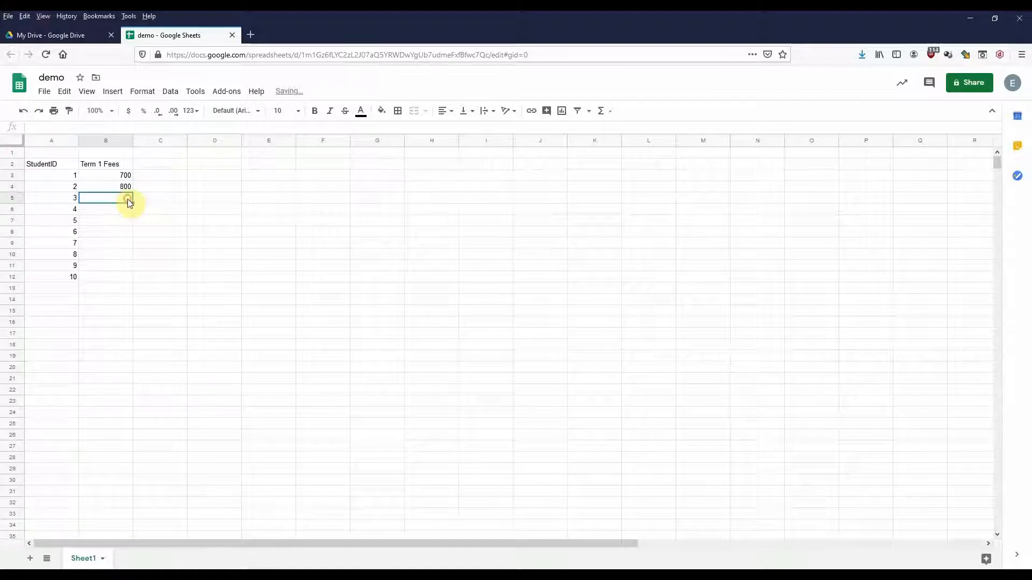
type("100")
key("Return")
type("200")
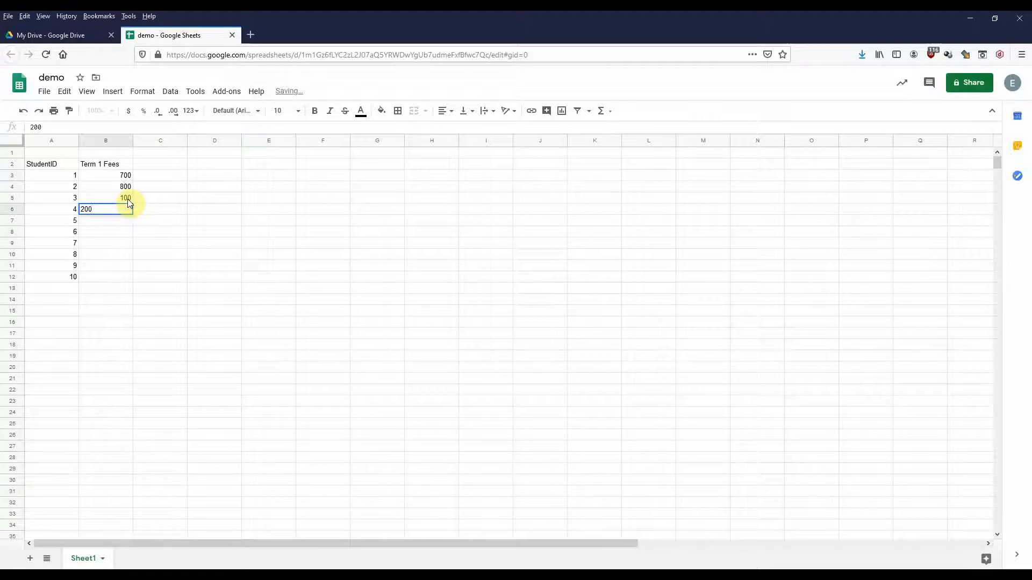
key("Return")
type("2")
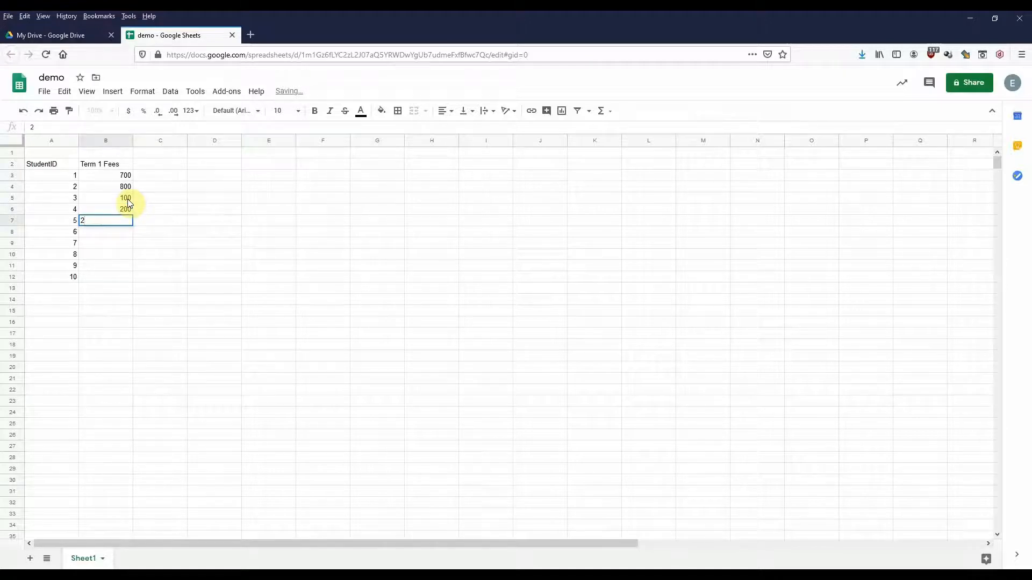
type("50")
key("Return")
Enter the remaining Term 1 fees 760, 460, 550, 600 and 700 in cells B8 to B12
type("760")
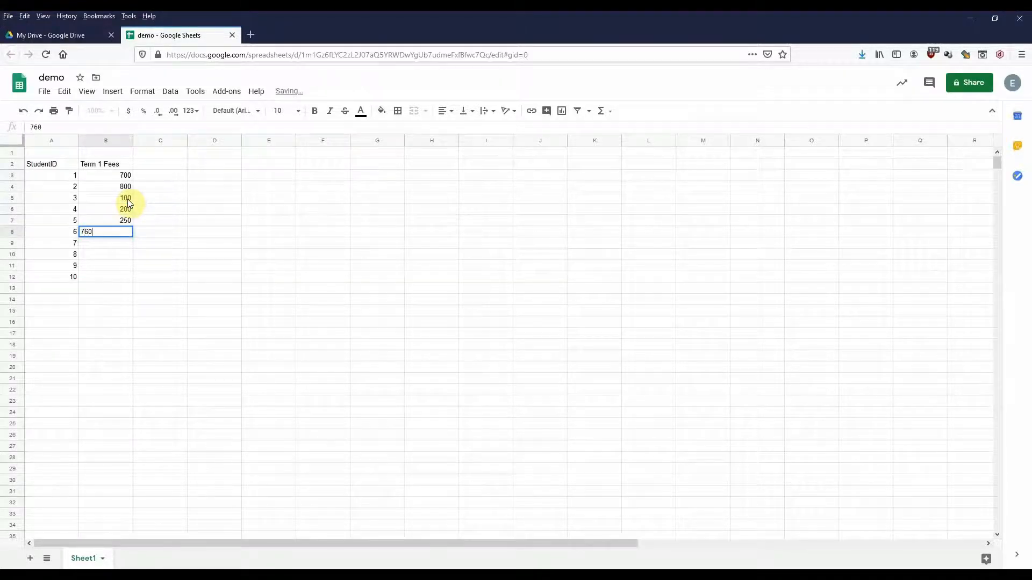
key("Return")
type("460")
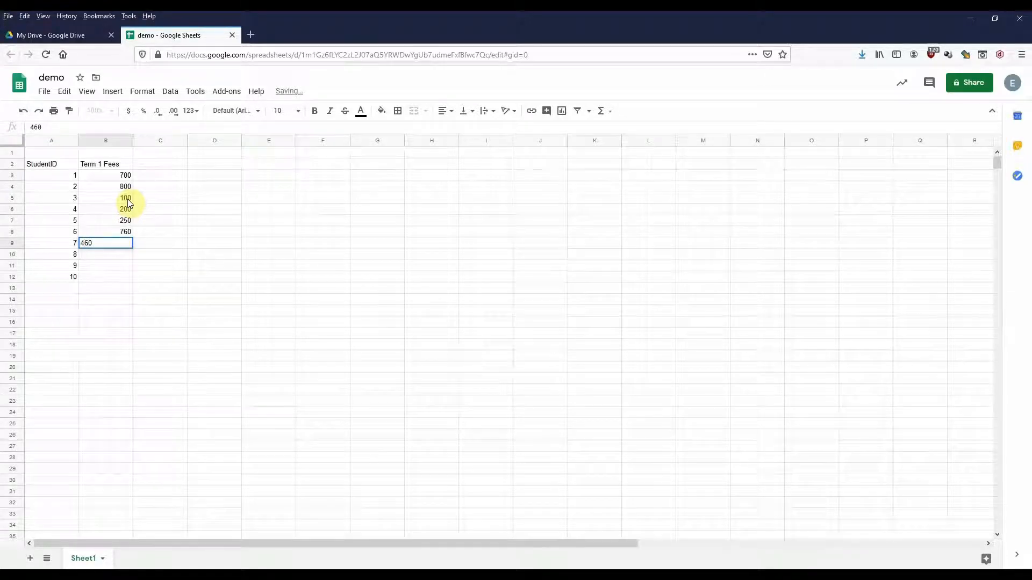
key("Return")
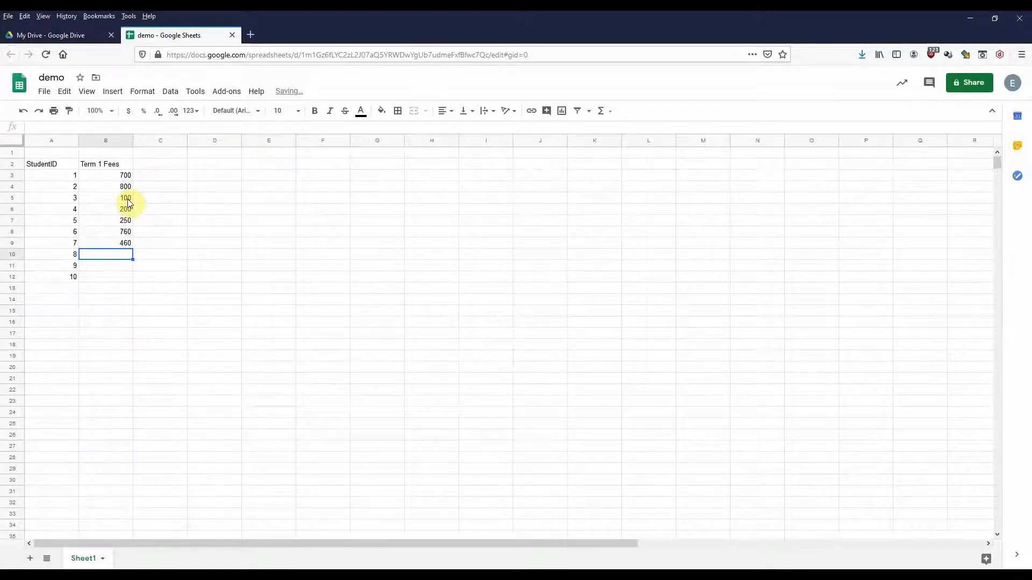
type("550")
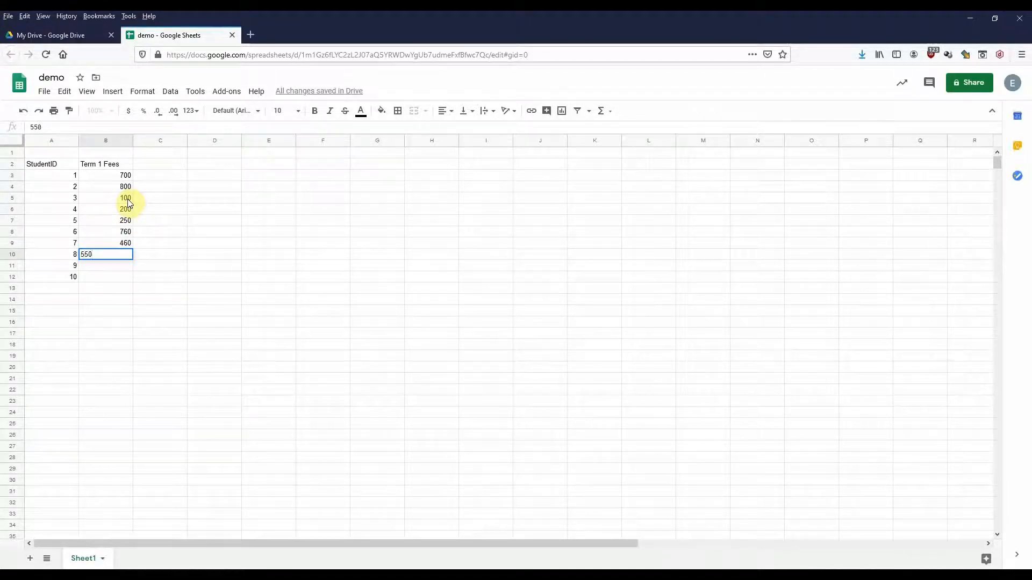
key("Return")
type("600")
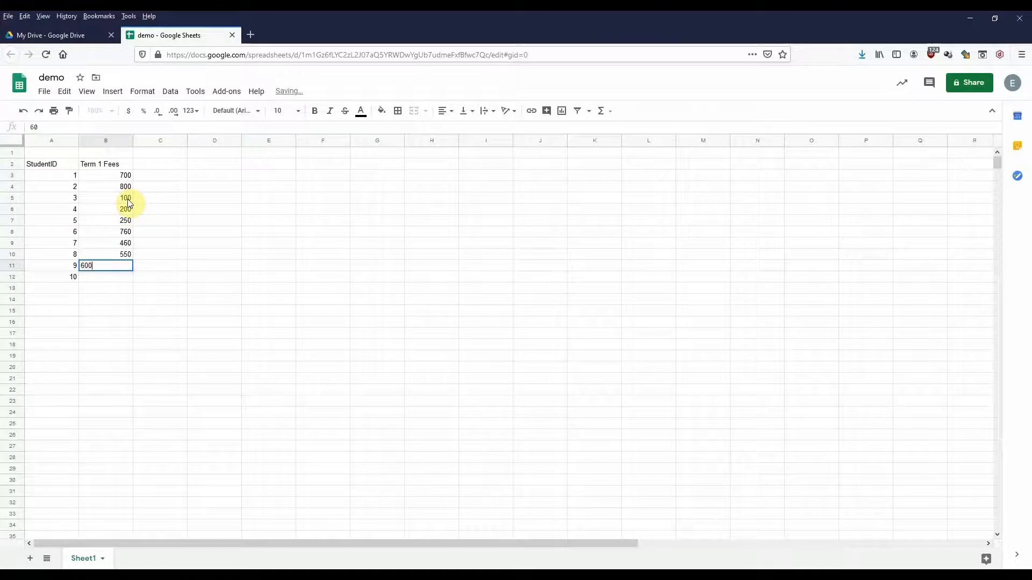
key("Return")
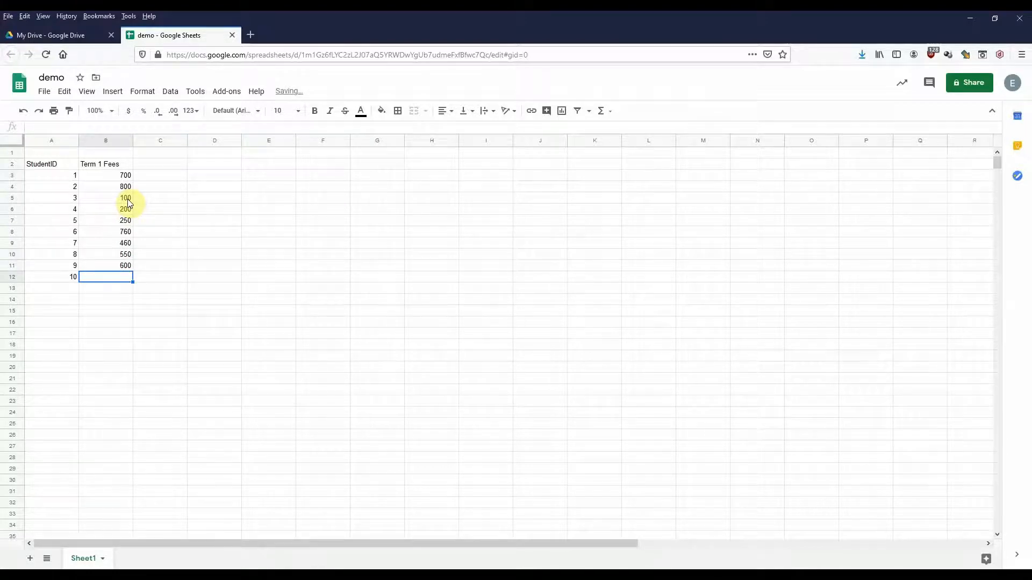
type("700")
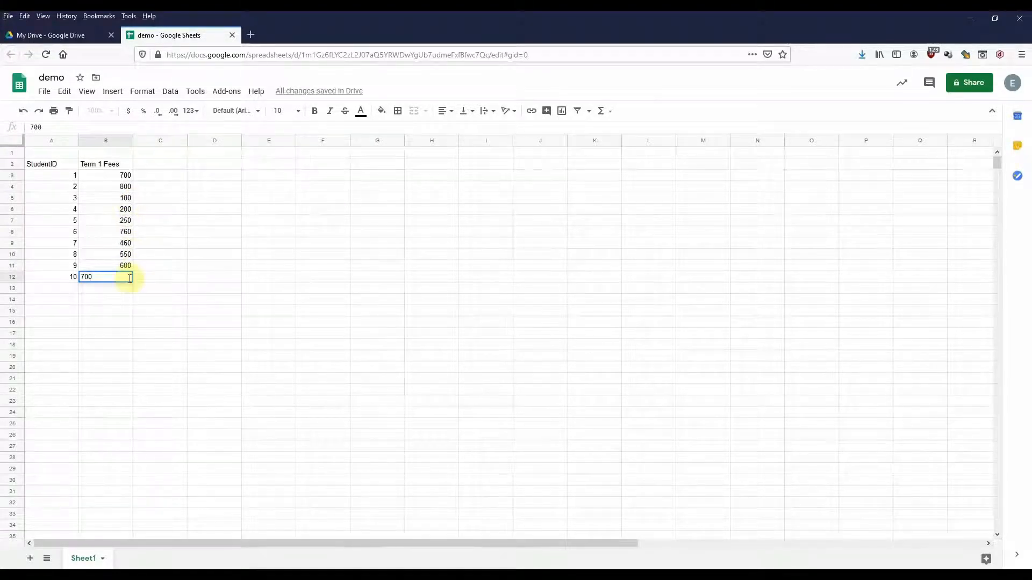
key("Return")
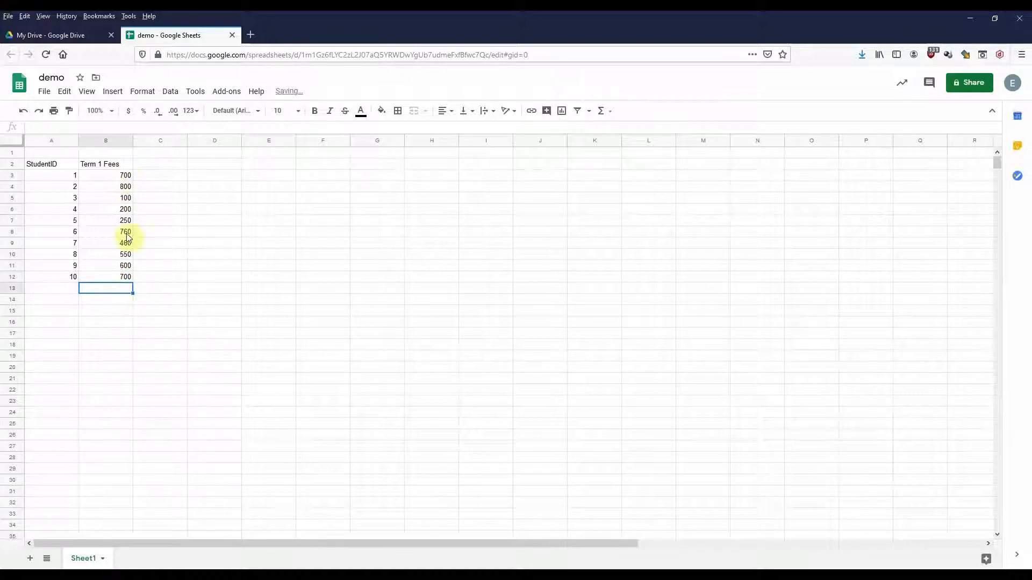
Format the Term 1 fees in B3 to B12 with the Currency number format
left_click(125, 176)
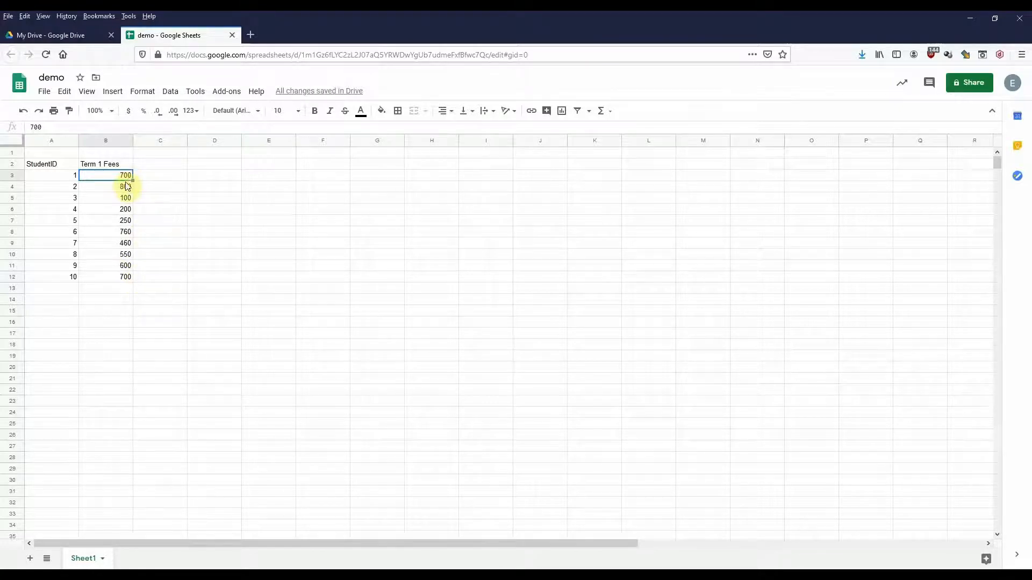
left_click(123, 277, "shift")
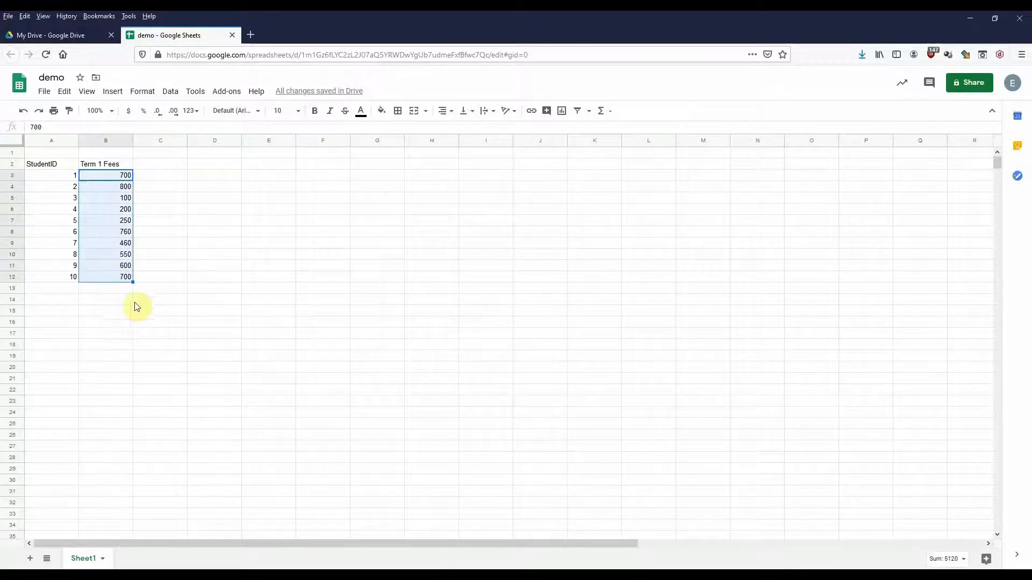
left_click(101, 178)
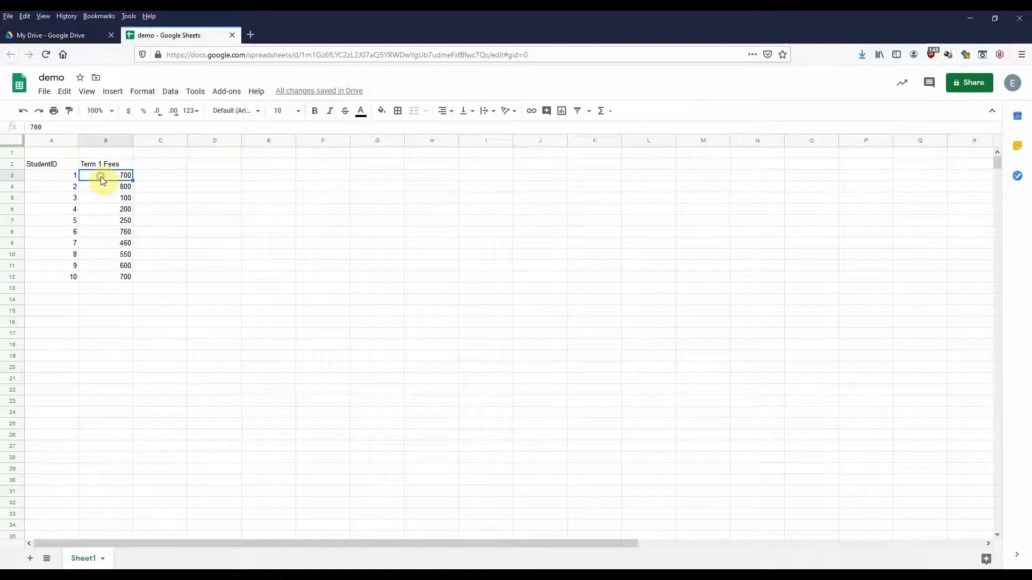
left_click(129, 279, "shift")
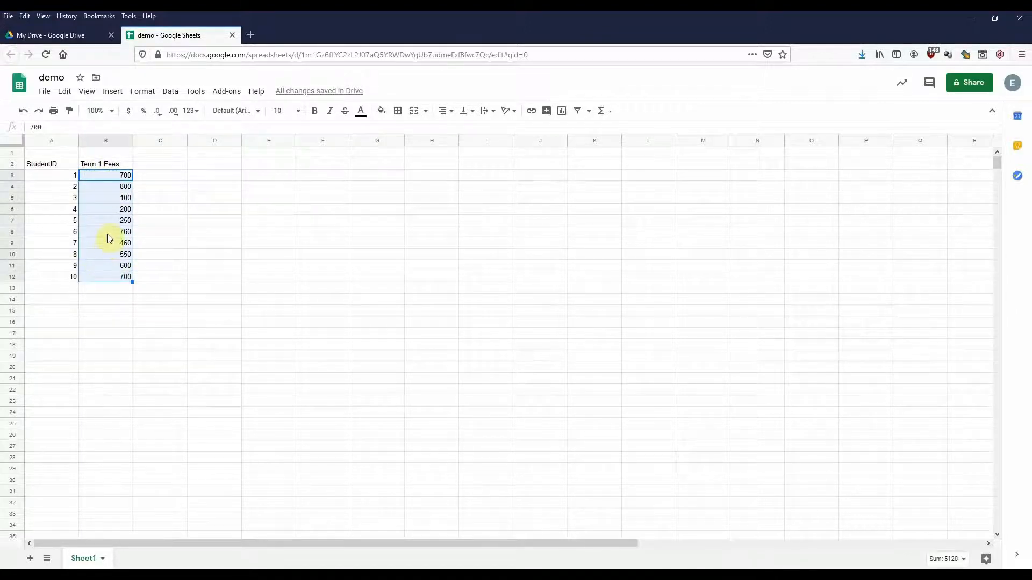
left_click(142, 92)
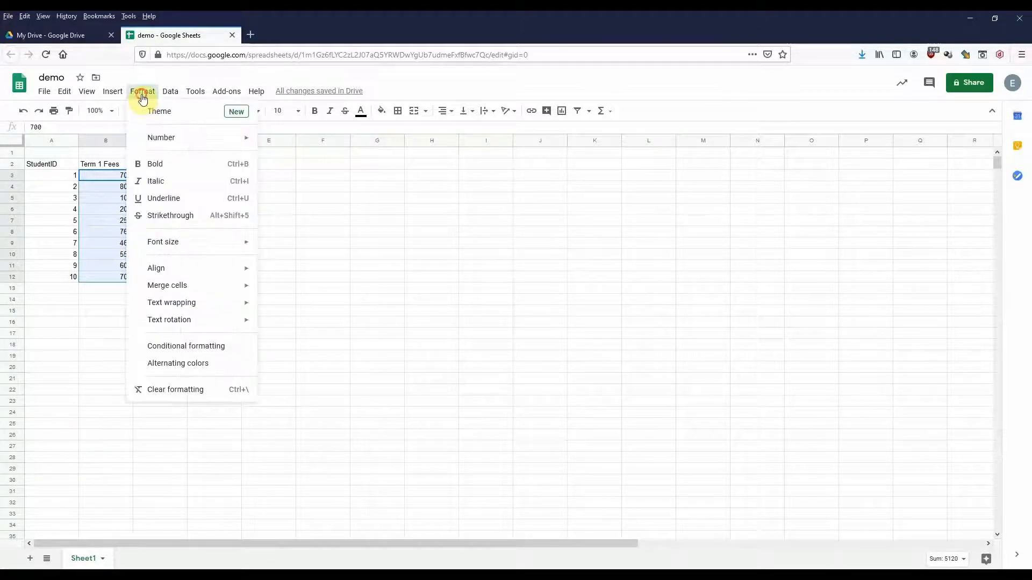
mouse_move(172, 138)
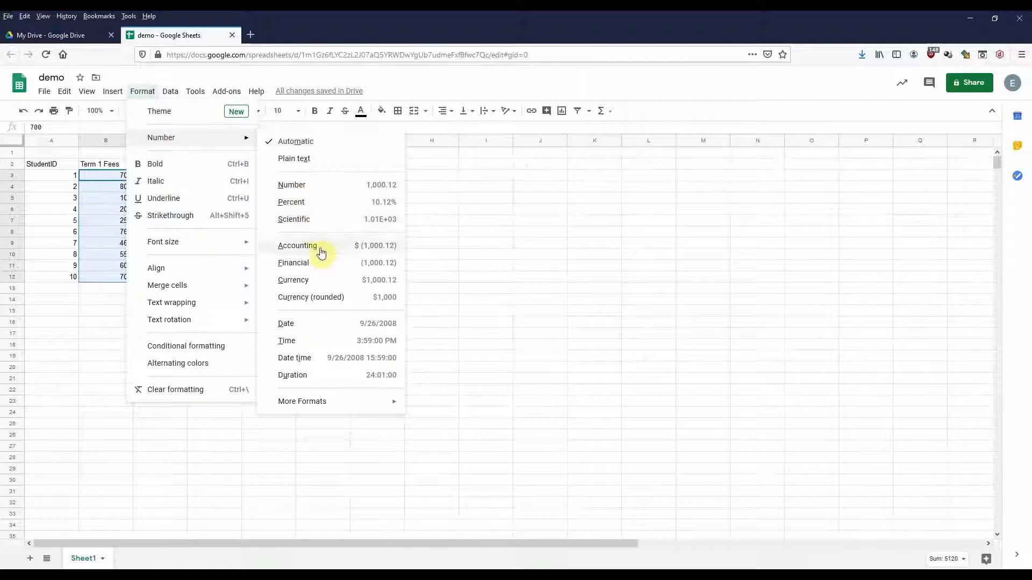
left_click(321, 286)
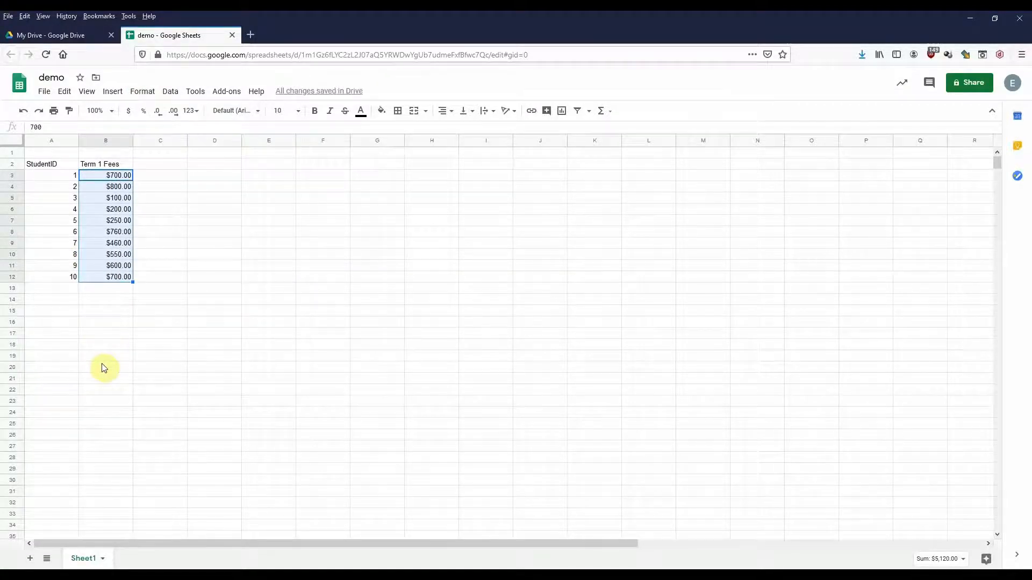
left_click(106, 289)
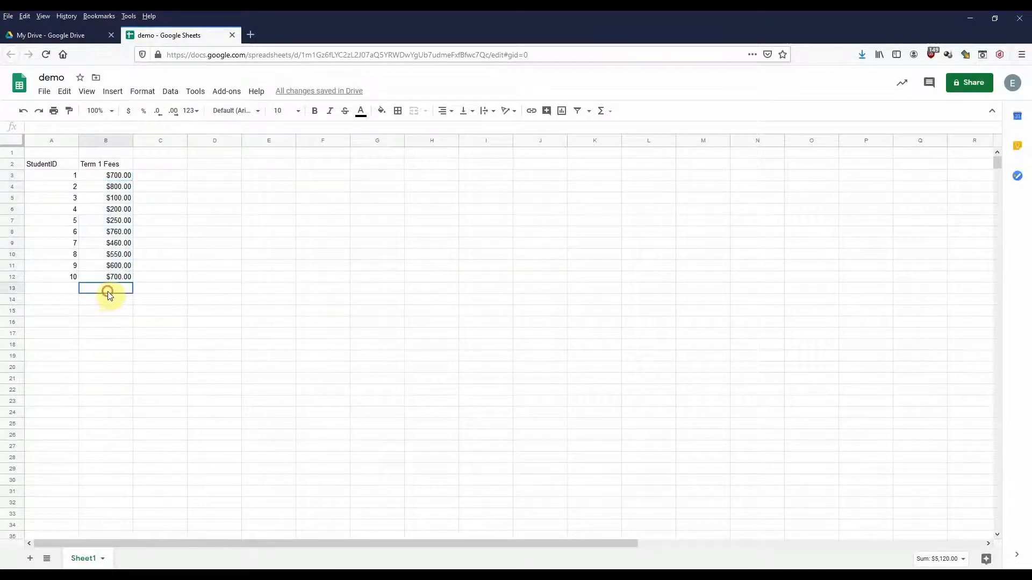
left_click(123, 177)
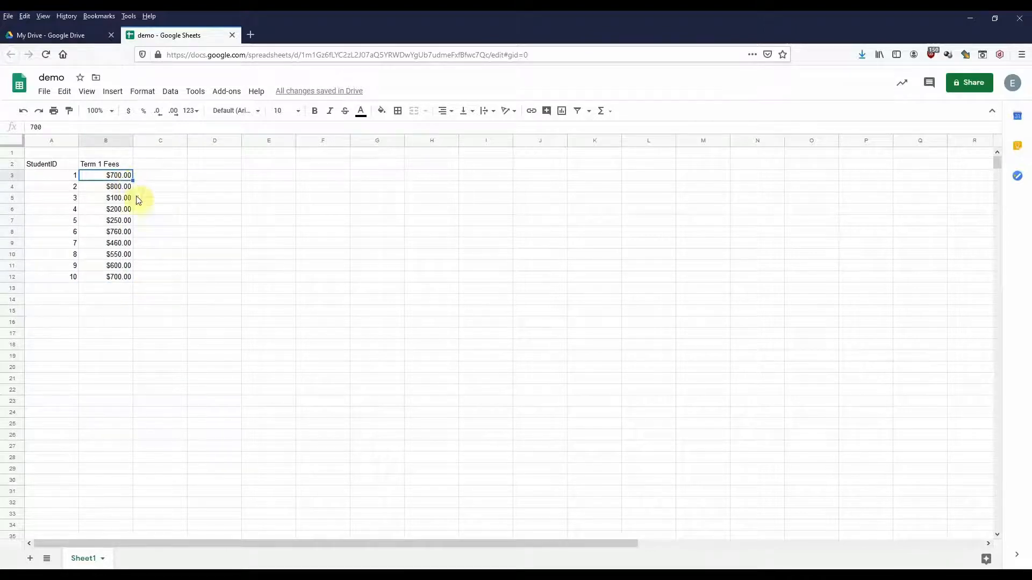
left_click(120, 255)
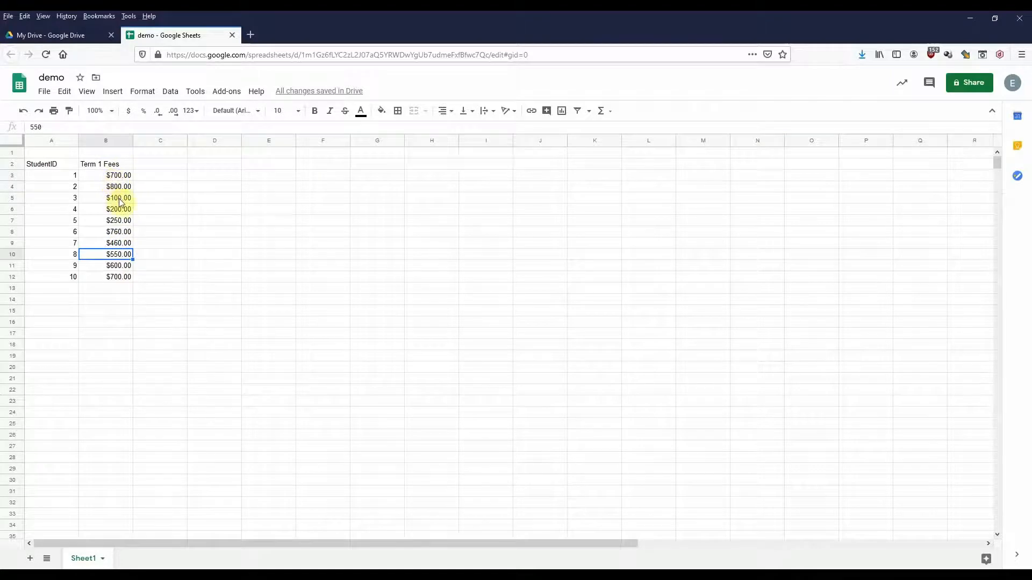
Add the column header Term 2 Fees in C2 and enter 550 in C3 for the first student
left_click(144, 166)
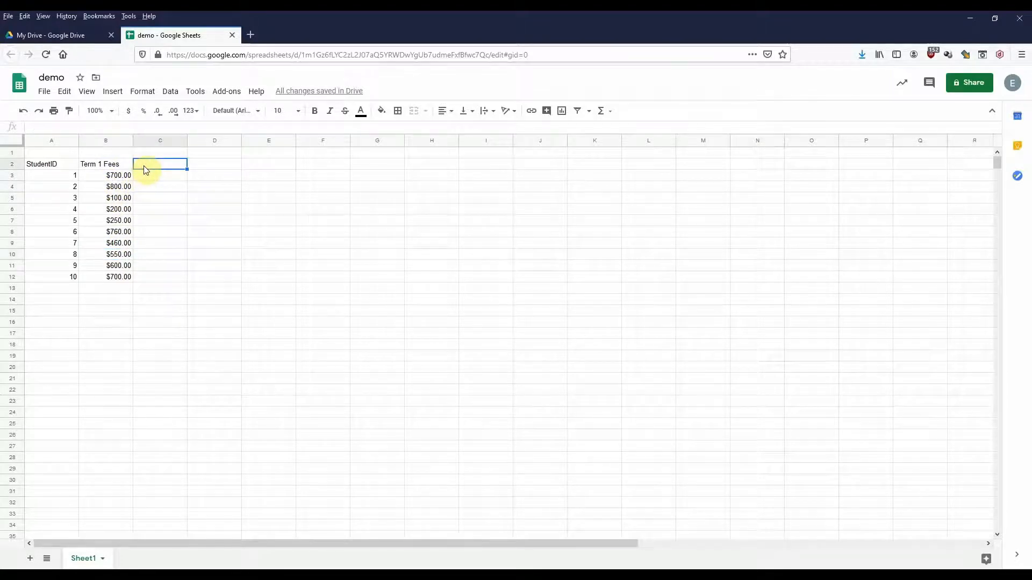
type("Term 2 Fees")
left_click(166, 176)
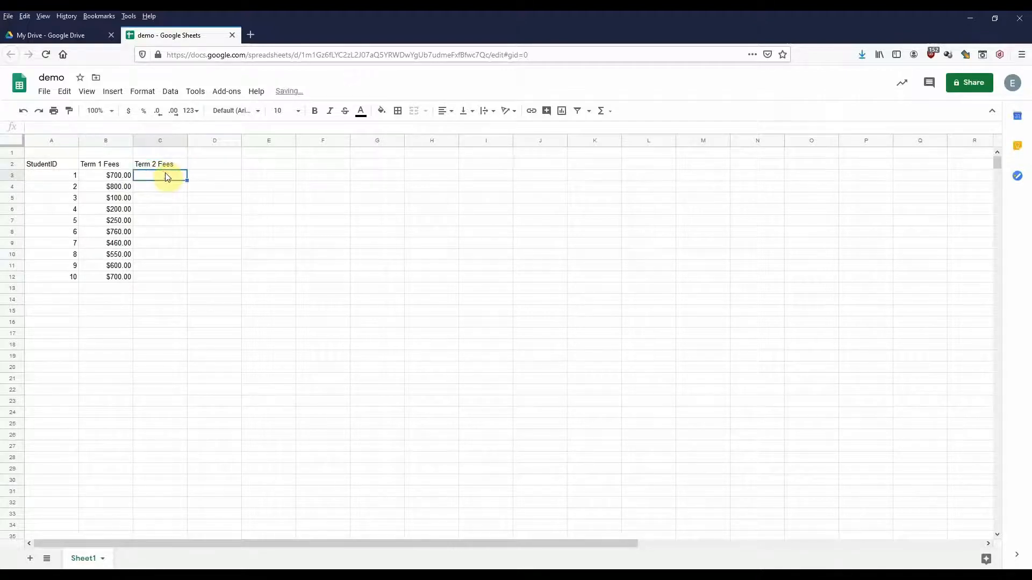
type("550")
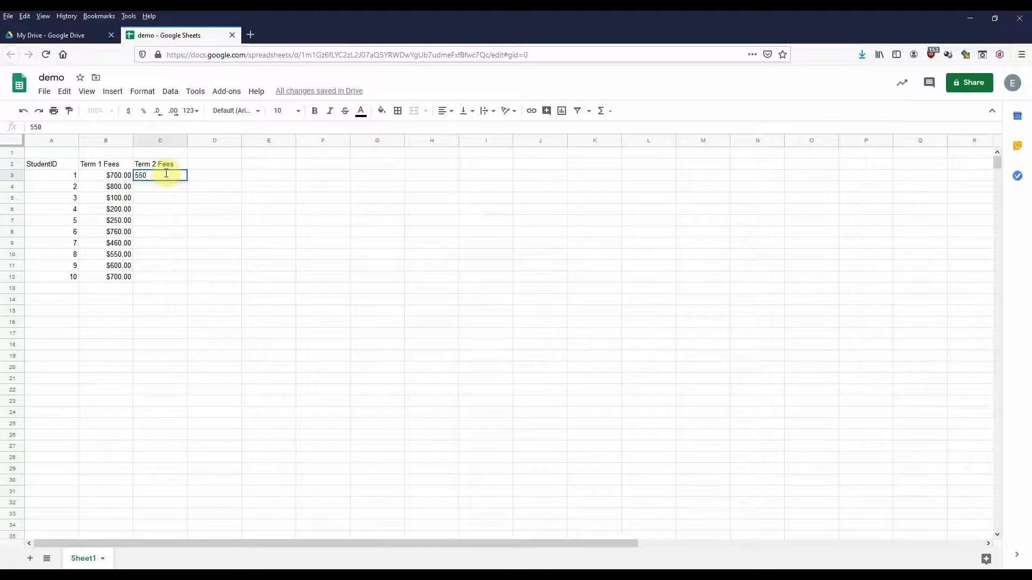
key("Return")
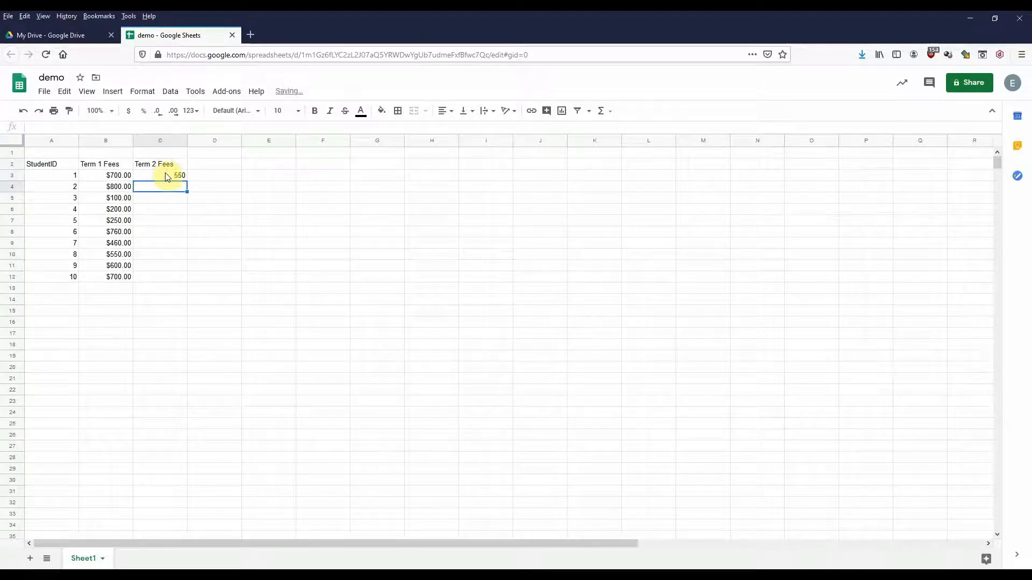
Enter the Term 2 fees 340, 250, 670, 435 and 321 in cells C4 to C8
type("340")
key("Return")
type("2")
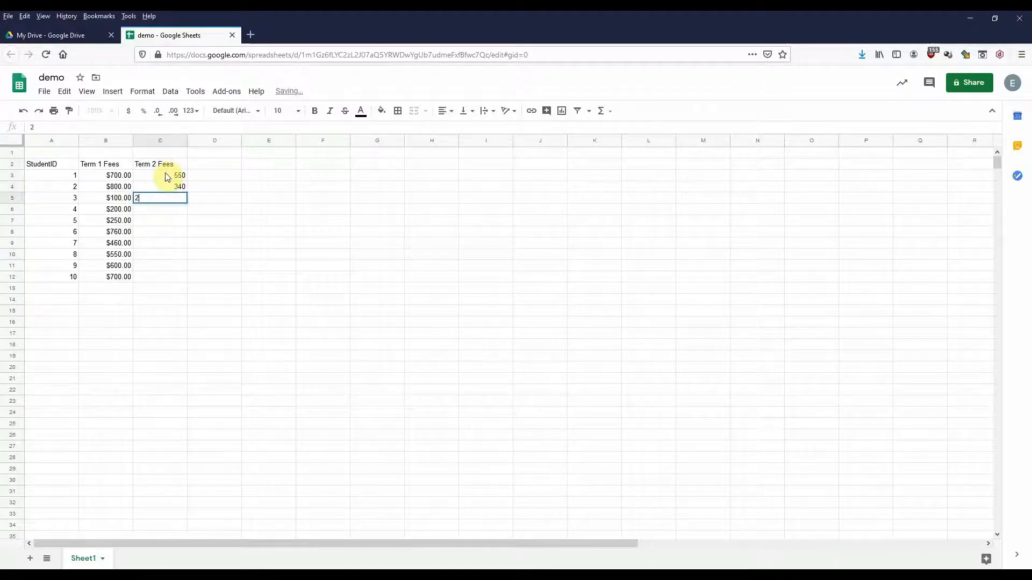
type("50")
key("Return")
type("670")
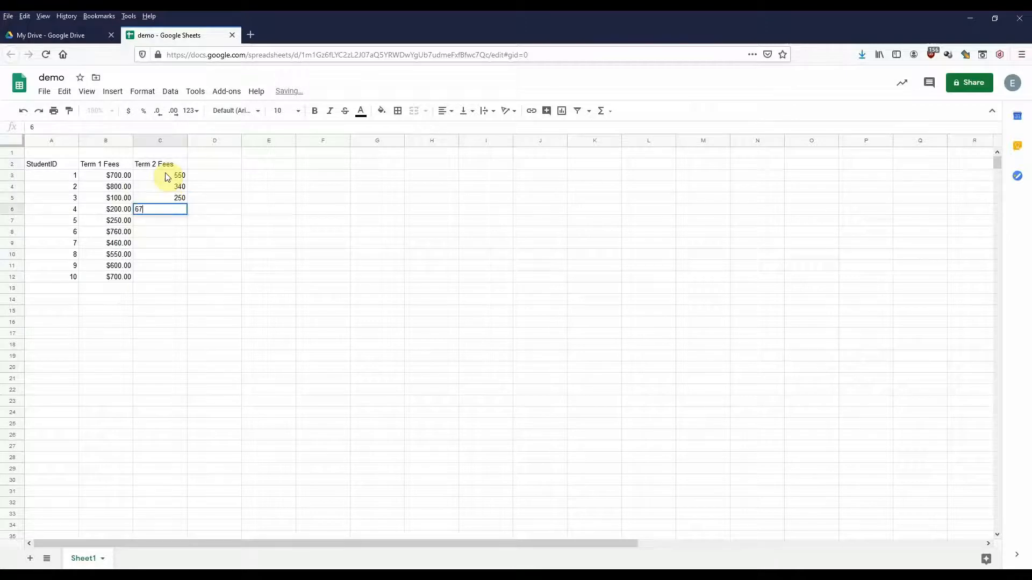
key("Return")
type("435")
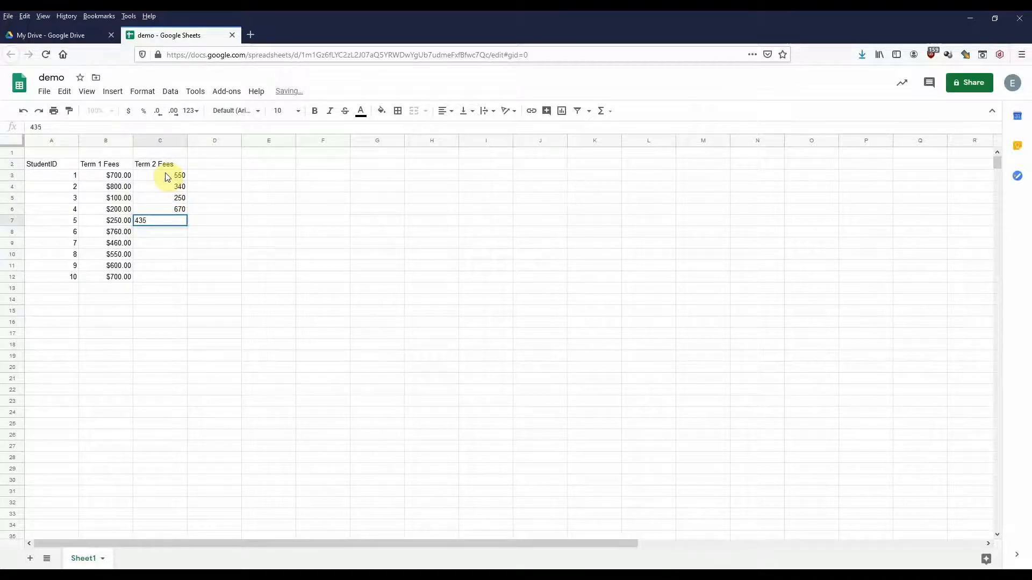
key("Return")
type("321")
key("Return")
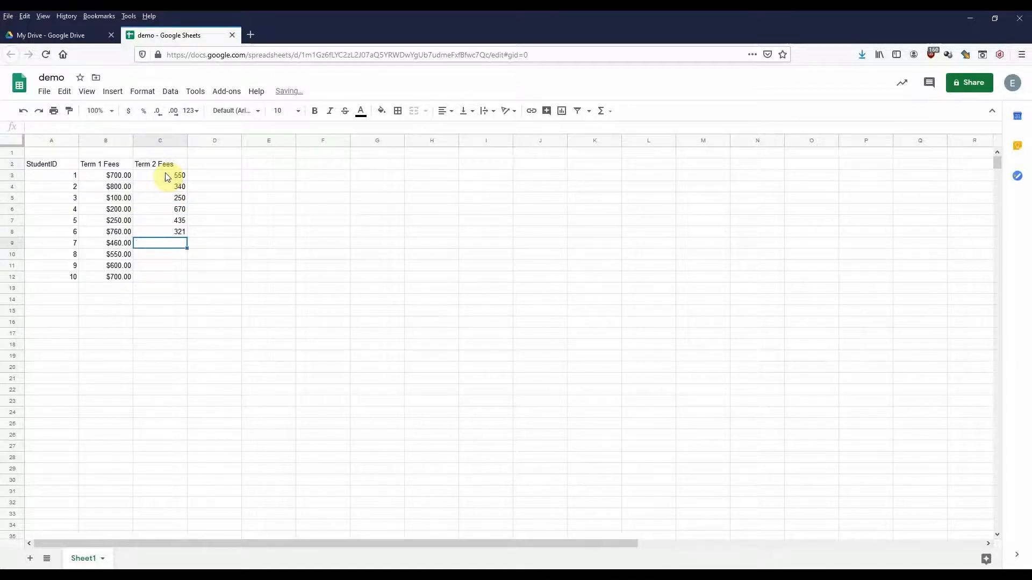
Enter the remaining Term 2 fees 435, 768, 890 and 435 in cells C9 to C12
type("435")
key("Return")
type("768")
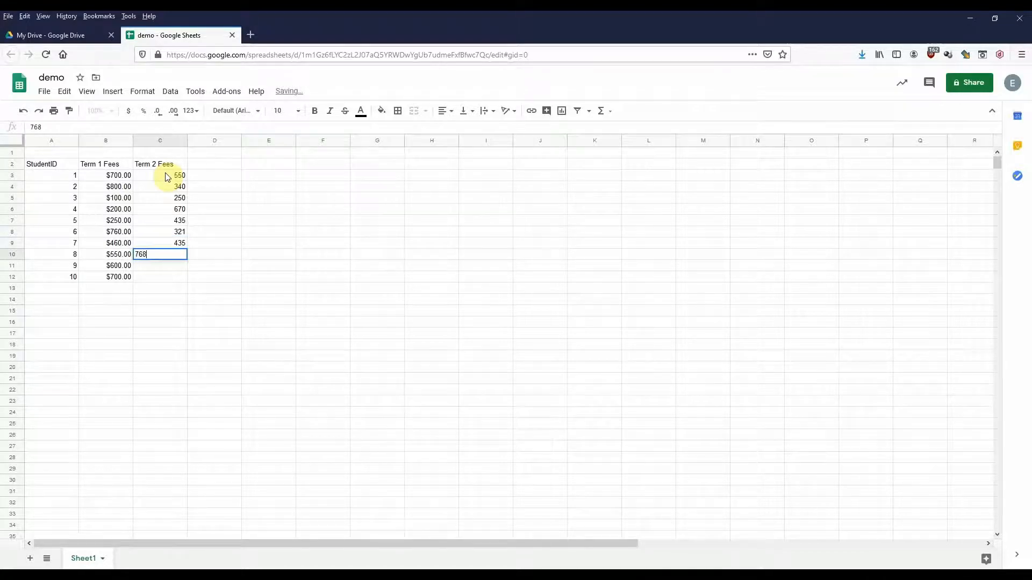
key("Return")
type("890")
key("Return")
type("435")
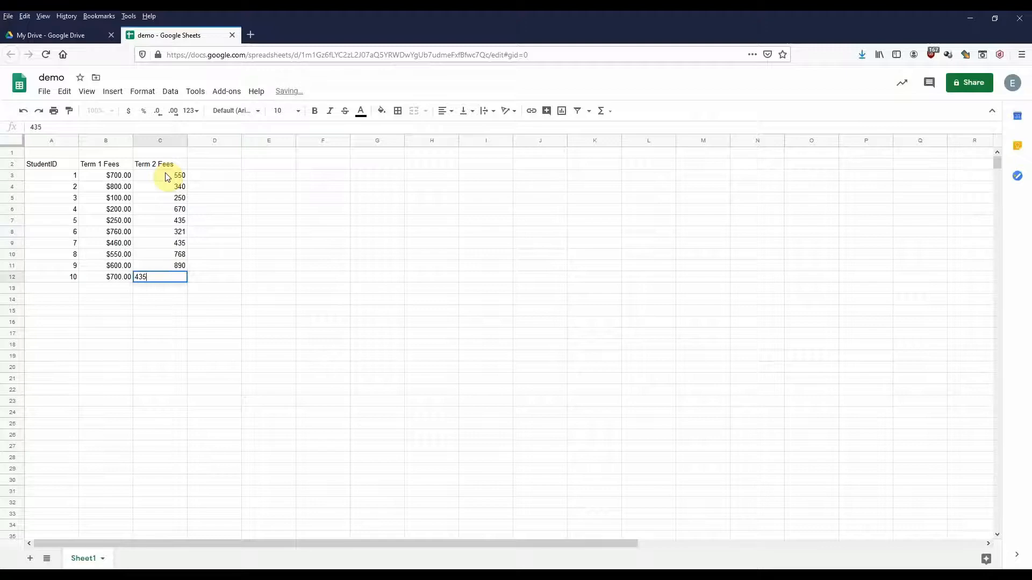
key("Return")
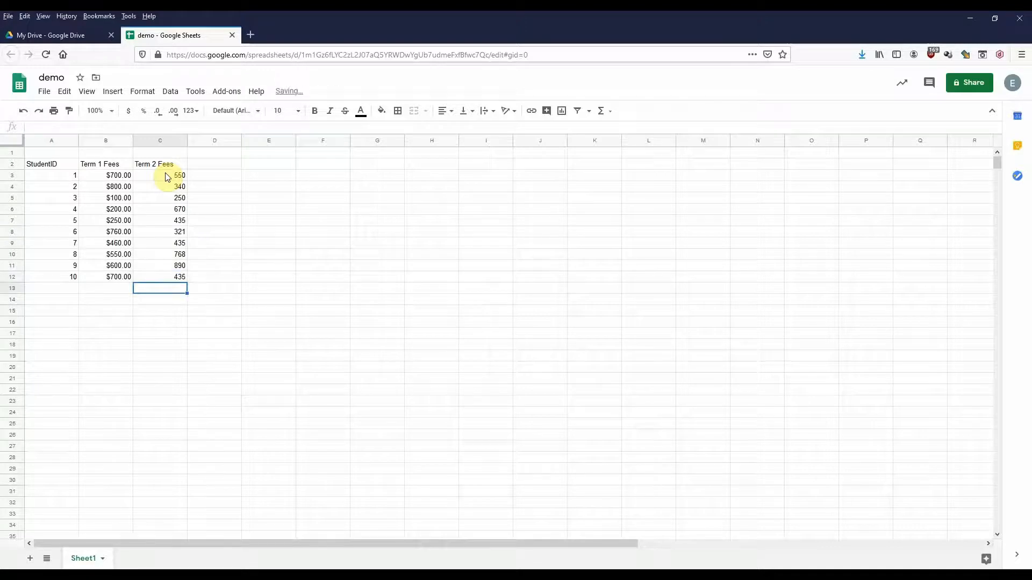
Format the Term 2 fees in C3 to C12 with the Currency number format
left_click(173, 175)
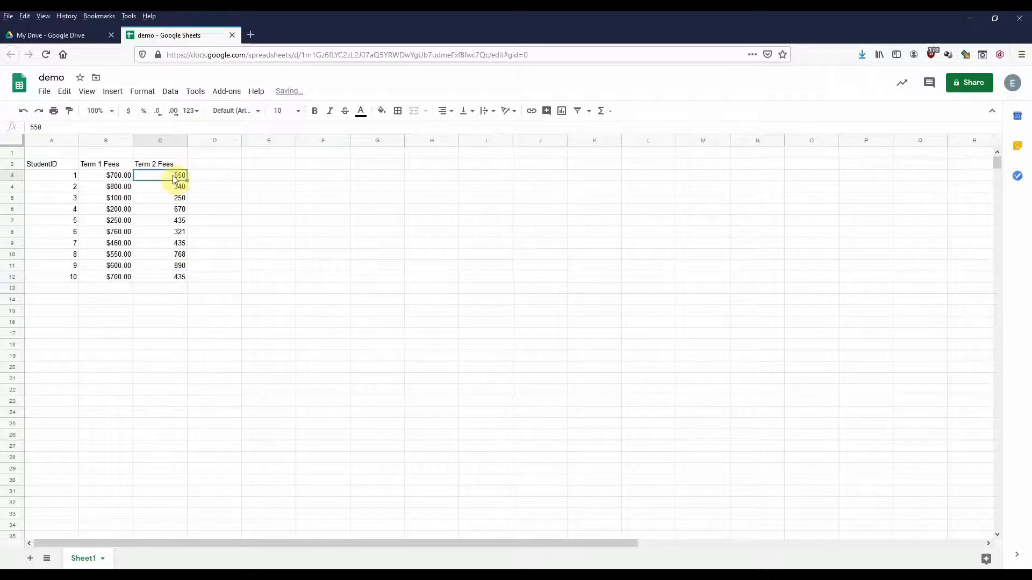
left_click(182, 277, "shift")
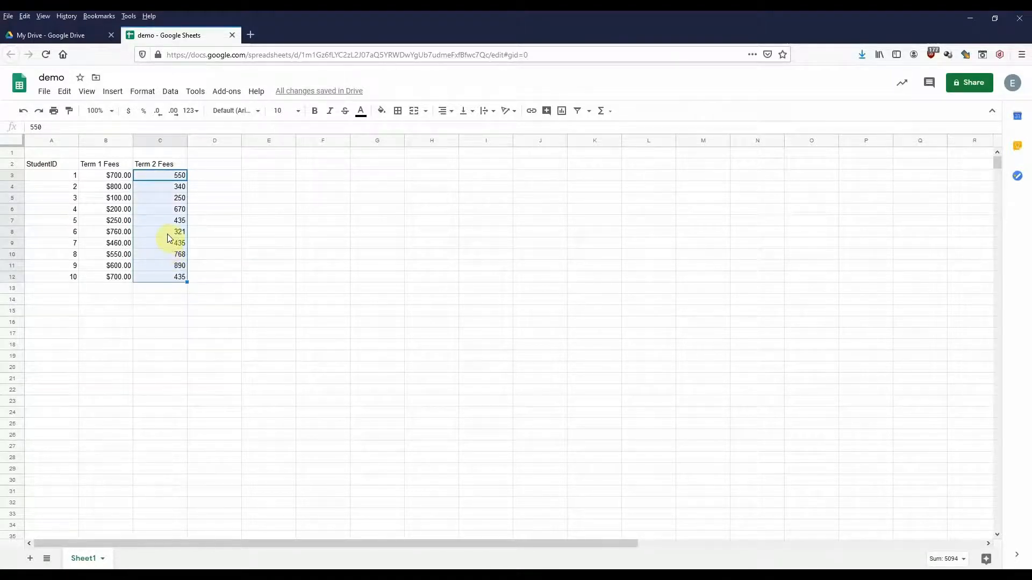
left_click(143, 91)
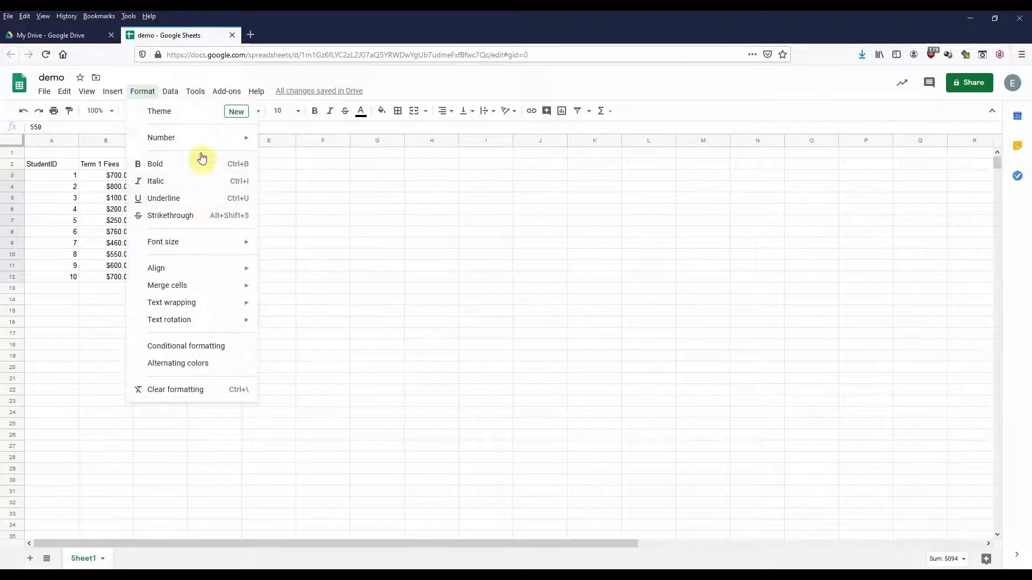
mouse_move(200, 141)
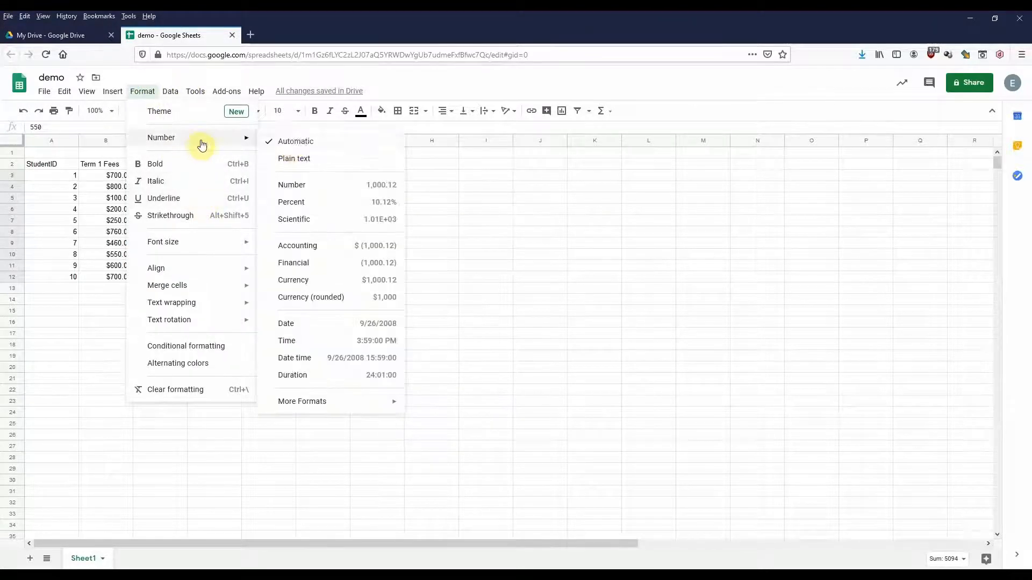
left_click(315, 289)
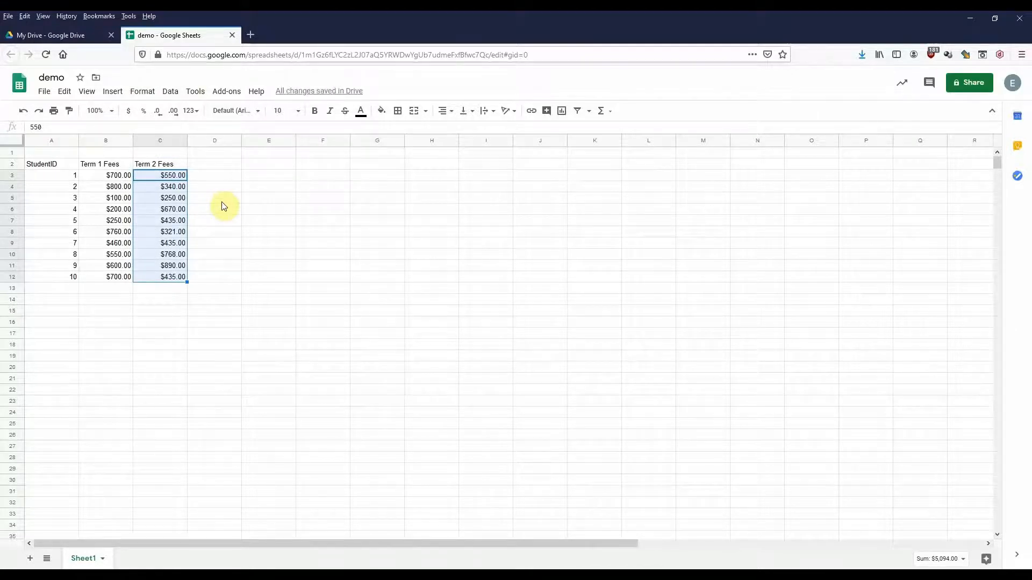
left_click(219, 176)
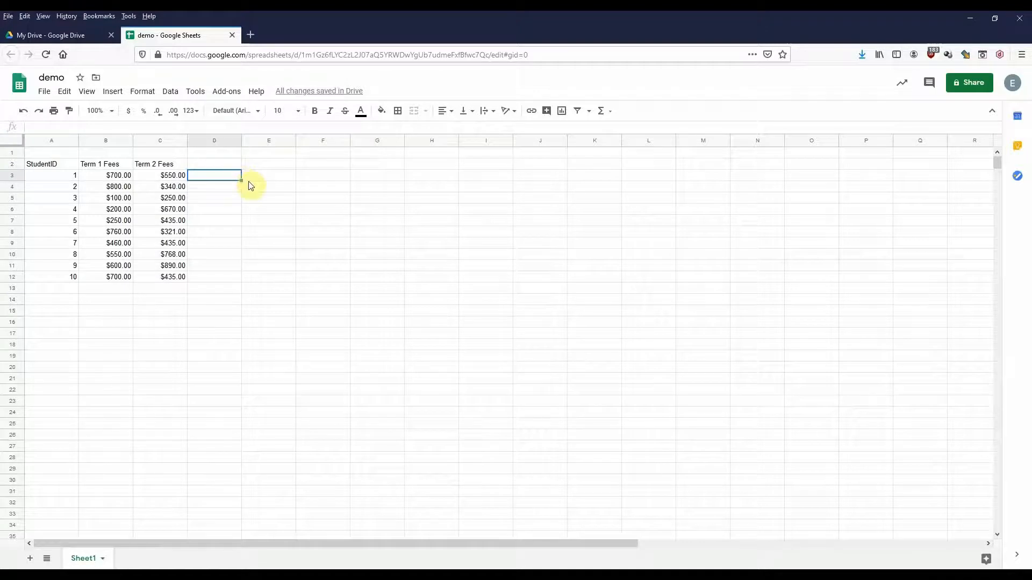
Change the first student ID in A3 to 3 to recalculate the IDs below, and set it back to 1
left_click(70, 184)
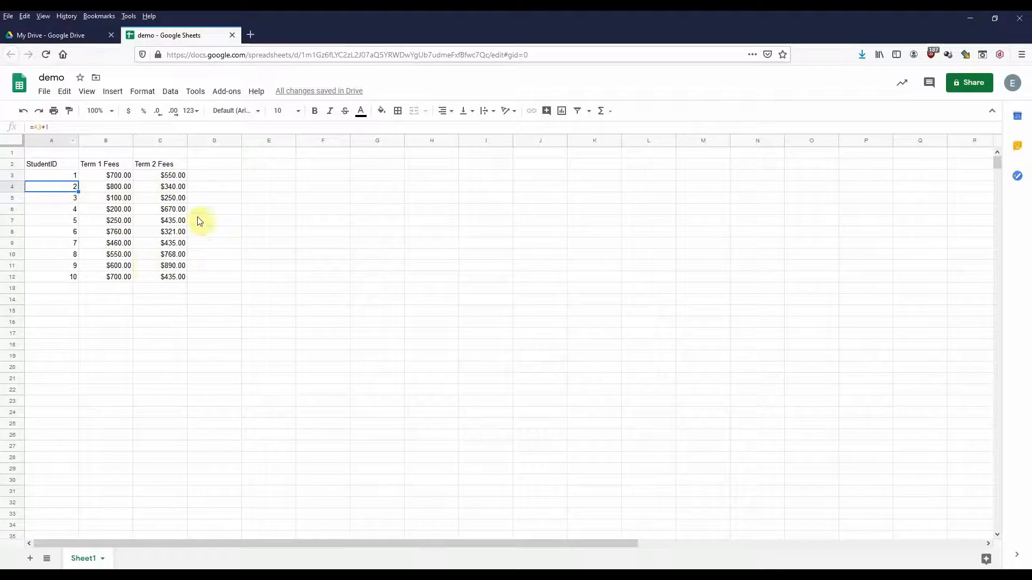
left_click(75, 175)
type("3")
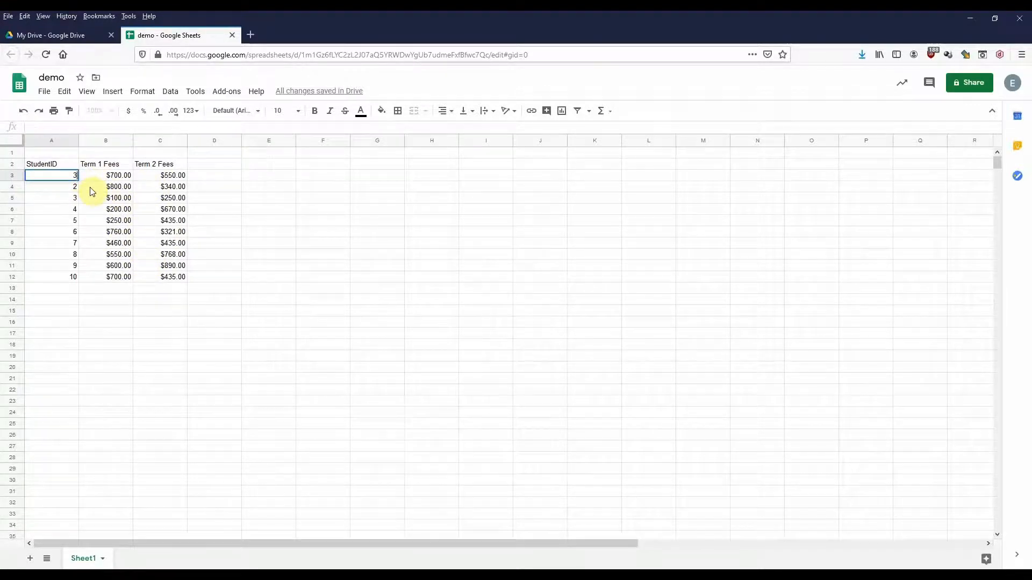
key("Return")
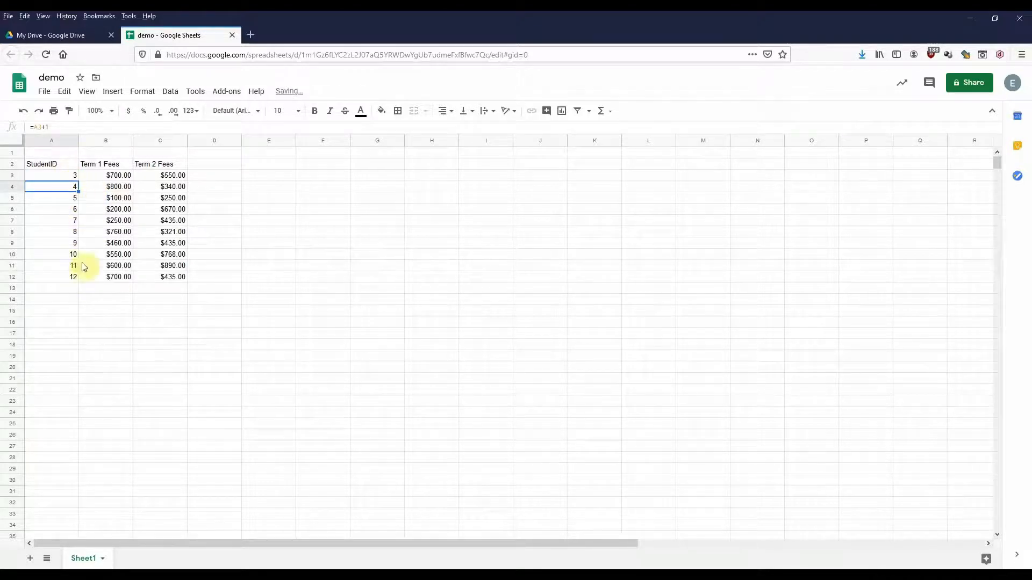
left_click(69, 176)
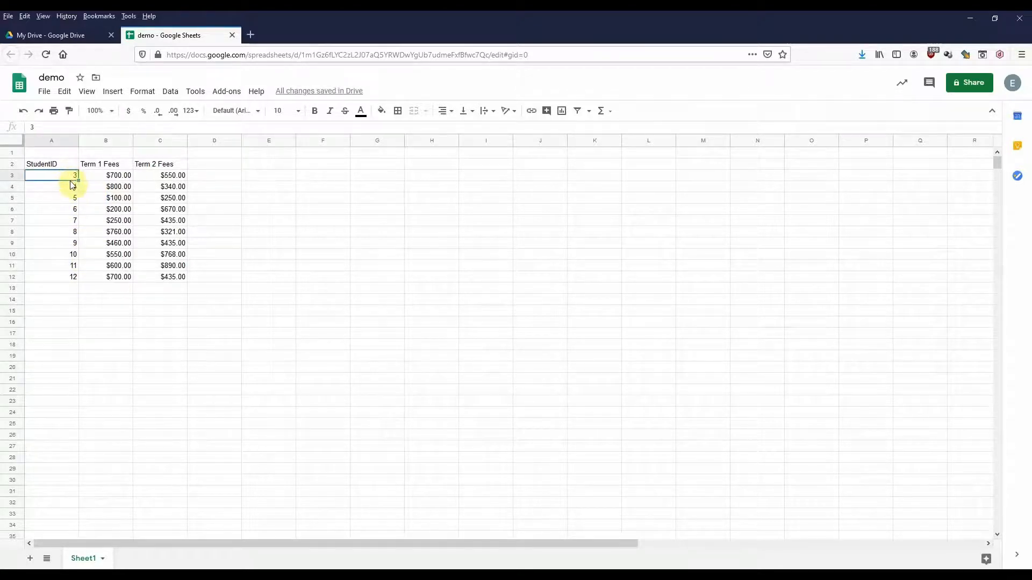
type("1")
left_click(92, 189)
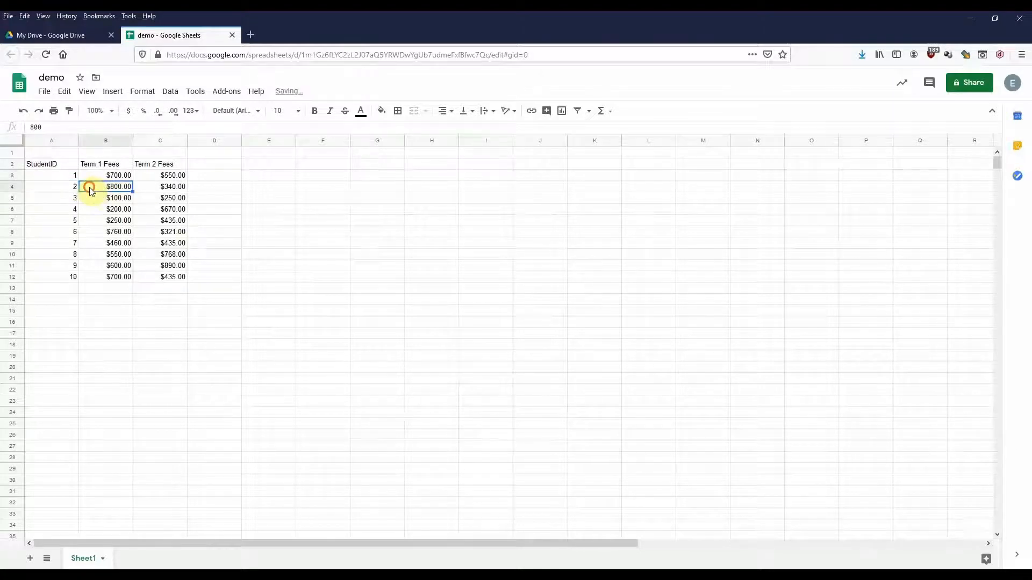
Total the Term 1 fees in B13 with the formula =SUM(B3:B12)
left_click(127, 178)
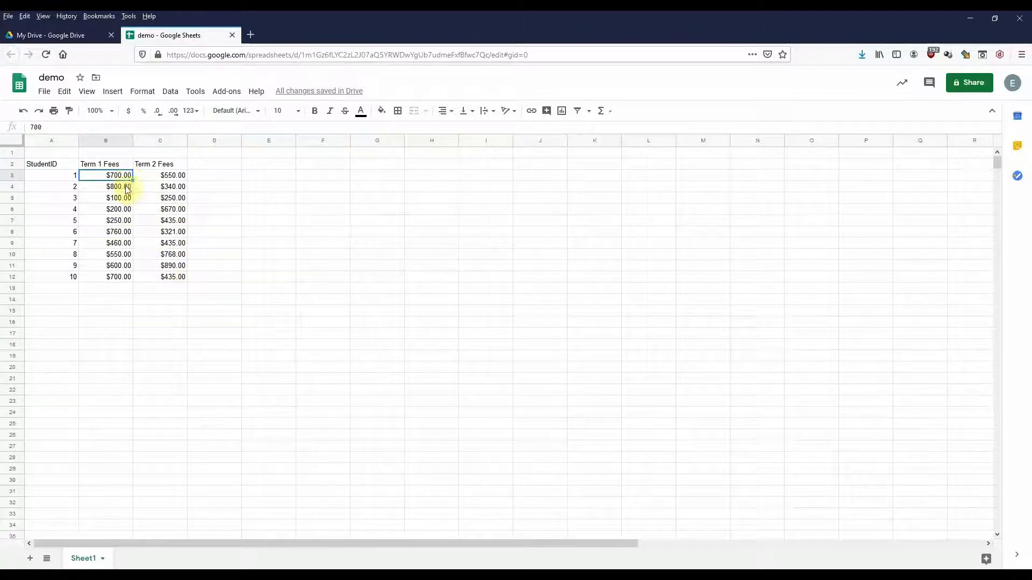
left_click(106, 290)
left_click(78, 128)
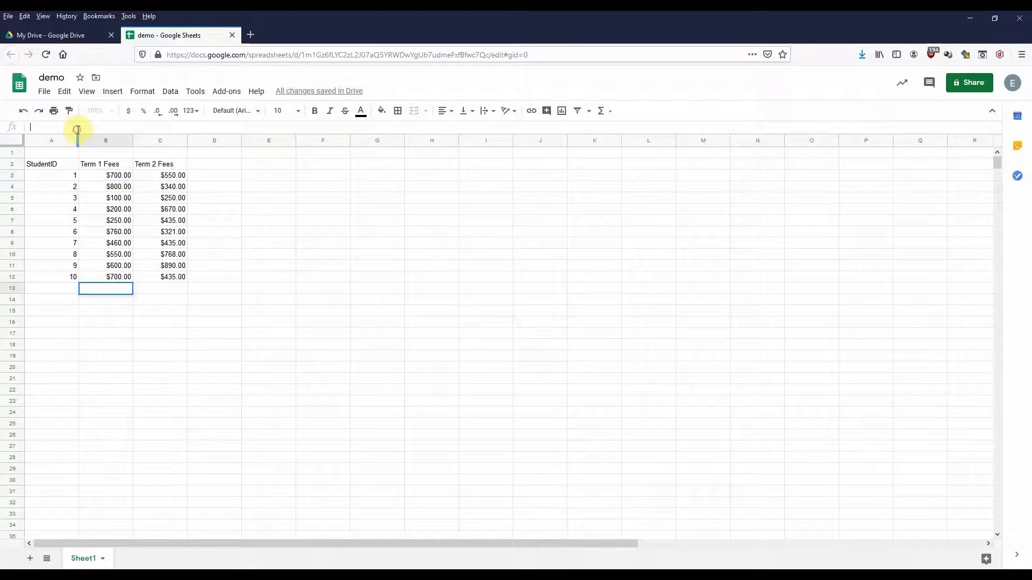
type("=")
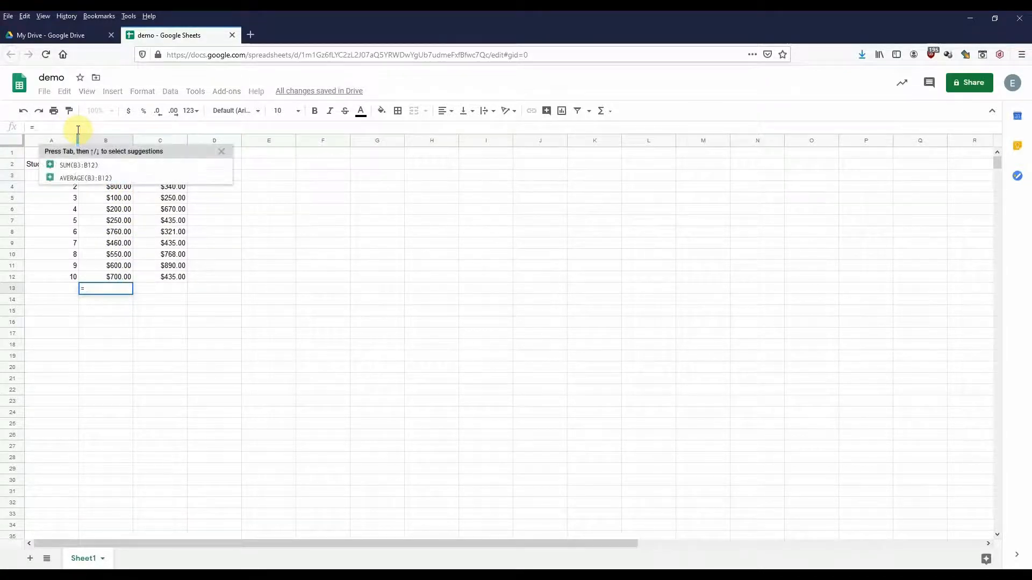
left_click(78, 166)
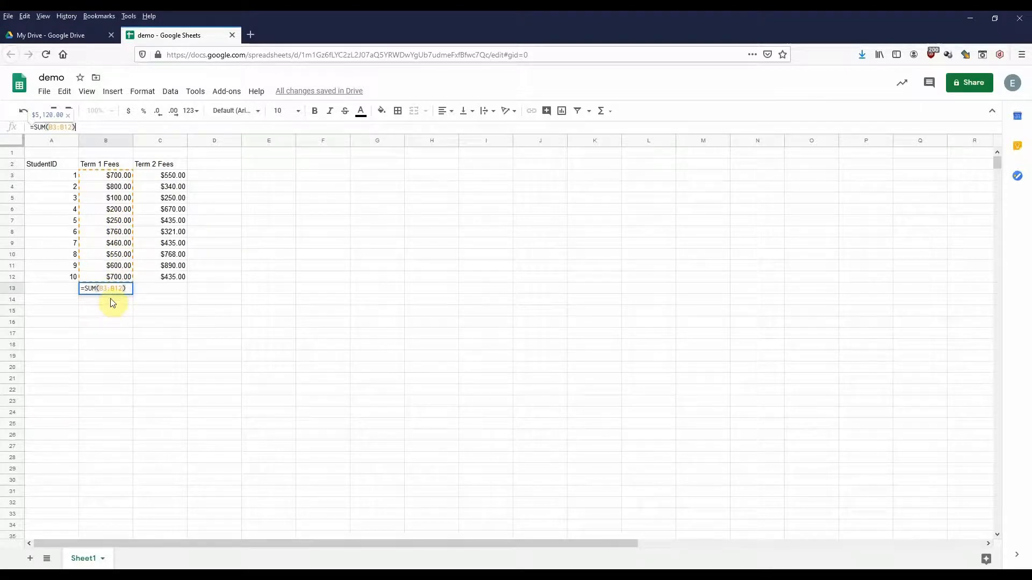
type(")")
key("BackSpace")
key("Return")
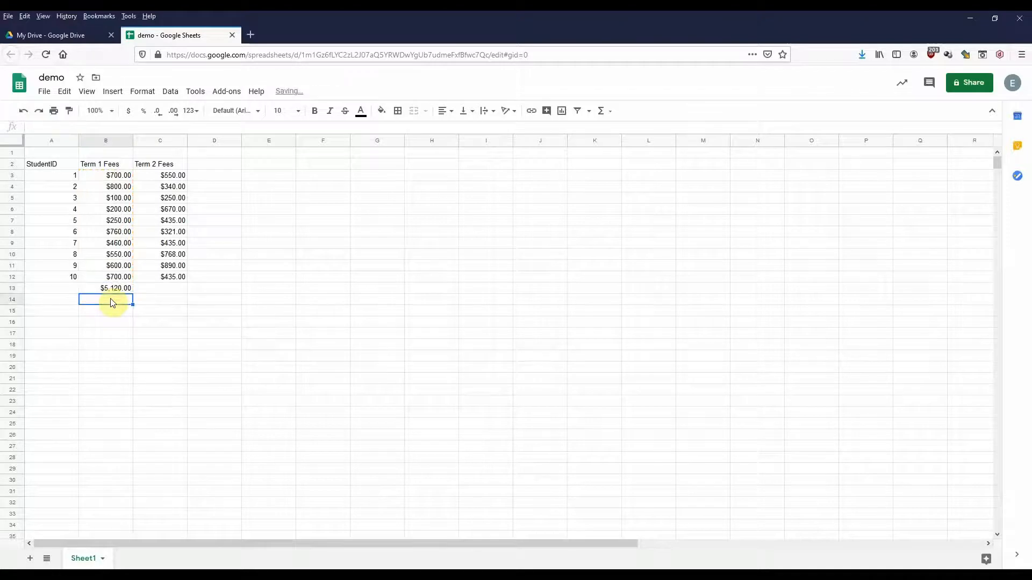
Set the second student's Term 1 fee in B4 to 2000
left_click(118, 177)
left_click(117, 199)
left_click(116, 243)
left_click(114, 266)
left_click(118, 183)
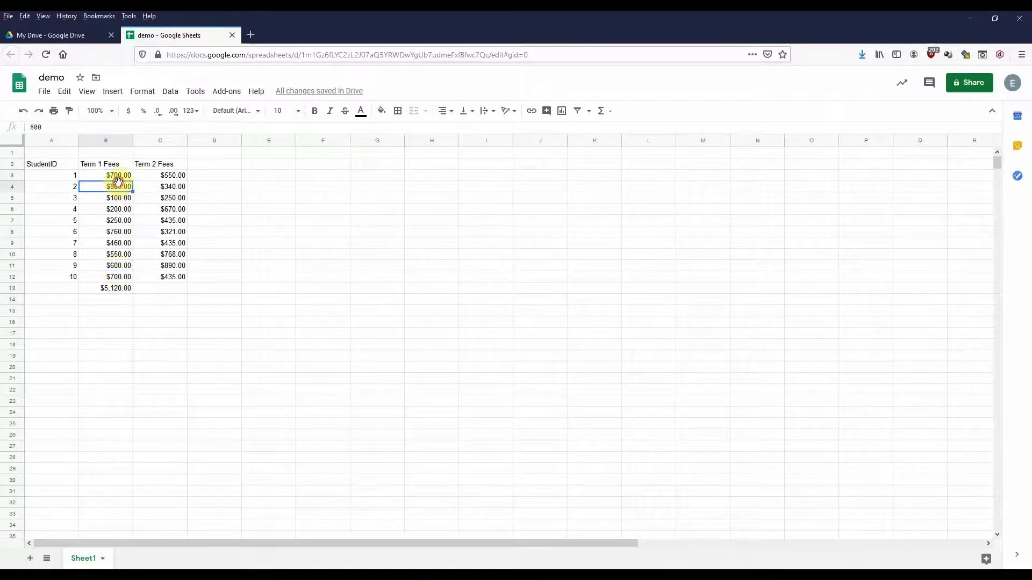
type("2000")
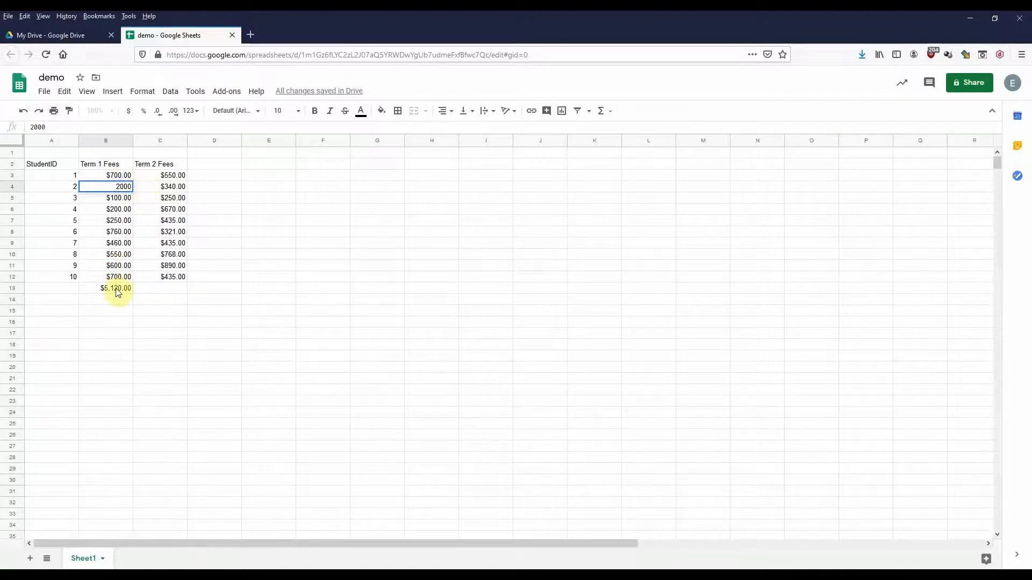
key("Return")
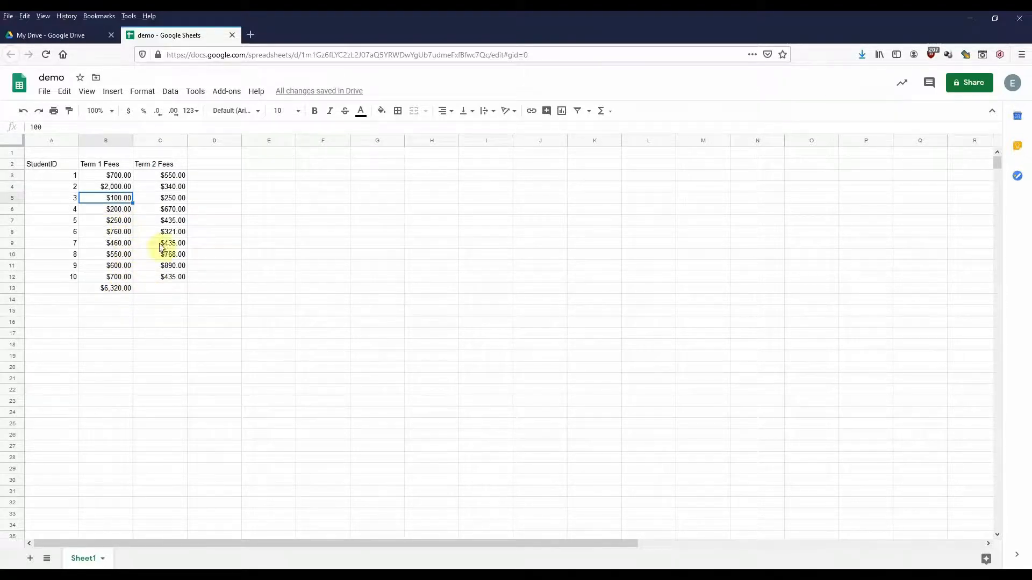
Examine the SUM formula in B13 and the range it references, along with the student ID formulas in column A
left_click(111, 288)
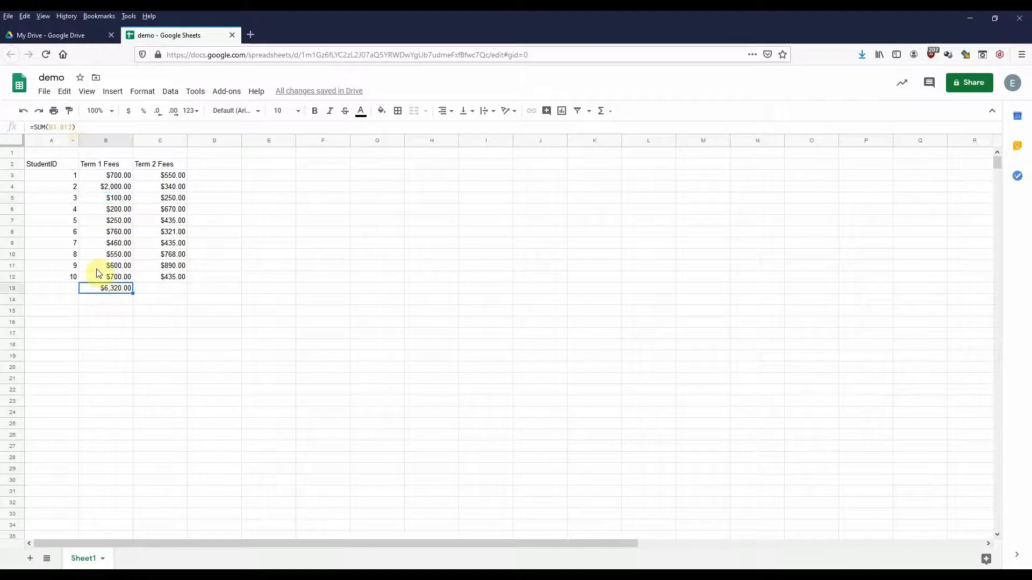
left_click(64, 189)
left_click(63, 179)
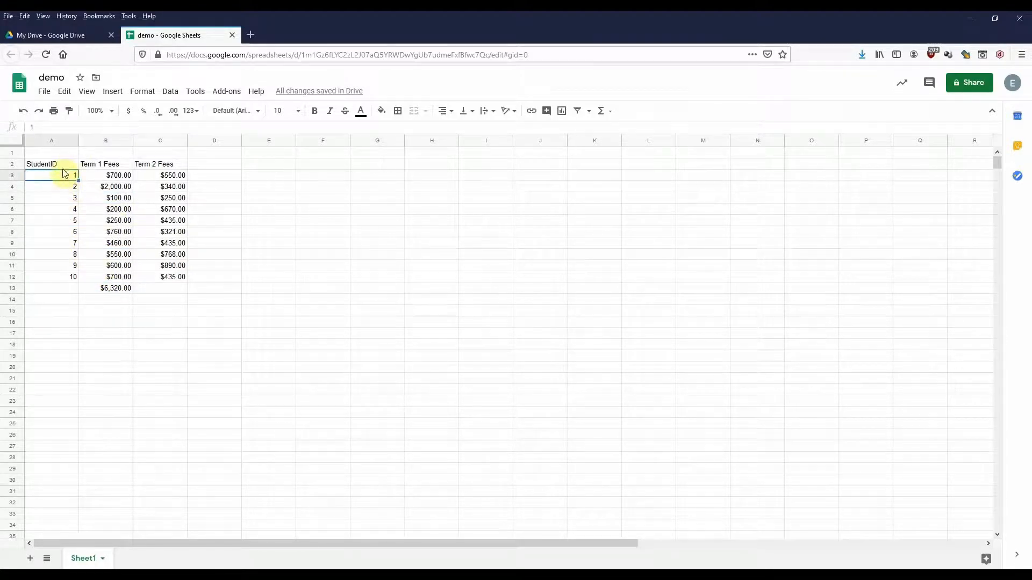
left_click(57, 196)
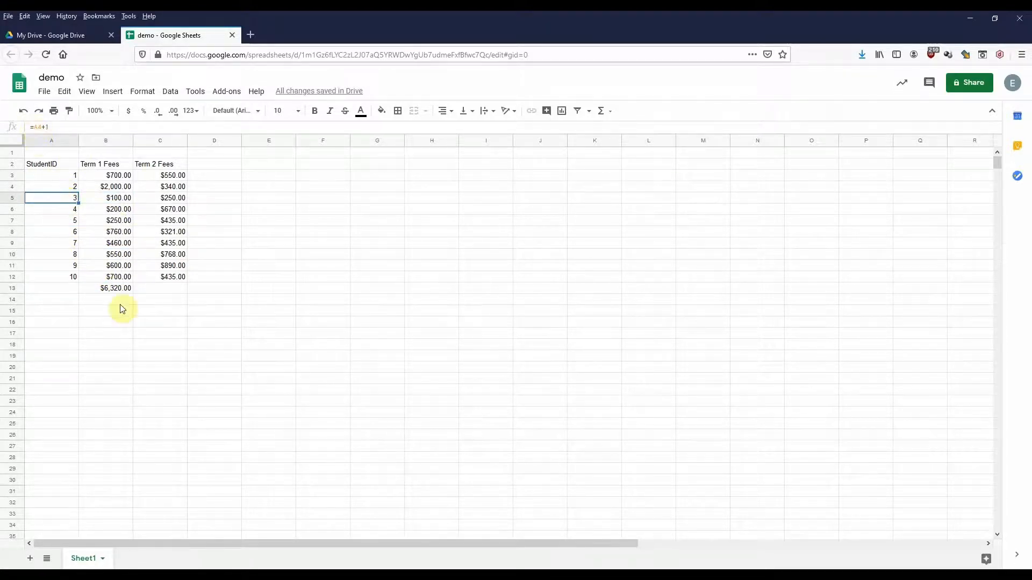
left_click(120, 233)
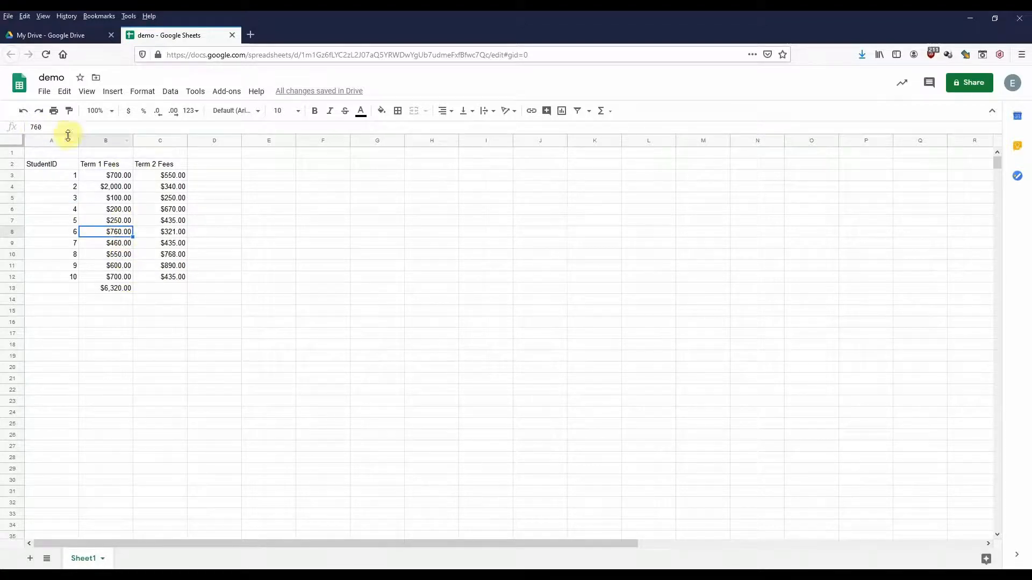
left_click(125, 289)
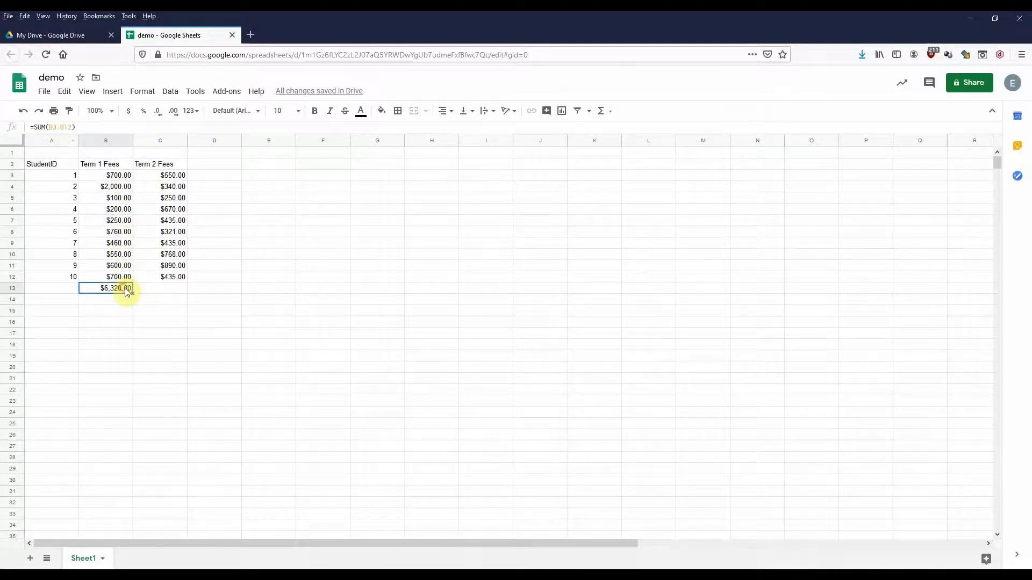
left_click(39, 127)
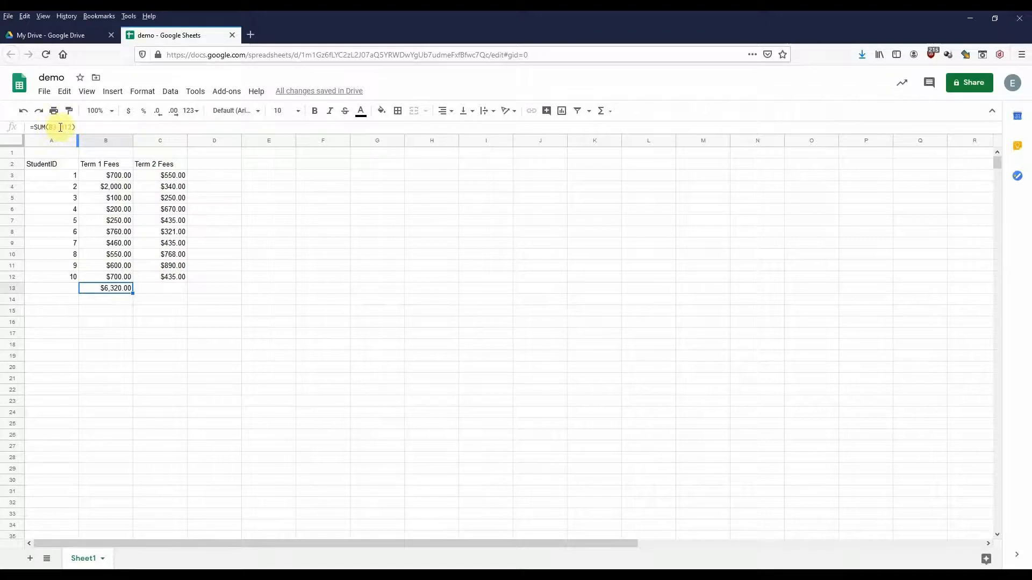
left_click(58, 127)
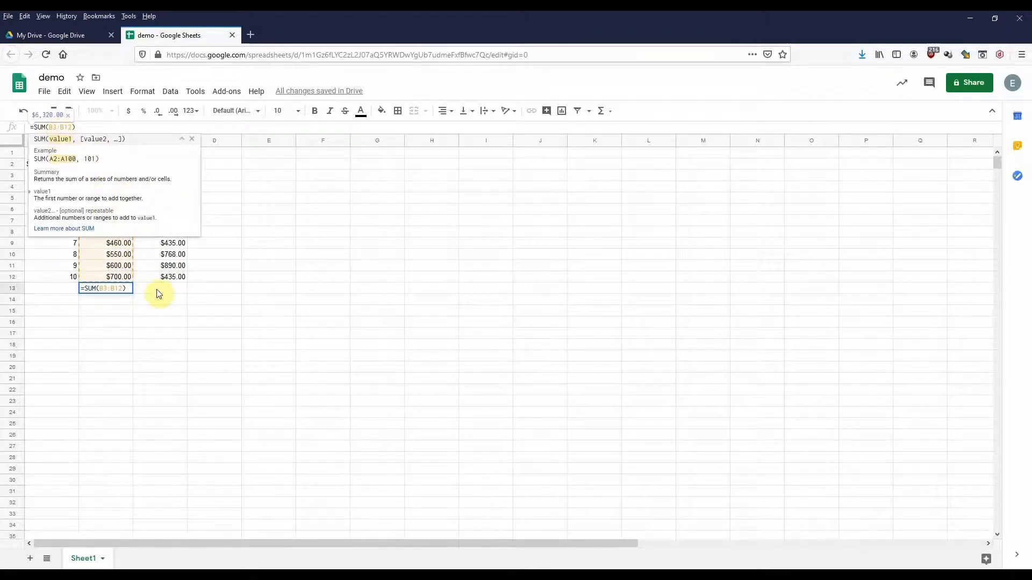
left_click(181, 138)
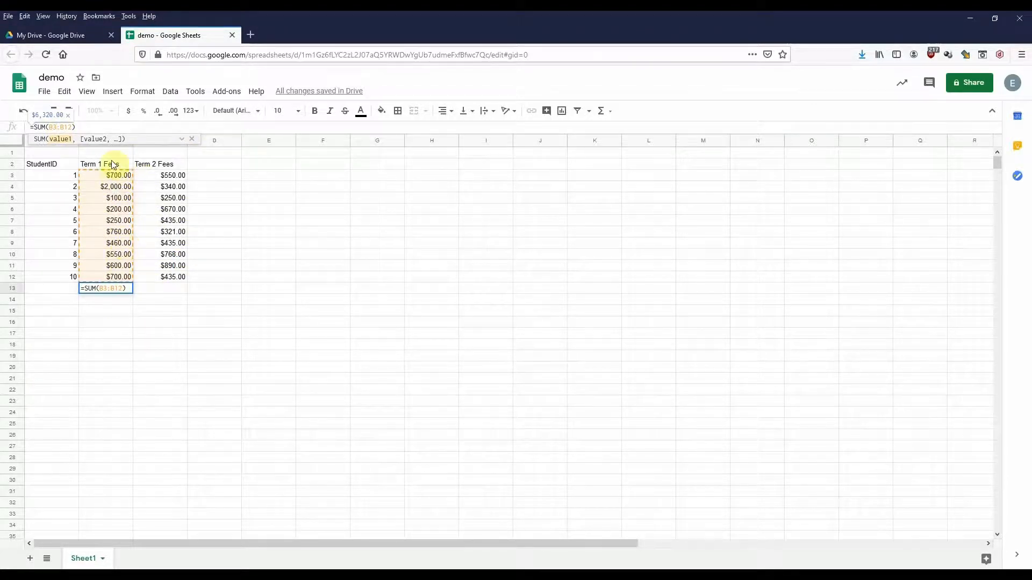
left_click(210, 231)
left_click(185, 278)
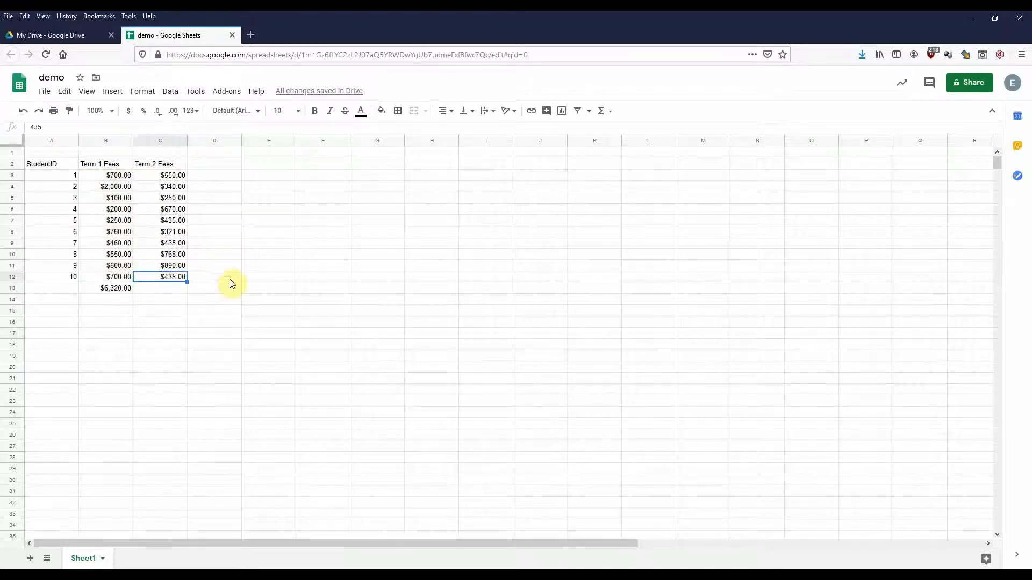
left_click(184, 290)
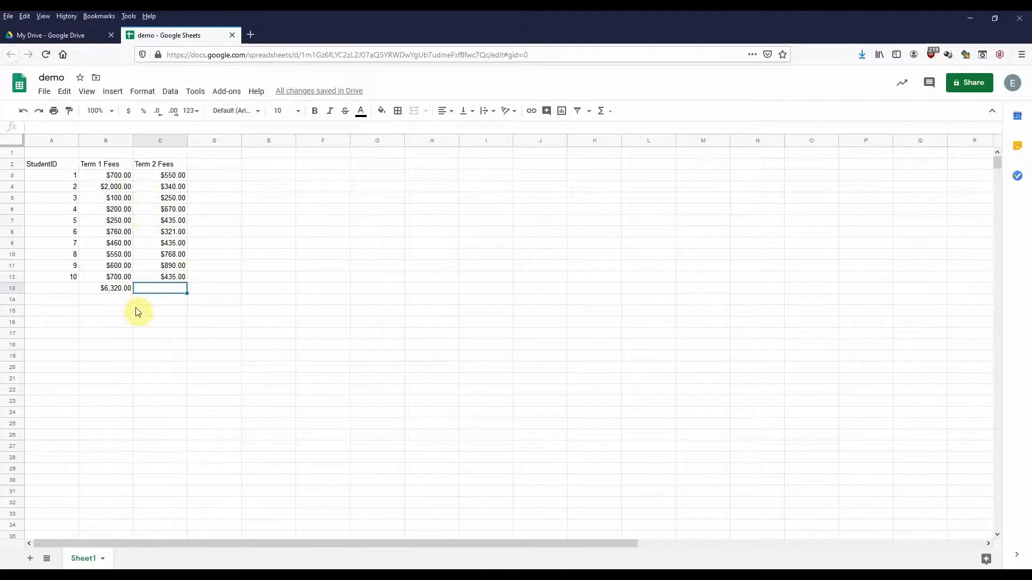
left_click(73, 301)
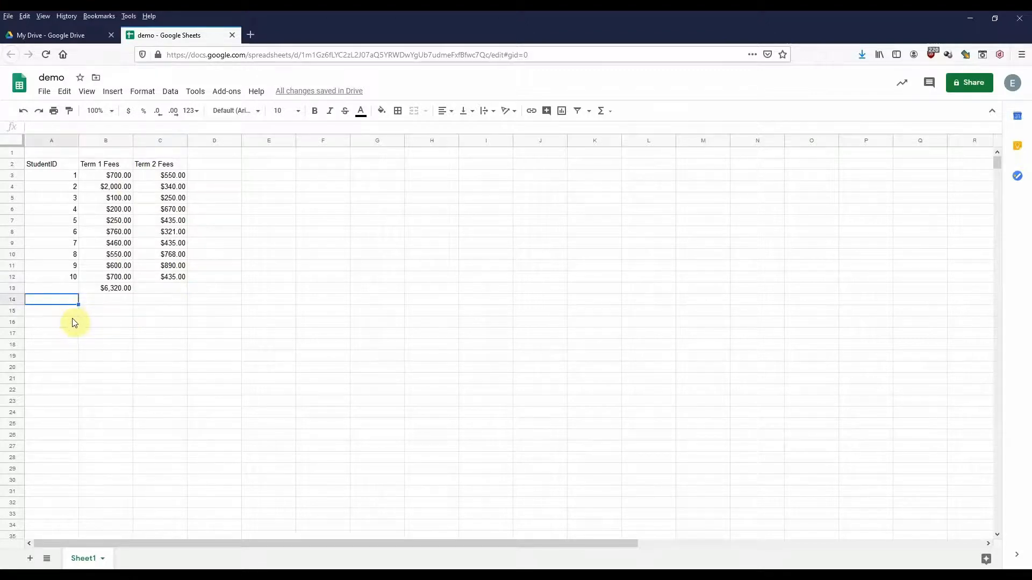
left_click(75, 322)
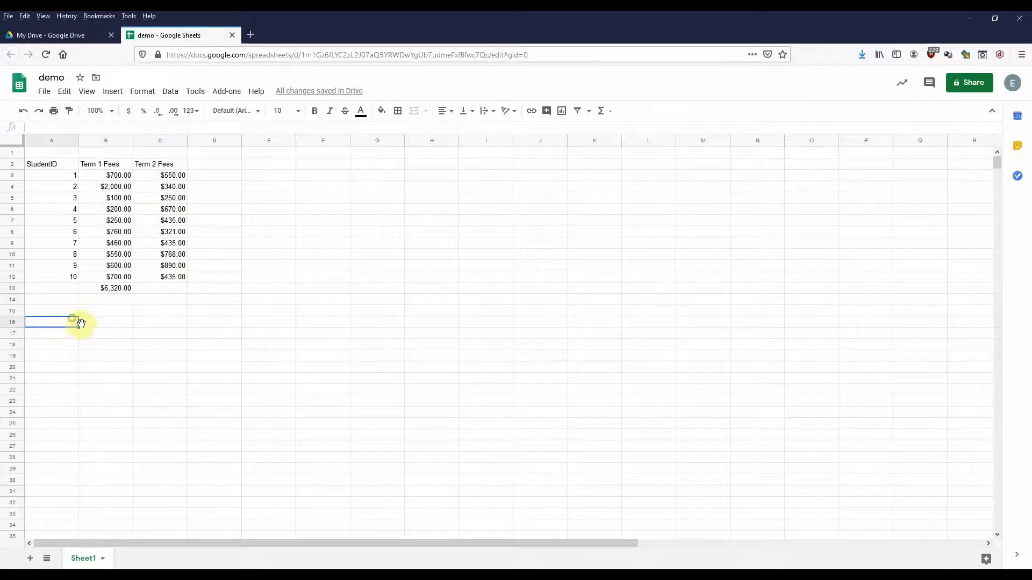
left_click(320, 172)
left_click(68, 176)
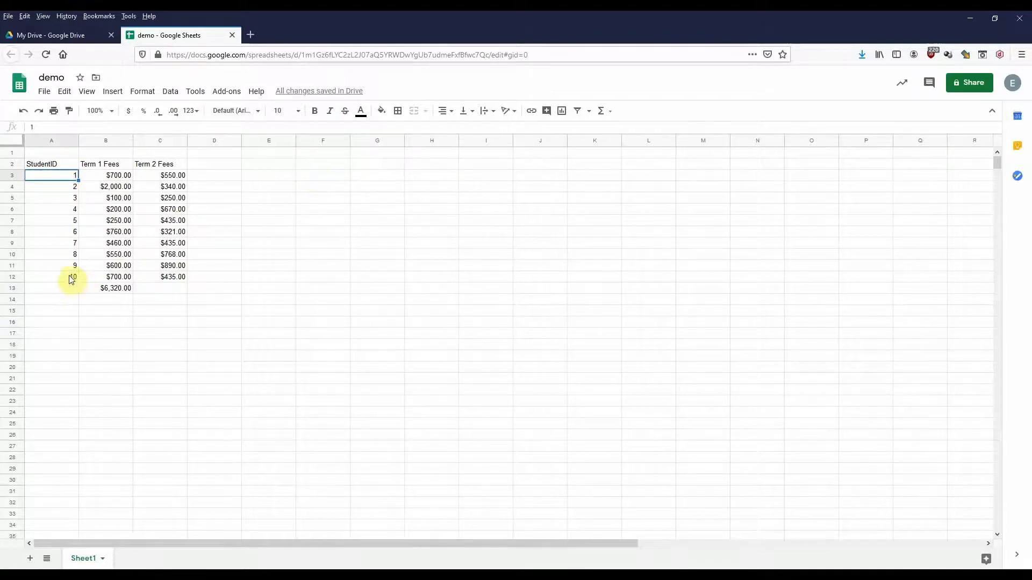
Enter the numbers 1, 2, 3 and 4 in cells F4 to F7
left_click(305, 188)
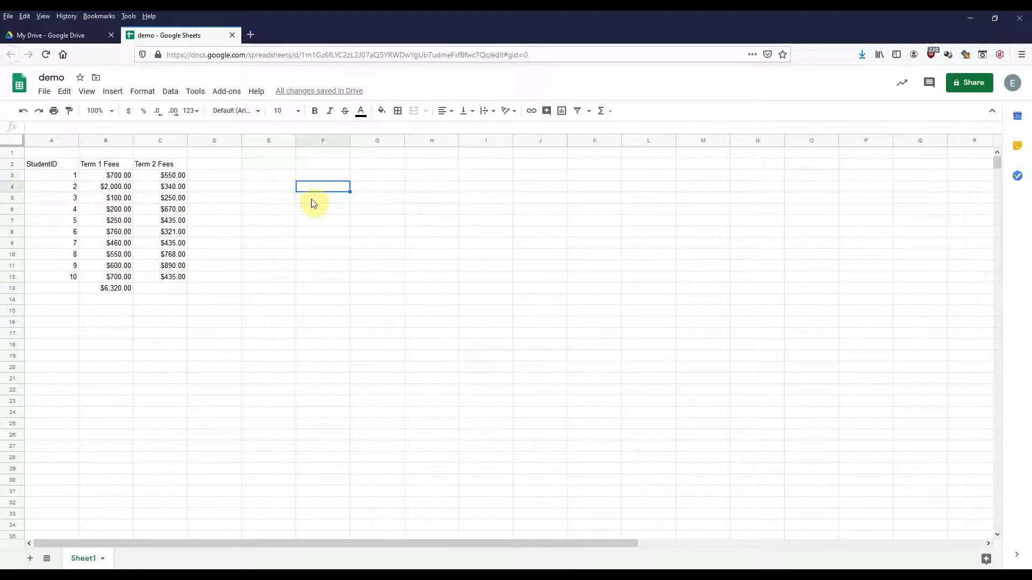
type("1")
left_click(317, 210)
type("2")
left_click(355, 188)
left_click(345, 197)
type("2")
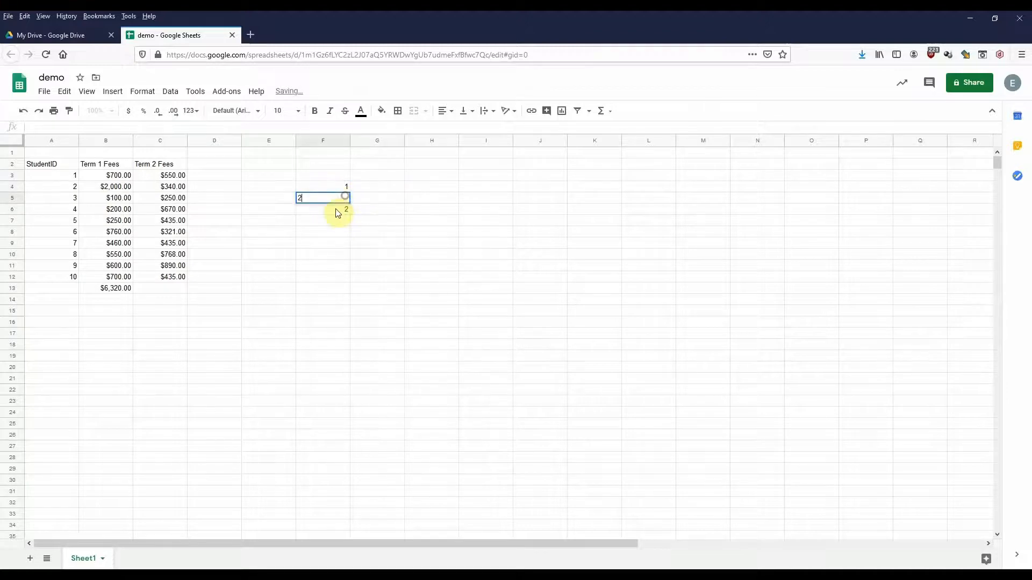
left_click(334, 209)
type("3")
left_click(338, 221)
type("4")
left_click(338, 234)
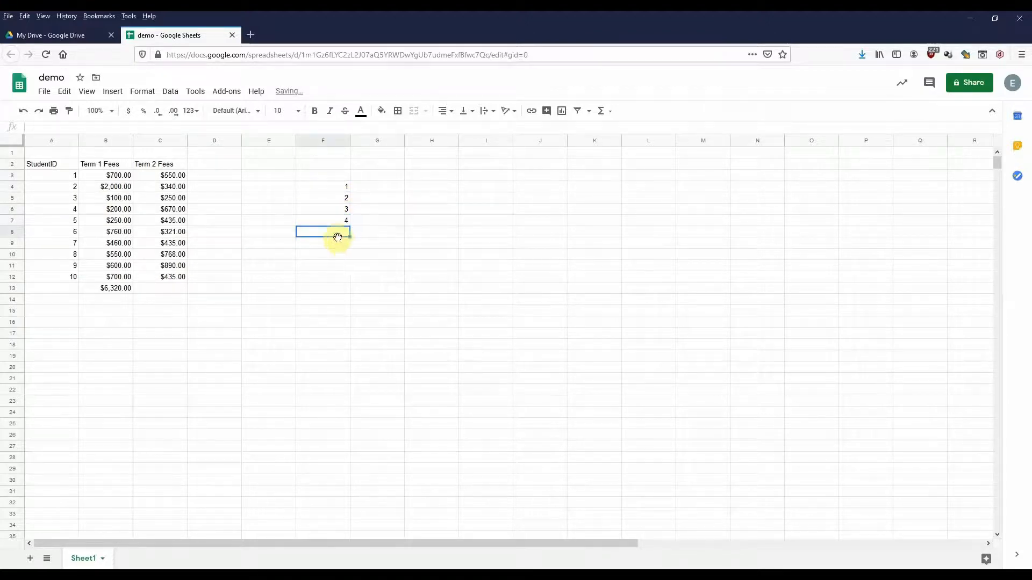
Enter 5 in F8 and the numbers 34, 343, 43, 53 and 34 in cells G4 to G8
type("5")
left_click(365, 233)
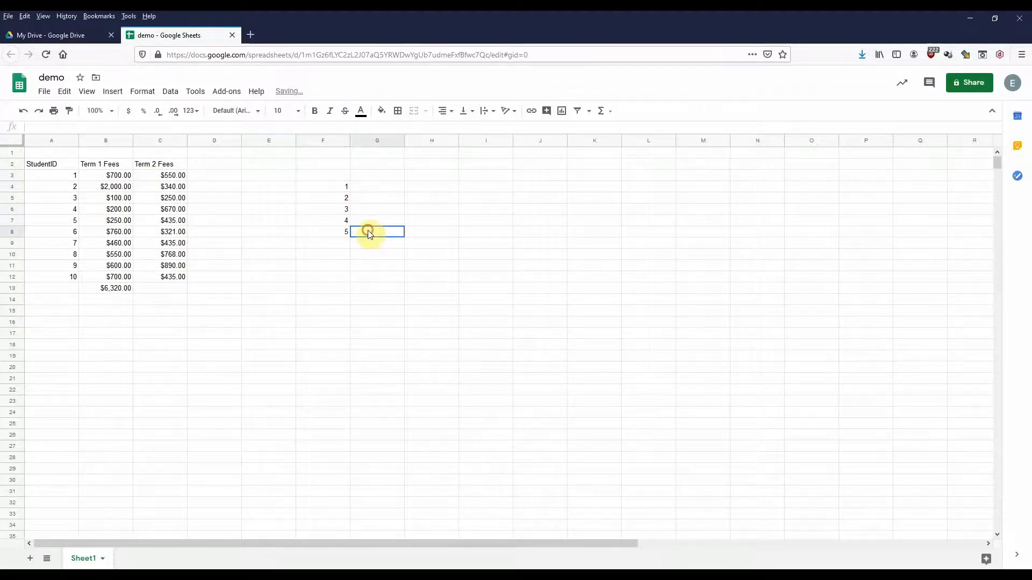
left_click(387, 188)
type("34")
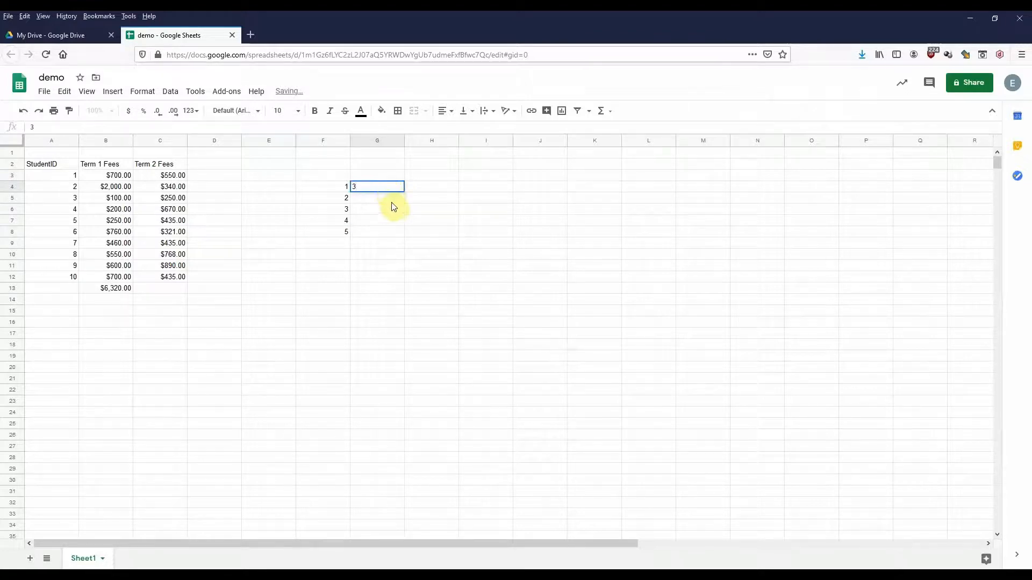
left_click(393, 208)
type("43")
left_click(396, 203)
type("343")
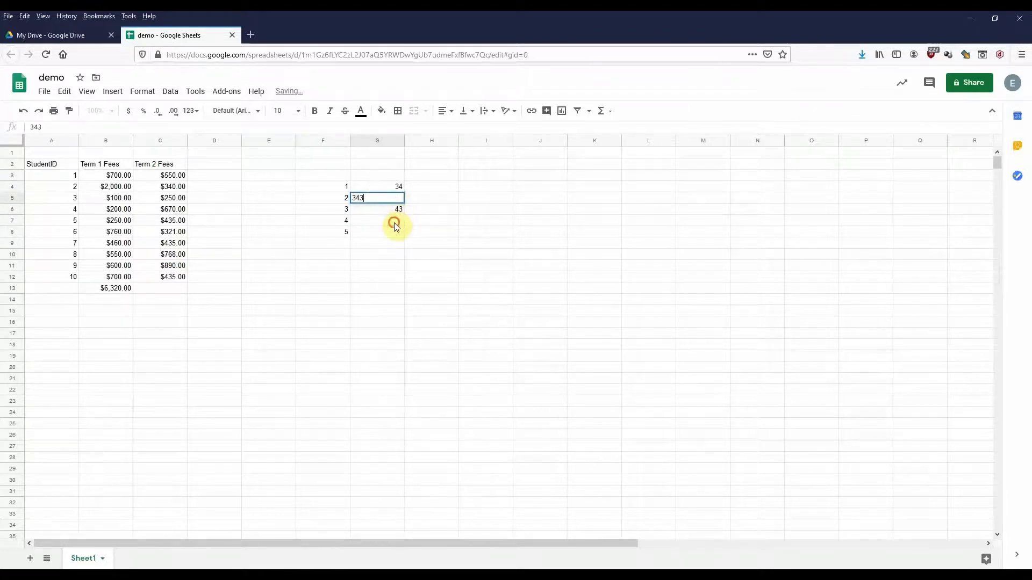
left_click(395, 222)
type("53")
left_click(396, 237)
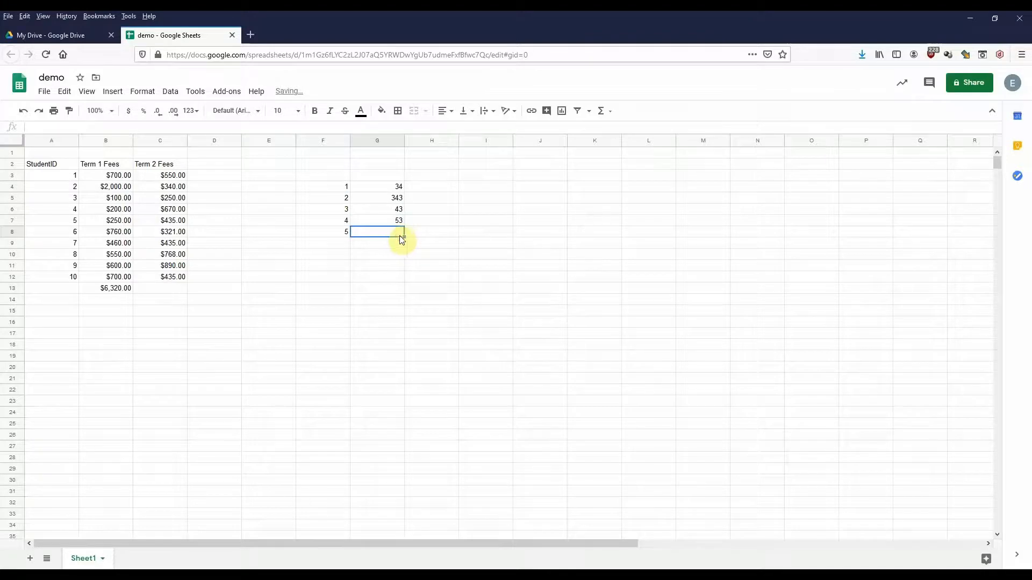
type("34")
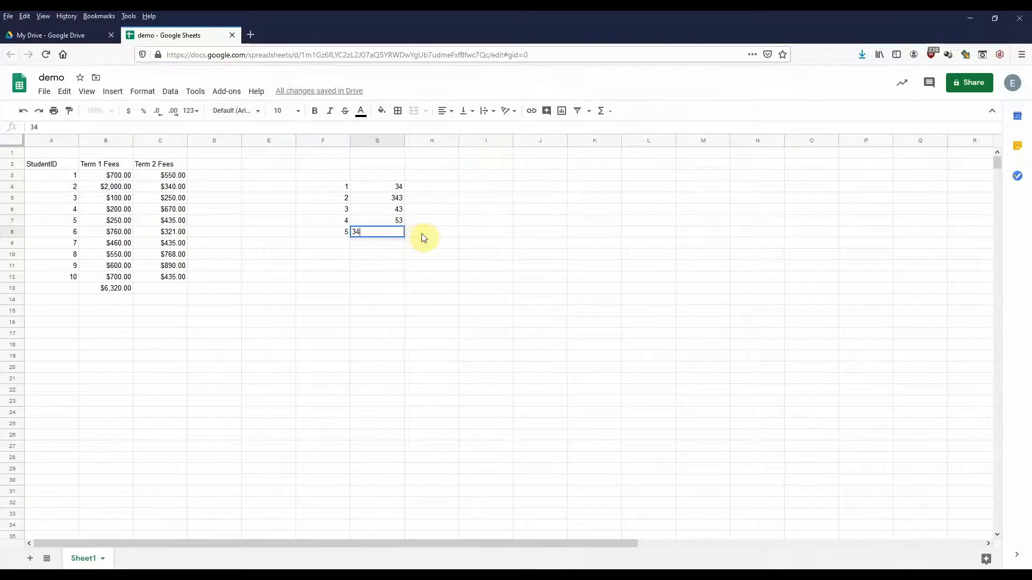
left_click(427, 236)
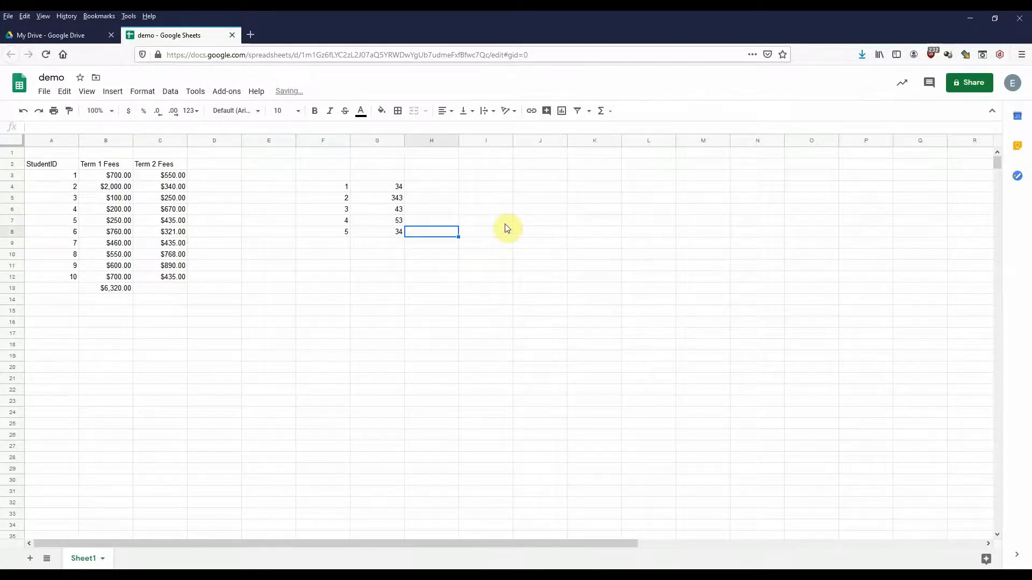
Enter the value 100 in cell J3, apart from the number block in F4 to G8
left_click(353, 197)
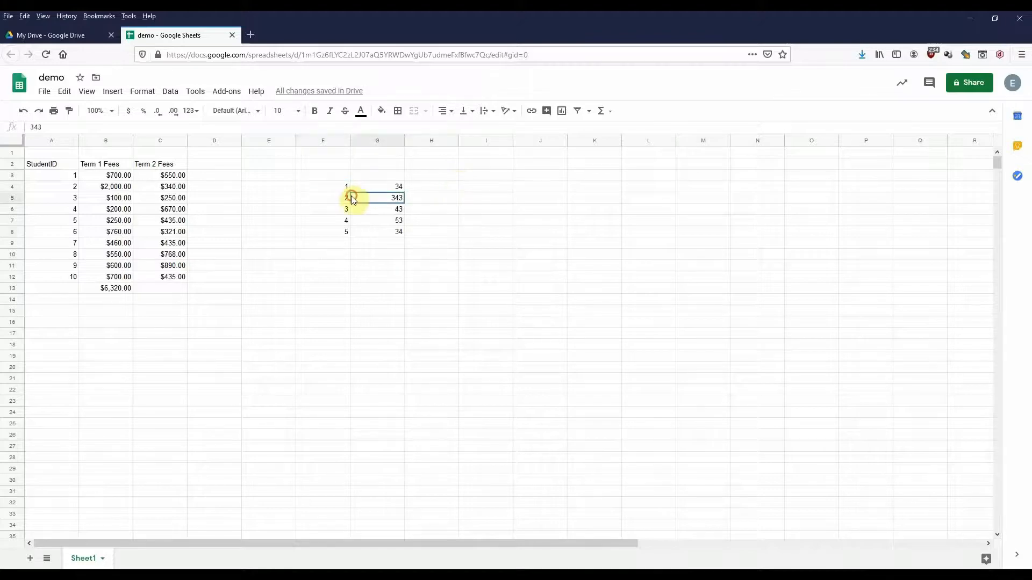
left_click_drag(333, 189, 387, 232)
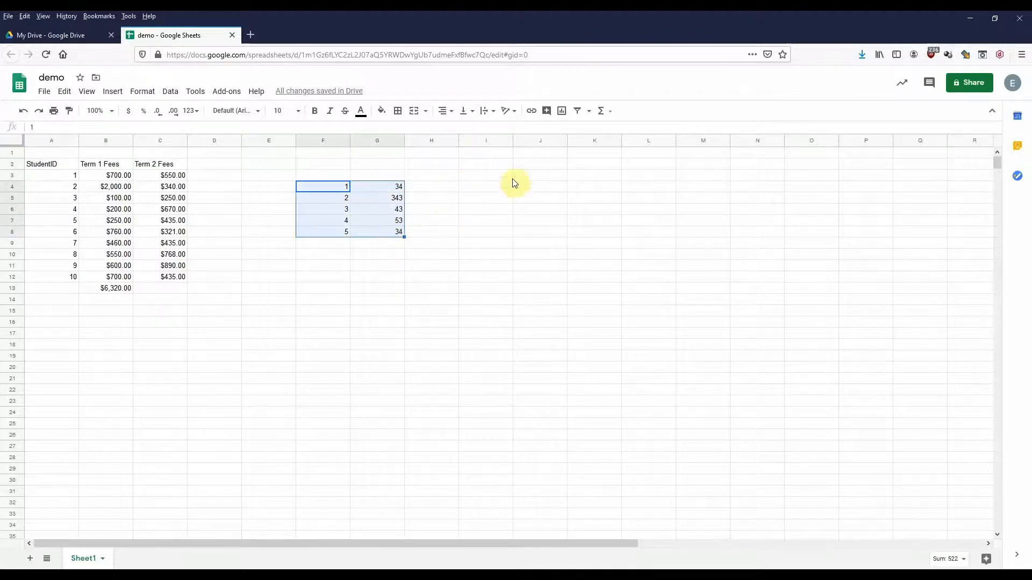
left_click(530, 171)
type("100")
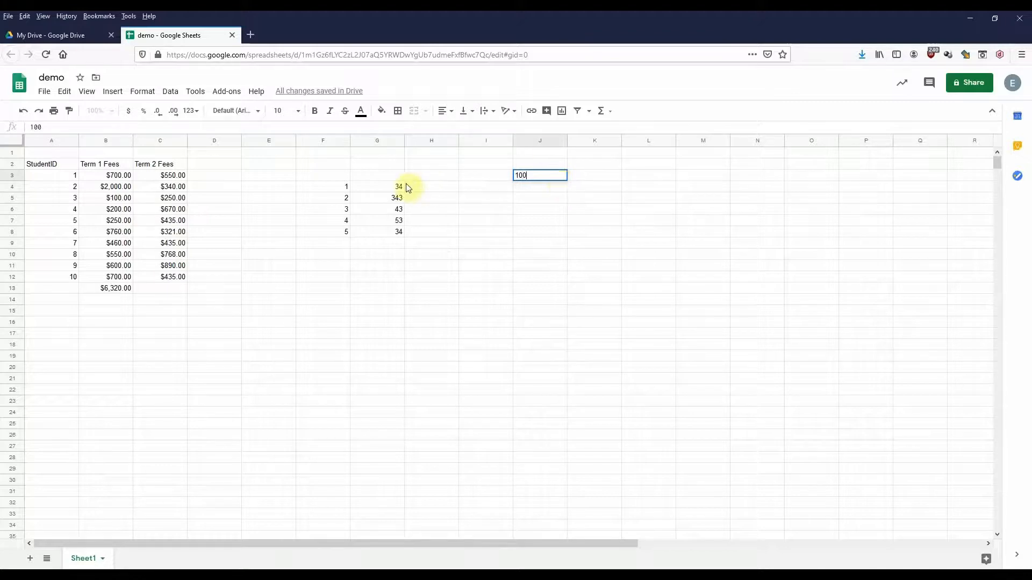
left_click(342, 188)
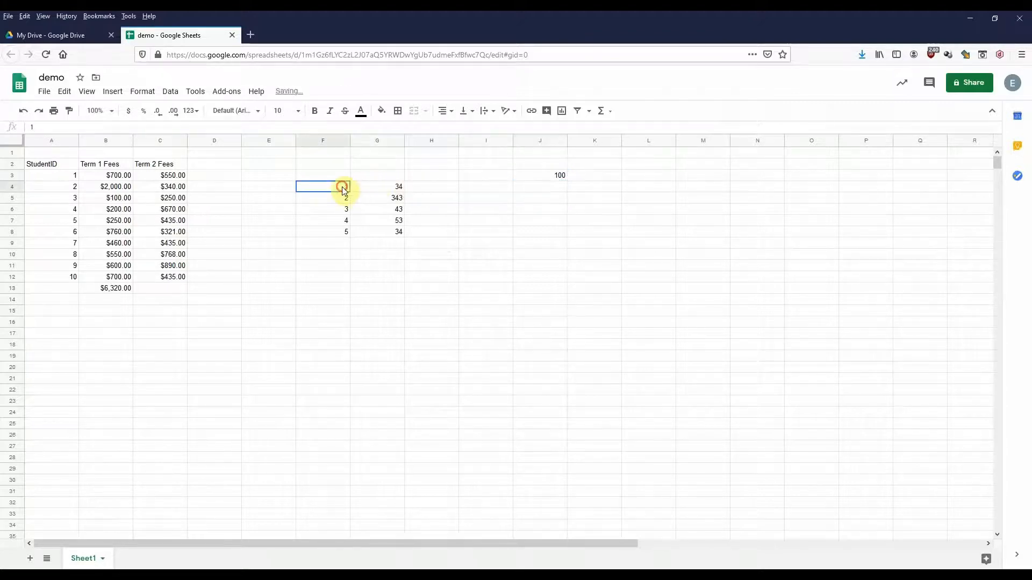
Examine the numbers in column F from F4 to F7 one by one against the single value in J3
left_click(556, 175)
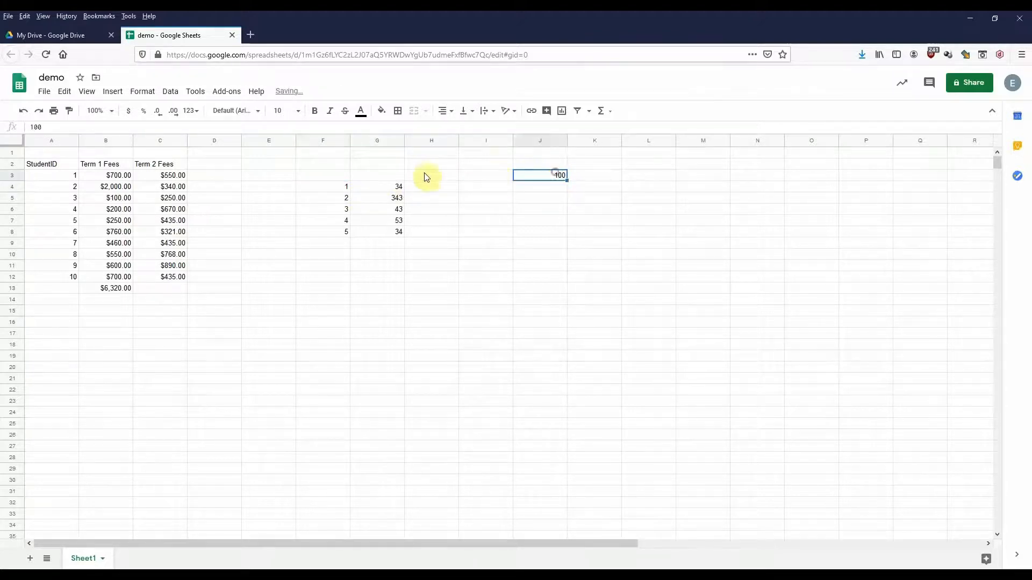
left_click(388, 186)
left_click(536, 174)
left_click(398, 187)
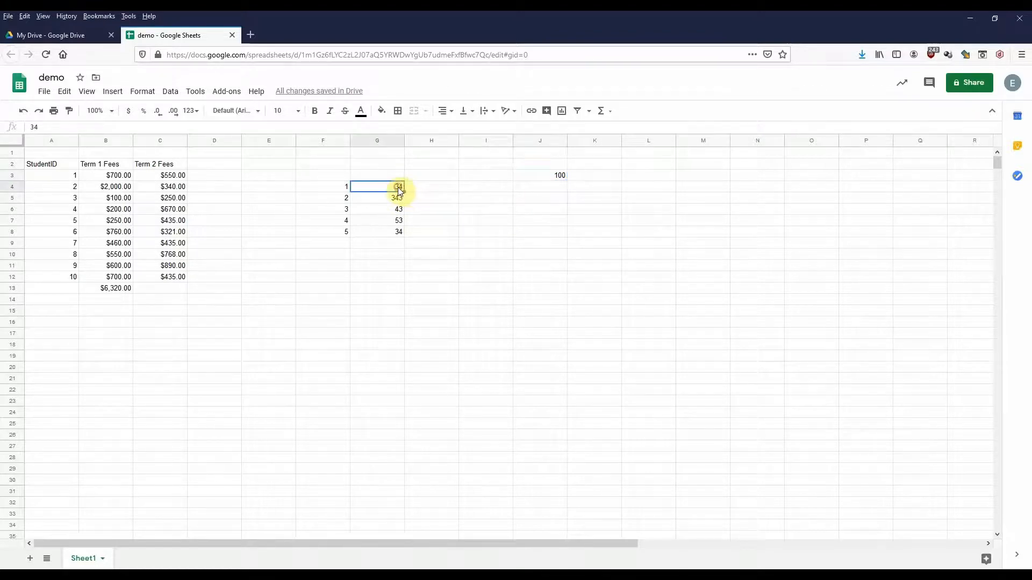
left_click(344, 190)
left_click(431, 181)
left_click(433, 188)
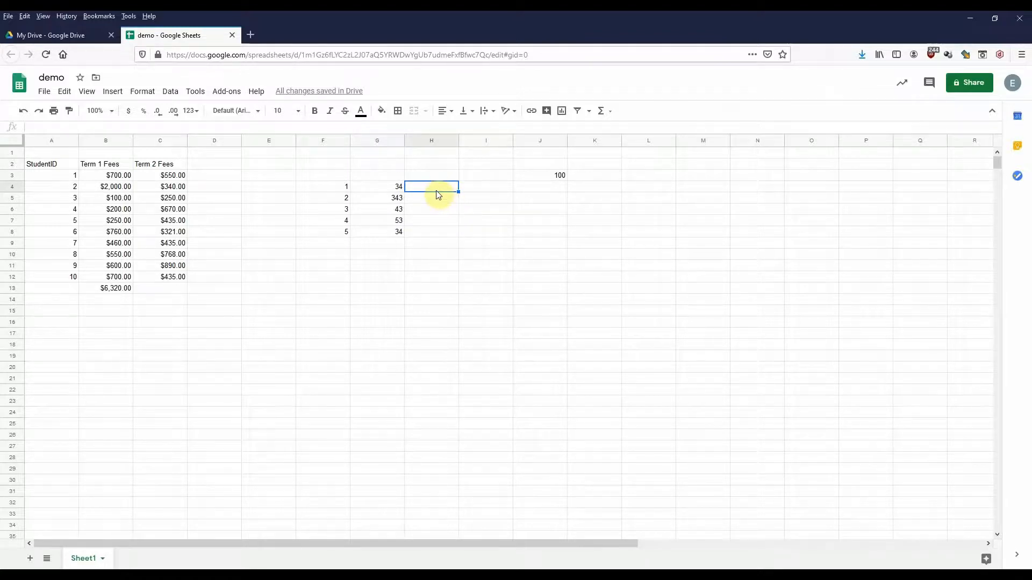
left_click(341, 188)
left_click(559, 177)
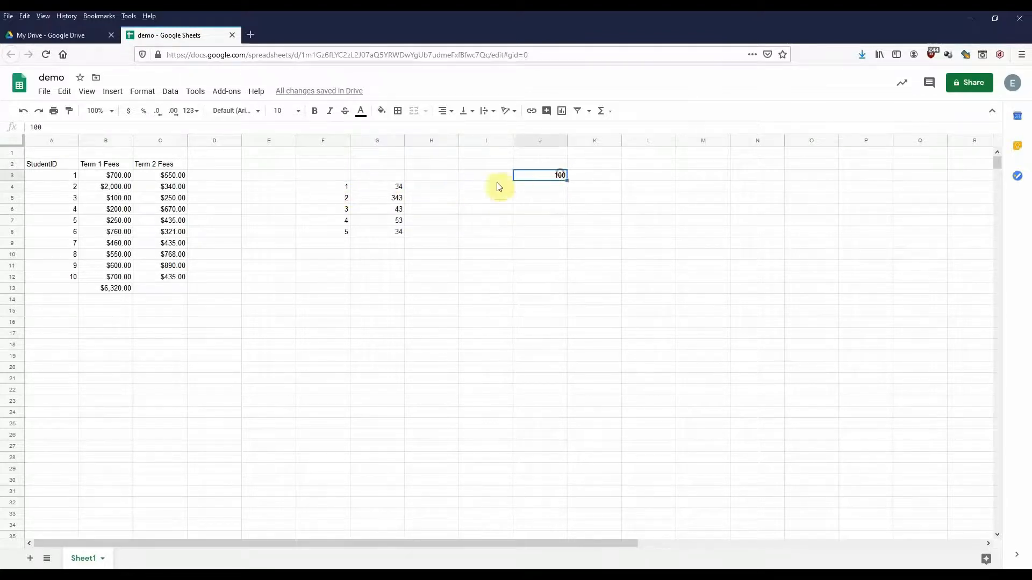
left_click(342, 199)
left_click(532, 177)
left_click(332, 213)
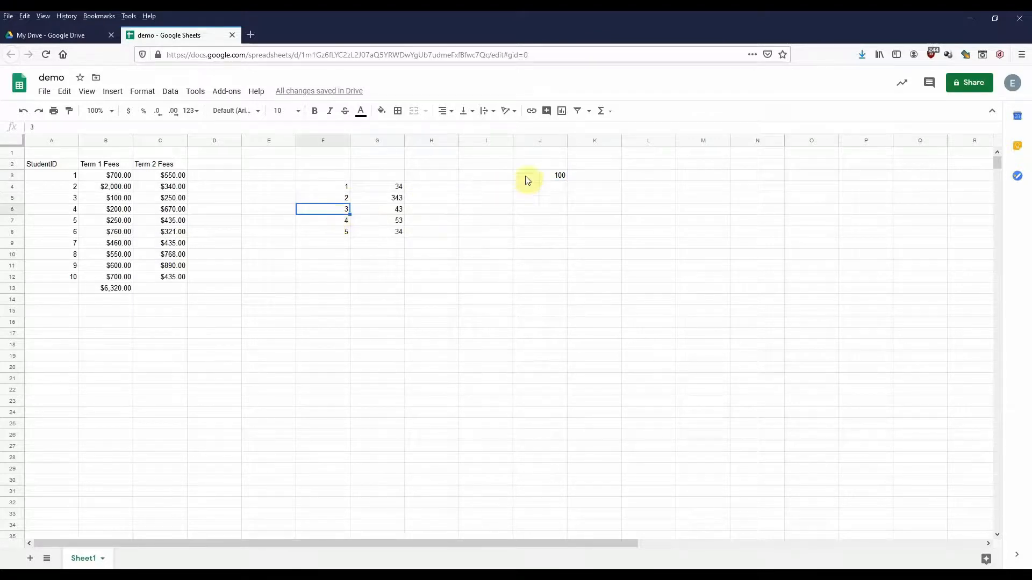
left_click(527, 178)
left_click(344, 220)
left_click(548, 177)
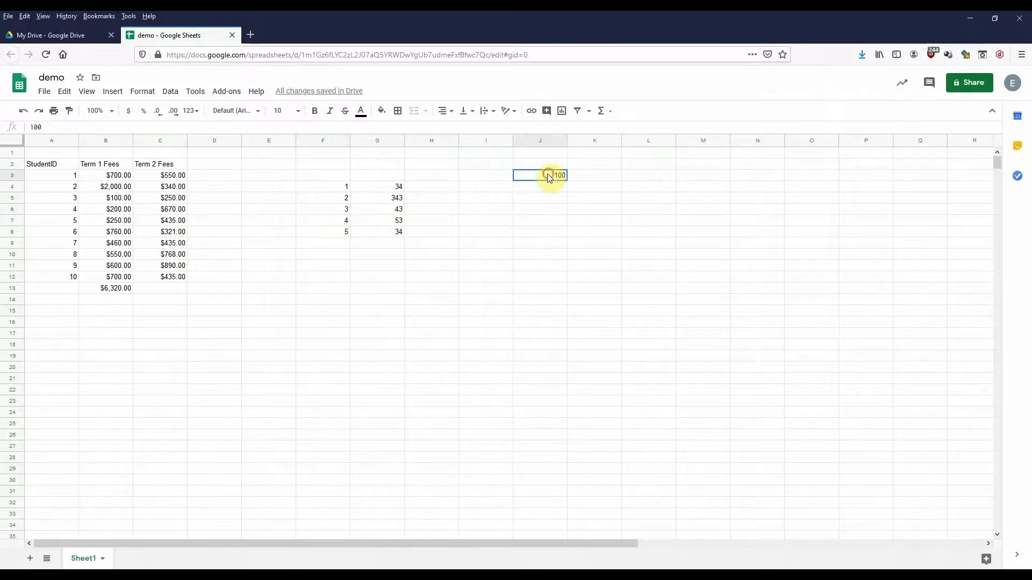
Multiply F4 by J3 in cell H4 with the formula =F4*J3 and fill it down to H8
left_click(442, 188)
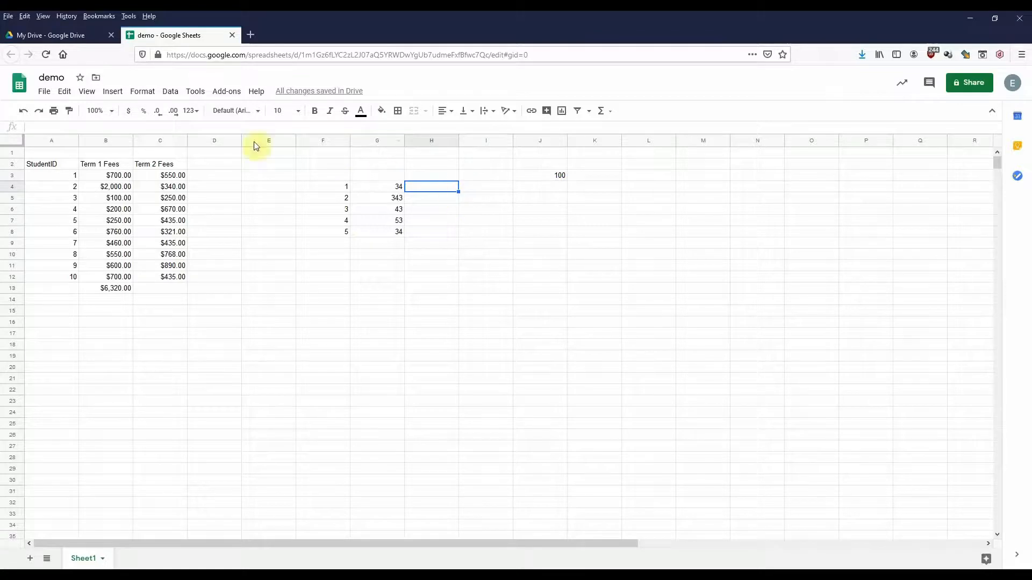
left_click(152, 128)
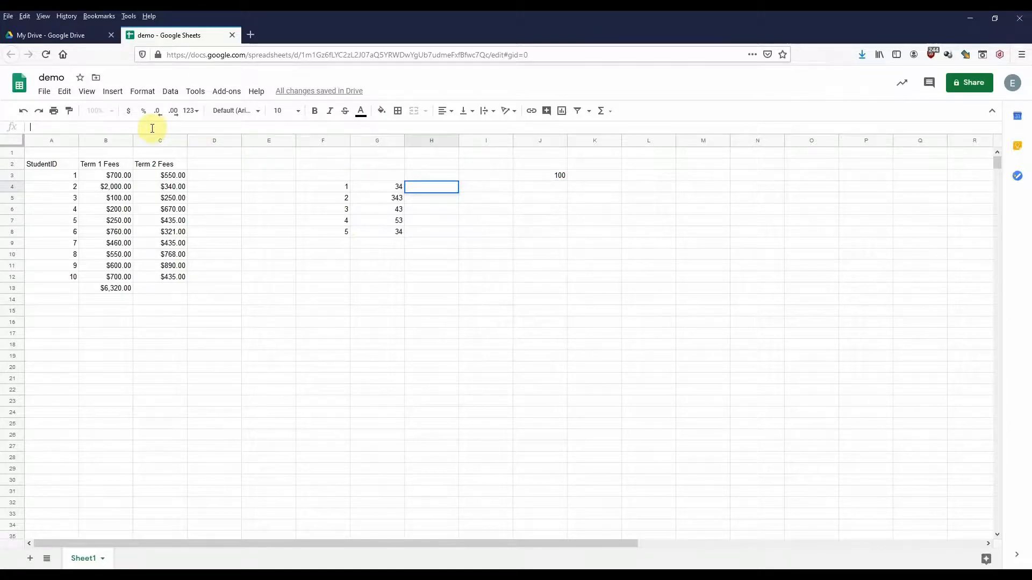
type("=")
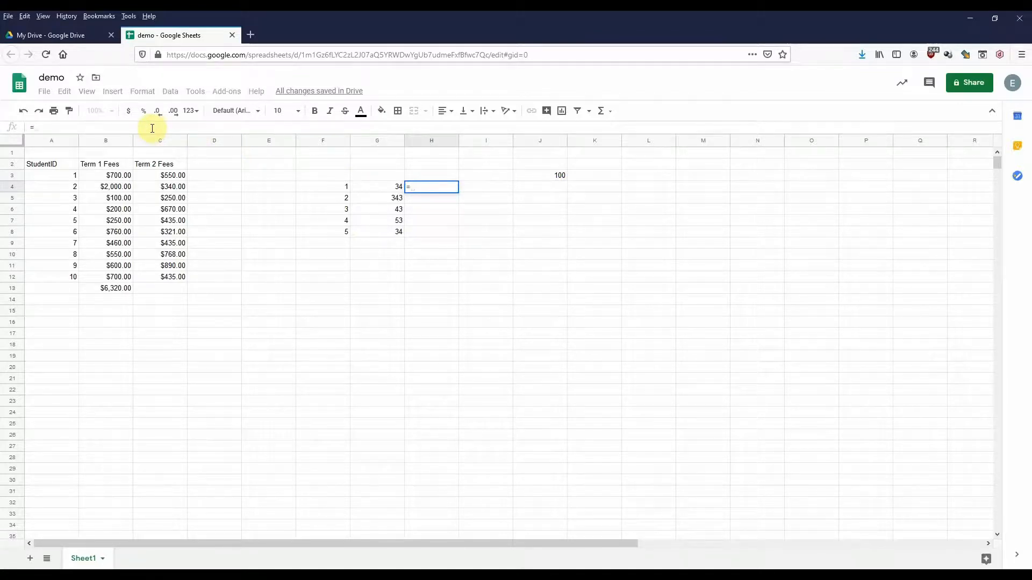
left_click(336, 187)
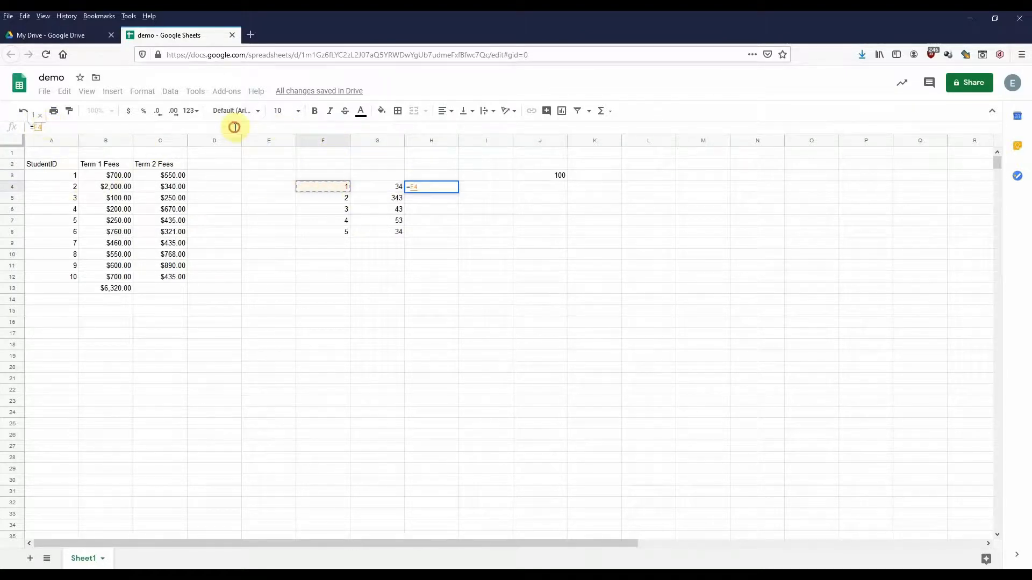
type("*")
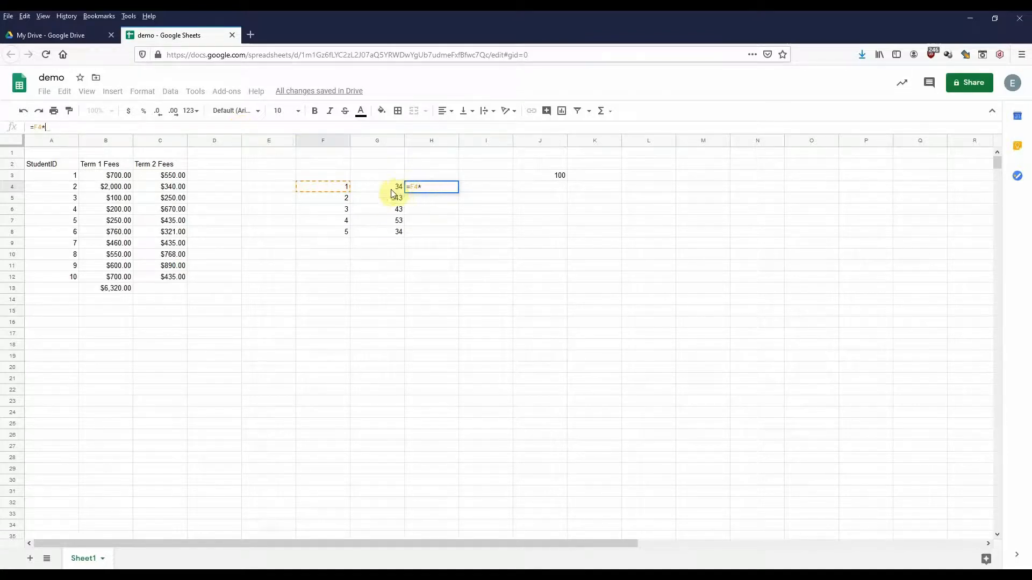
left_click(555, 181)
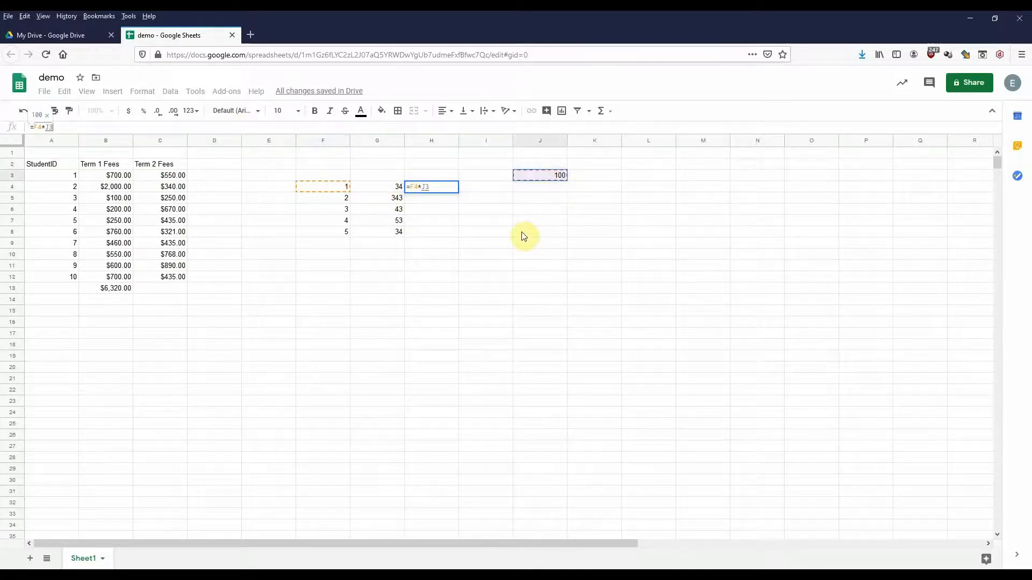
key("Return")
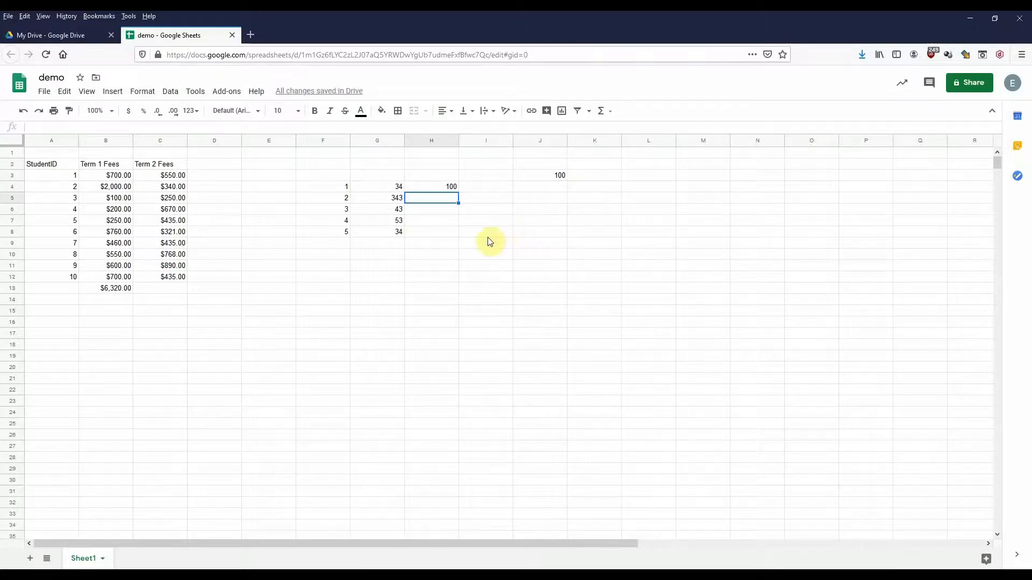
left_click(453, 188)
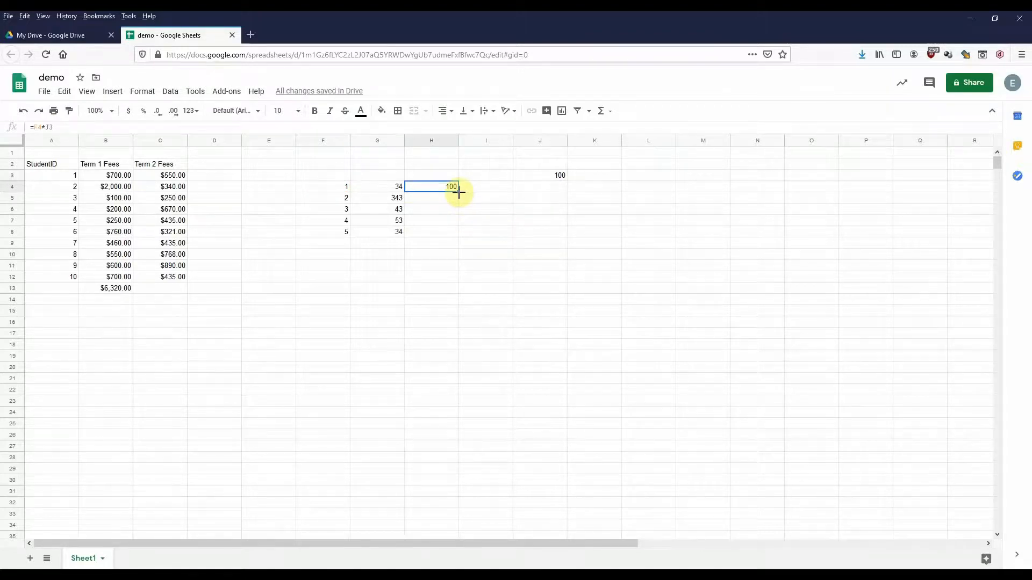
left_click_drag(459, 192, 461, 229)
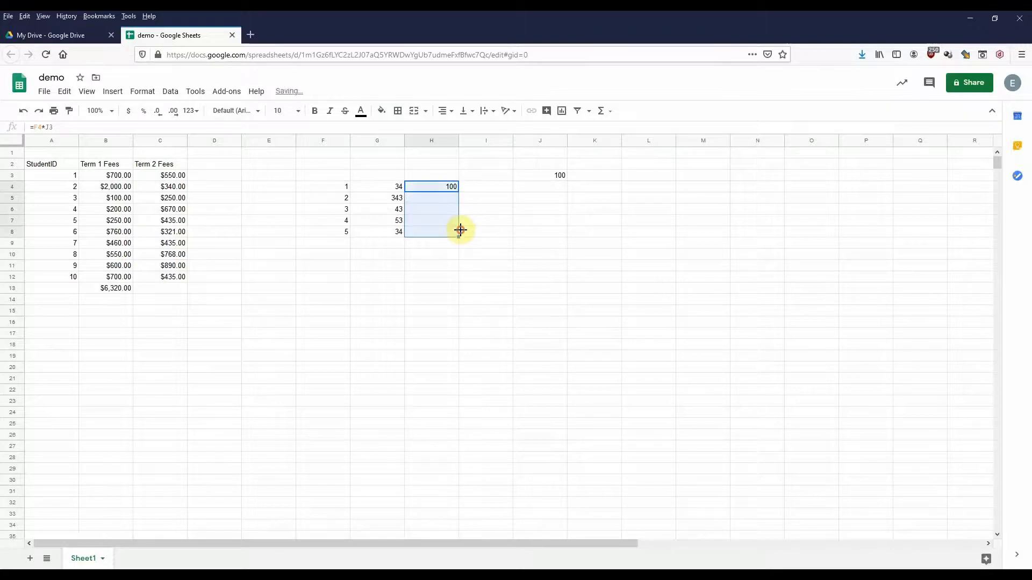
Examine the filled formulas in H5 to H8 to see how their cell references shift per row
left_click(453, 198)
left_click(449, 210)
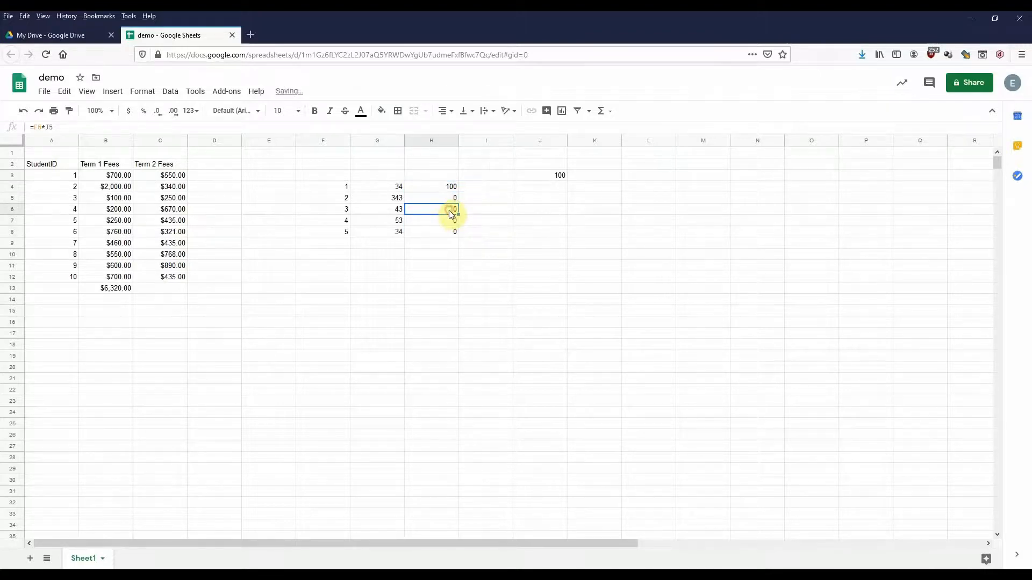
left_click(453, 222)
left_click(454, 232)
left_click(453, 221)
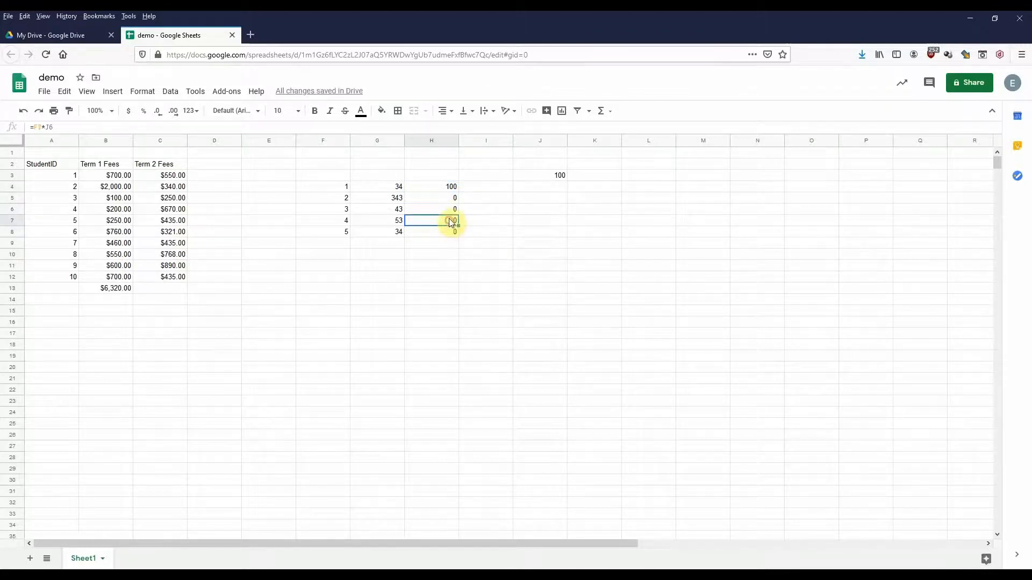
left_click(450, 210)
left_click(453, 198)
left_click(451, 209)
left_click(451, 221)
left_click(450, 232)
left_click(452, 221)
left_click(449, 200)
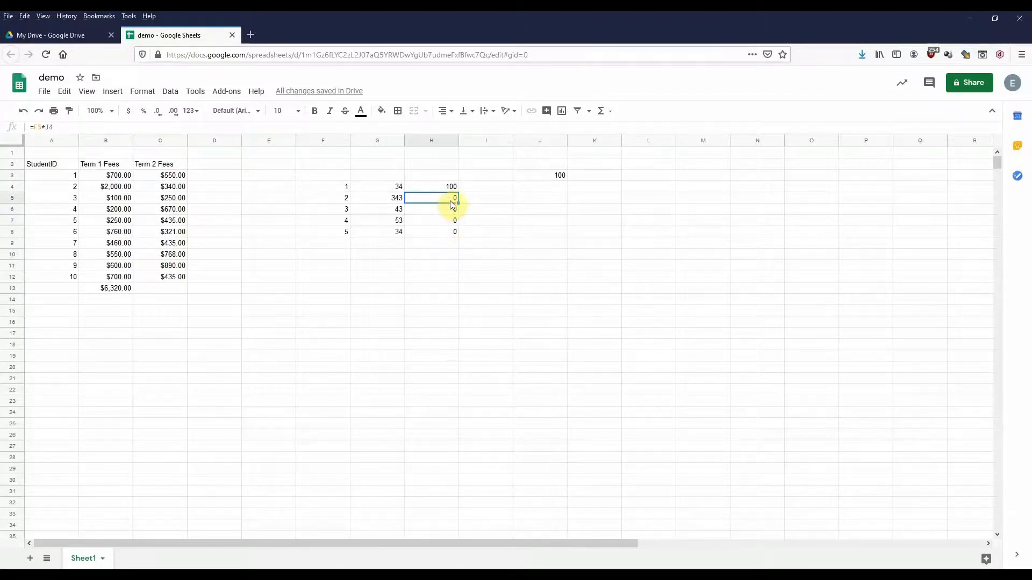
Examine the student ID formulas in A3 to A7 and the cell that the formula in A7 references
left_click(71, 177)
left_click(72, 187)
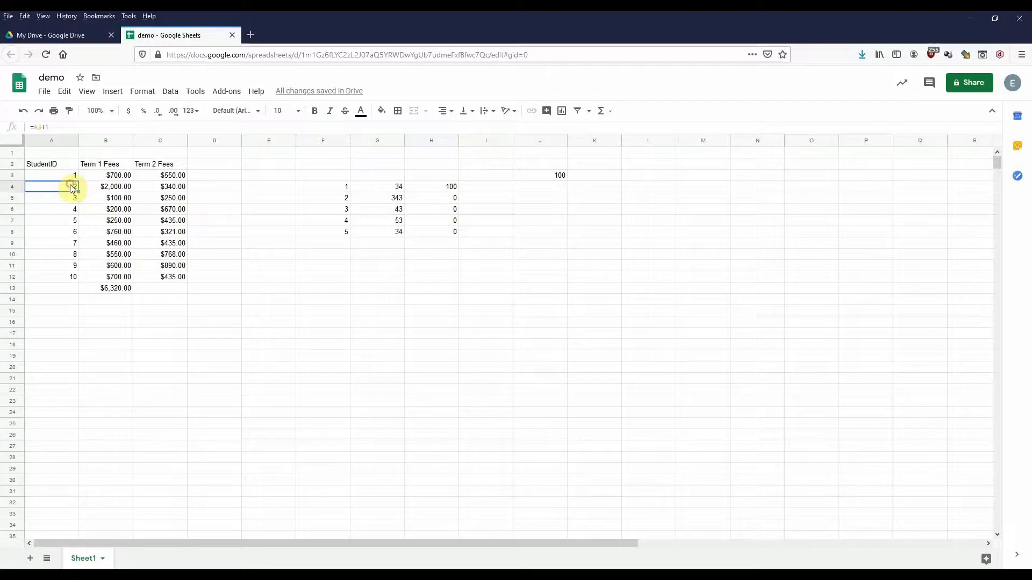
left_click(62, 198)
left_click(60, 211)
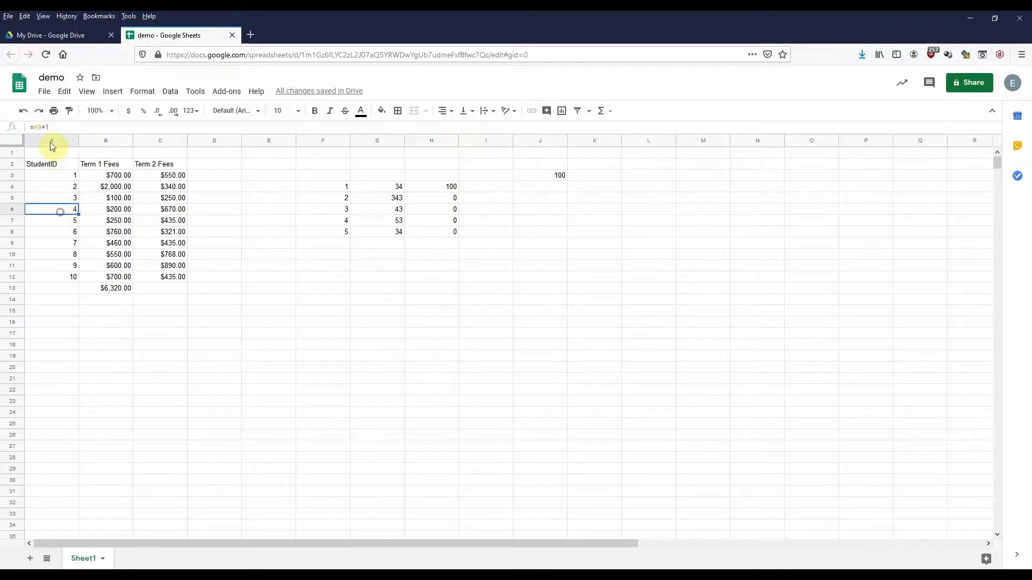
left_click(63, 218)
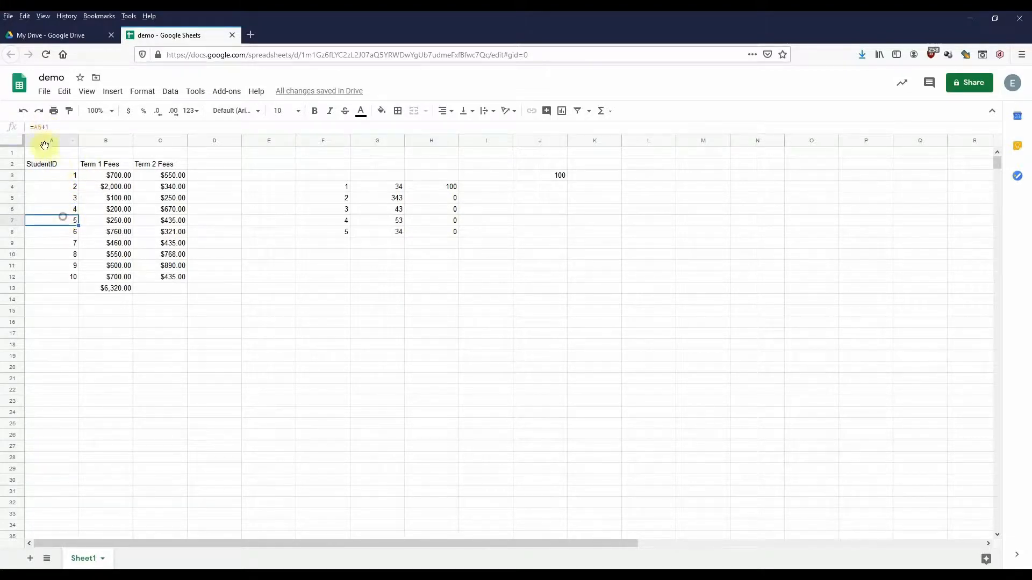
left_click(40, 128)
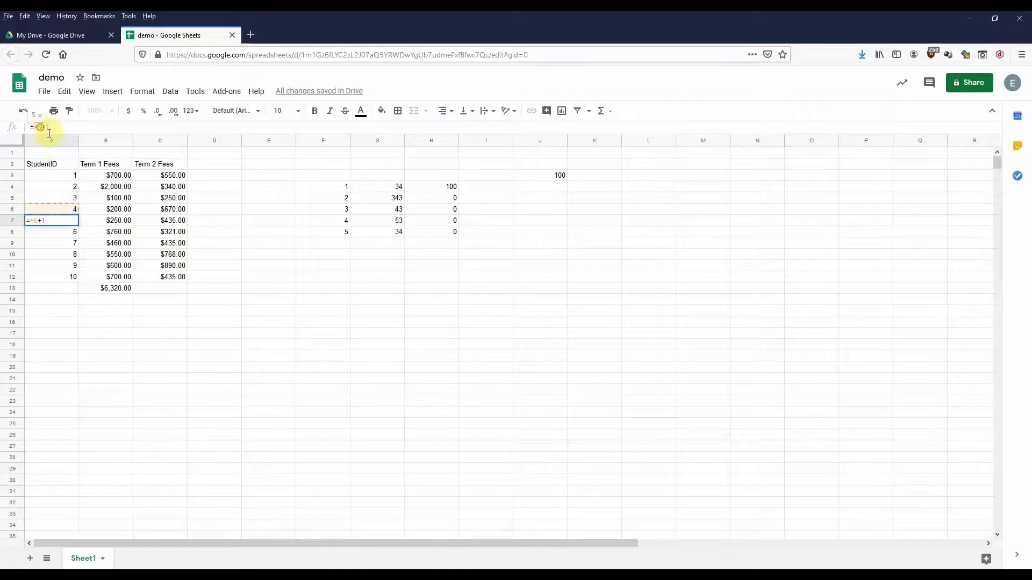
key("Escape")
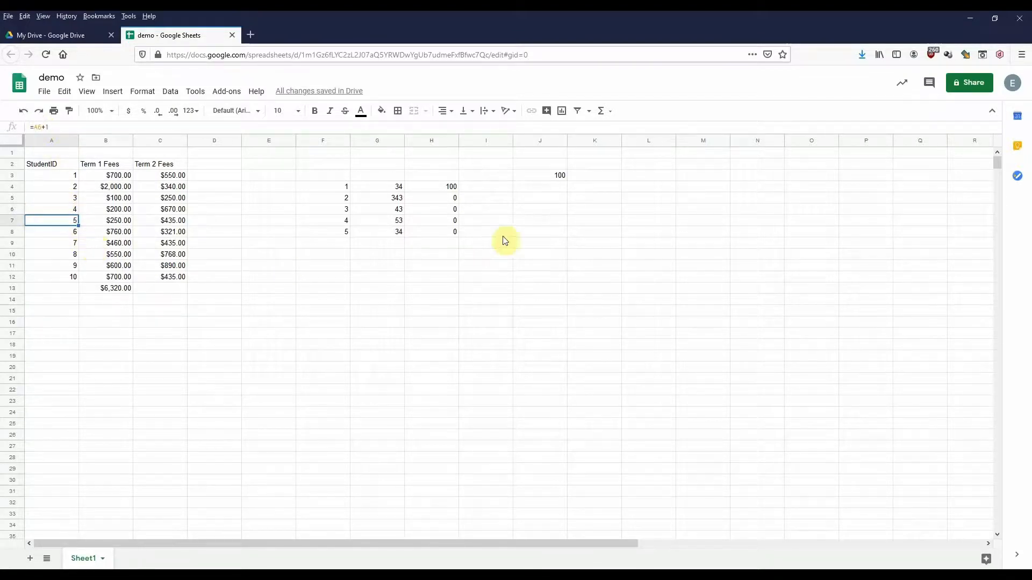
Examine the formulas in H4 and H5 and the cells each one references in columns F and J
left_click(452, 187)
left_click(452, 197)
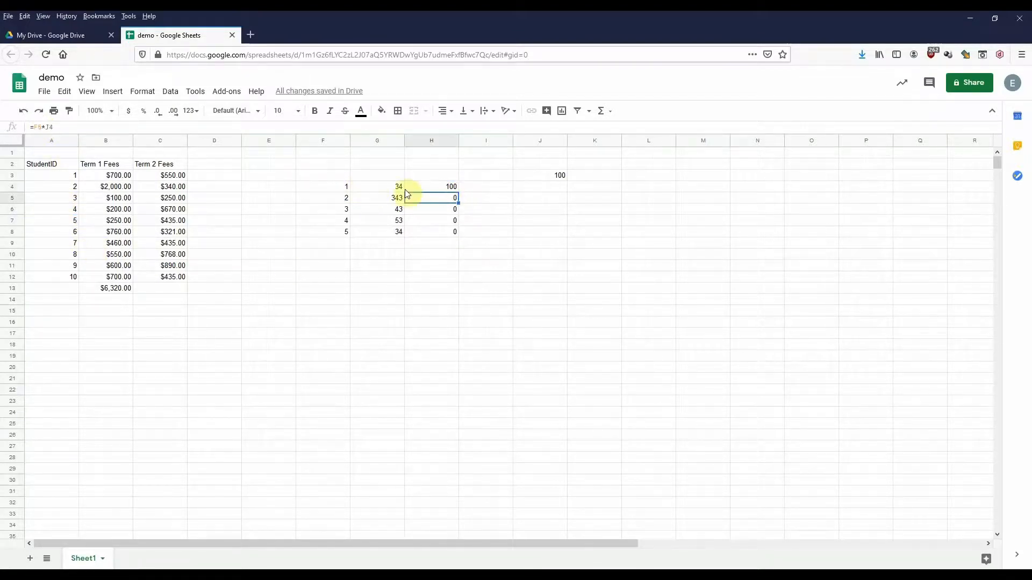
left_click(406, 189)
left_click(43, 128)
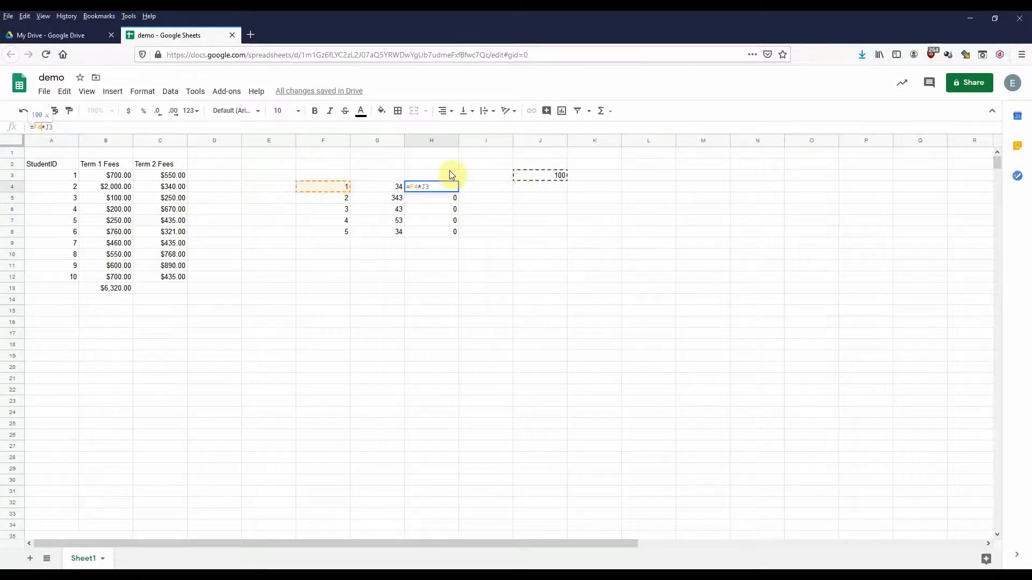
left_click(438, 200)
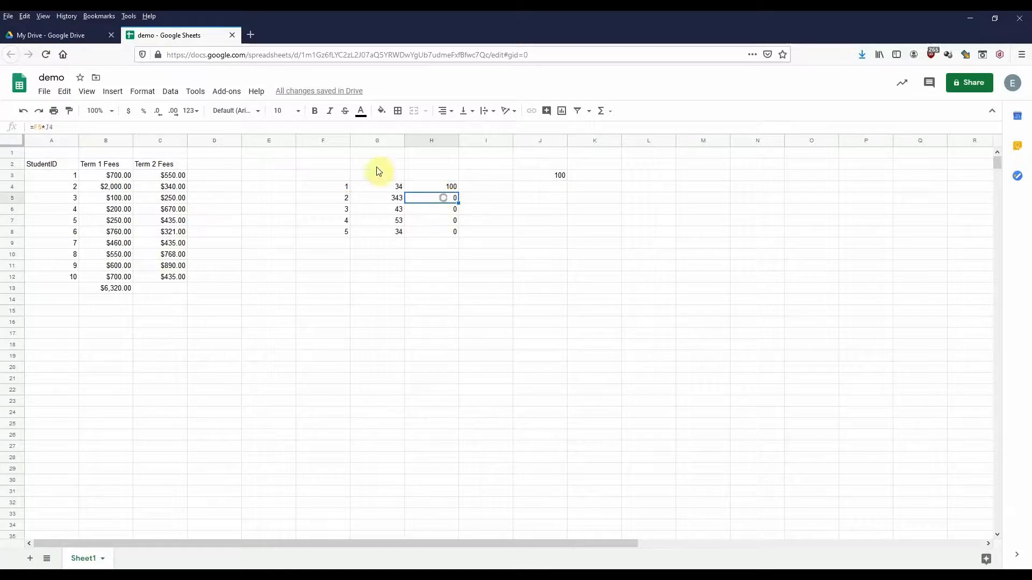
left_click(51, 128)
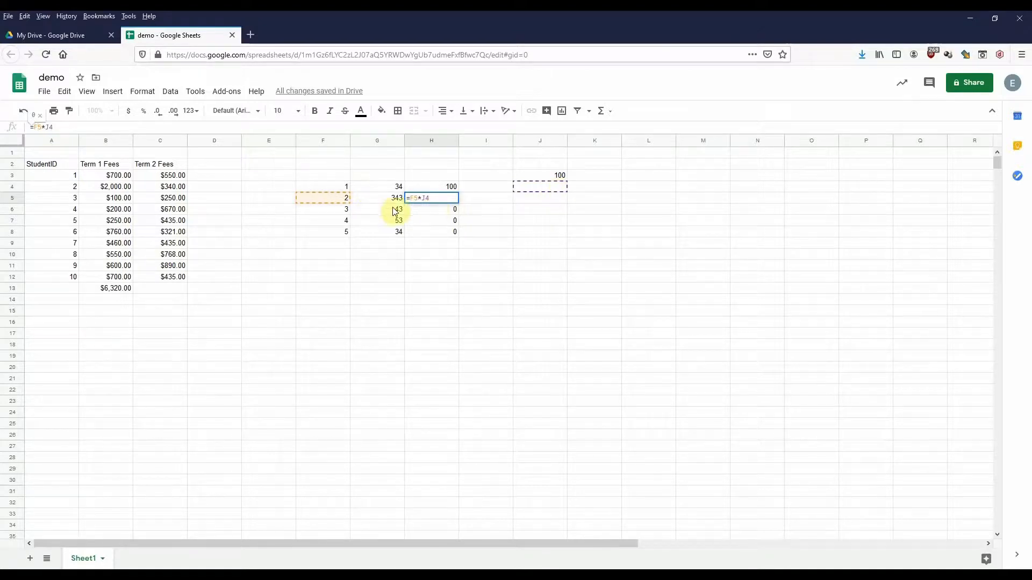
key("Escape")
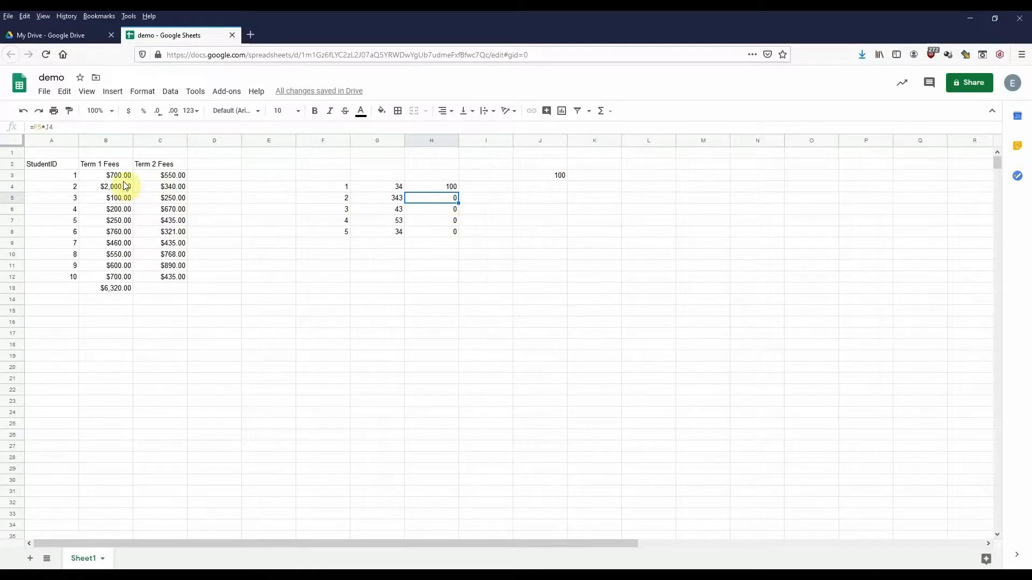
Enter the label RELATIVE in cell A15 below the student ID list
left_click(69, 186)
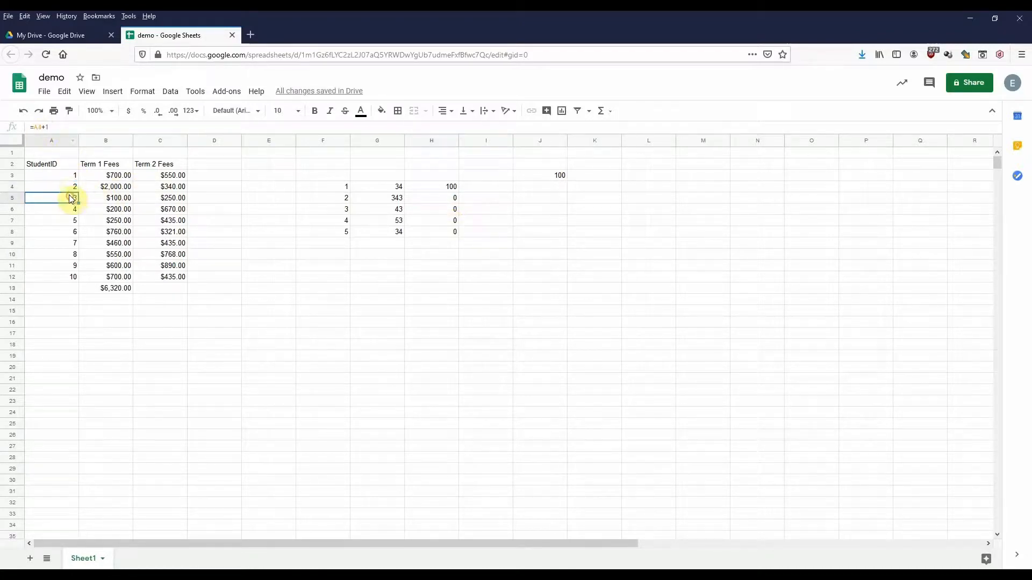
left_click(64, 312)
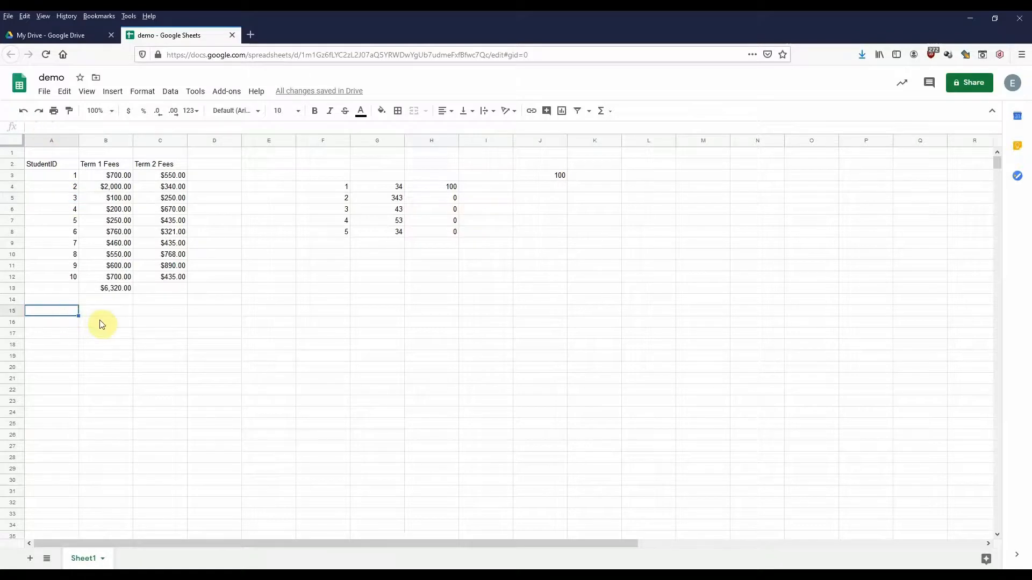
type("RELATIVE")
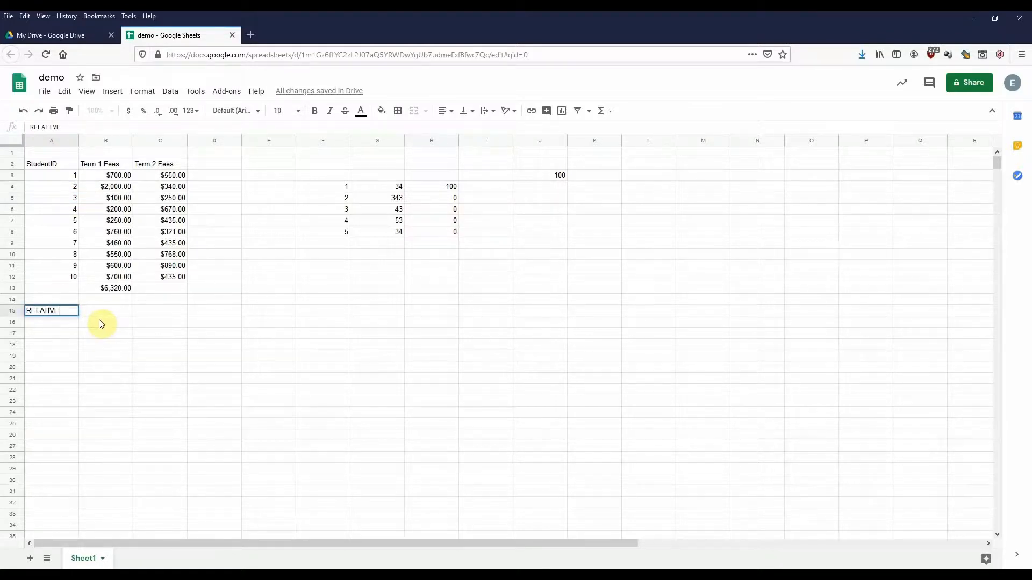
left_click(99, 311)
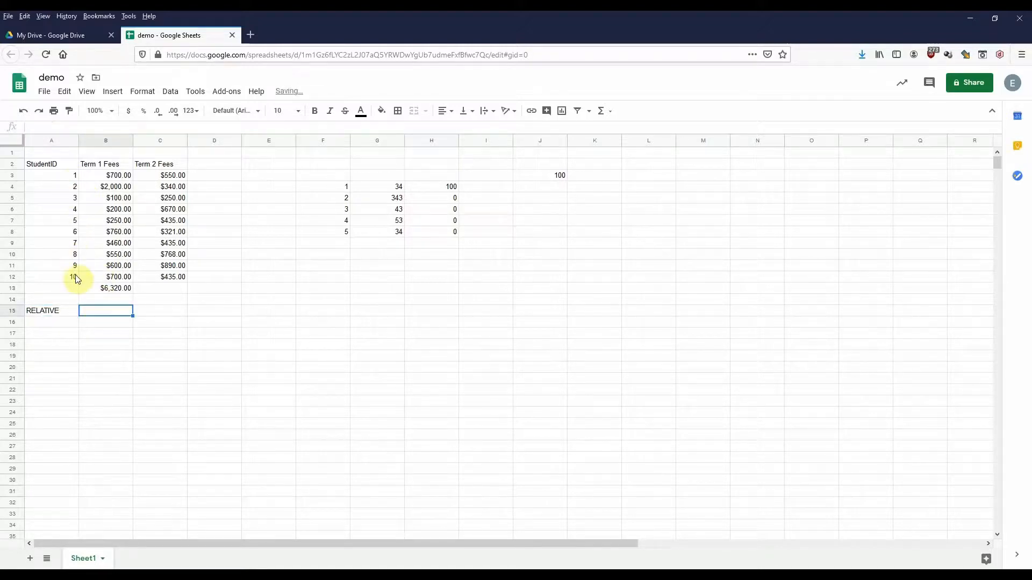
Compare the numbers in F4 to F7 in turn with the single multiplier in J3
left_click(547, 178)
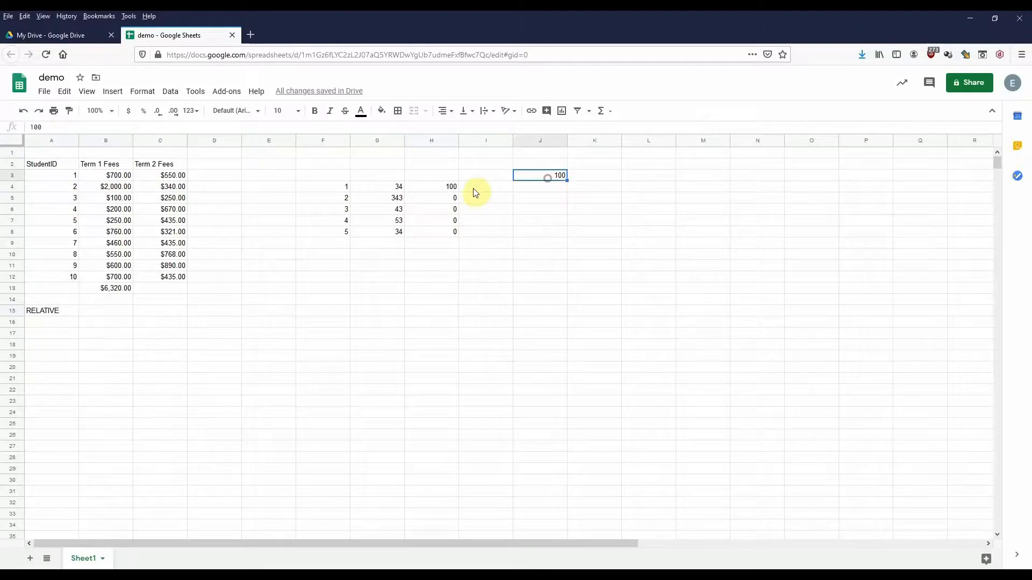
left_click(340, 185)
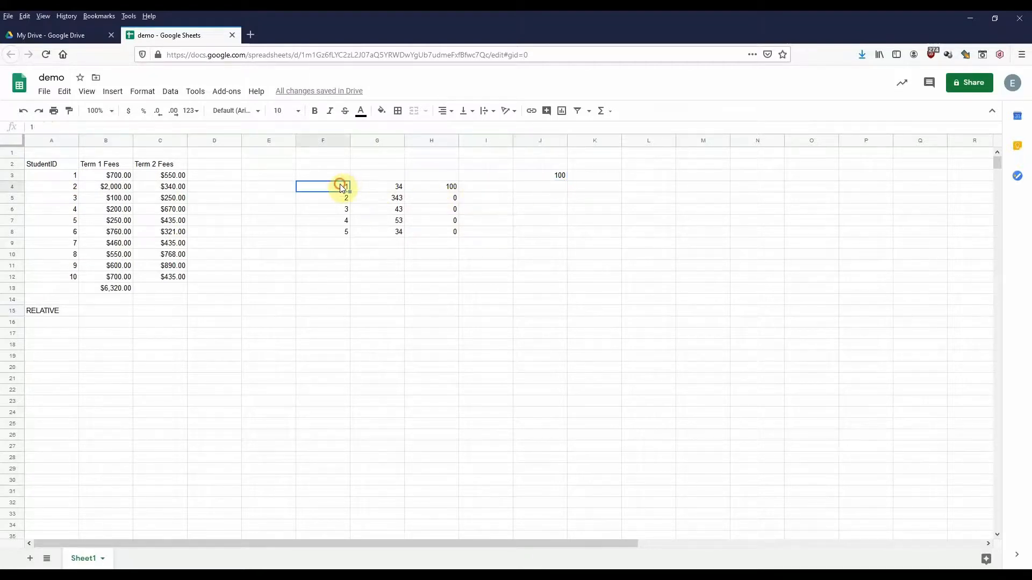
left_click(530, 173)
left_click(337, 196)
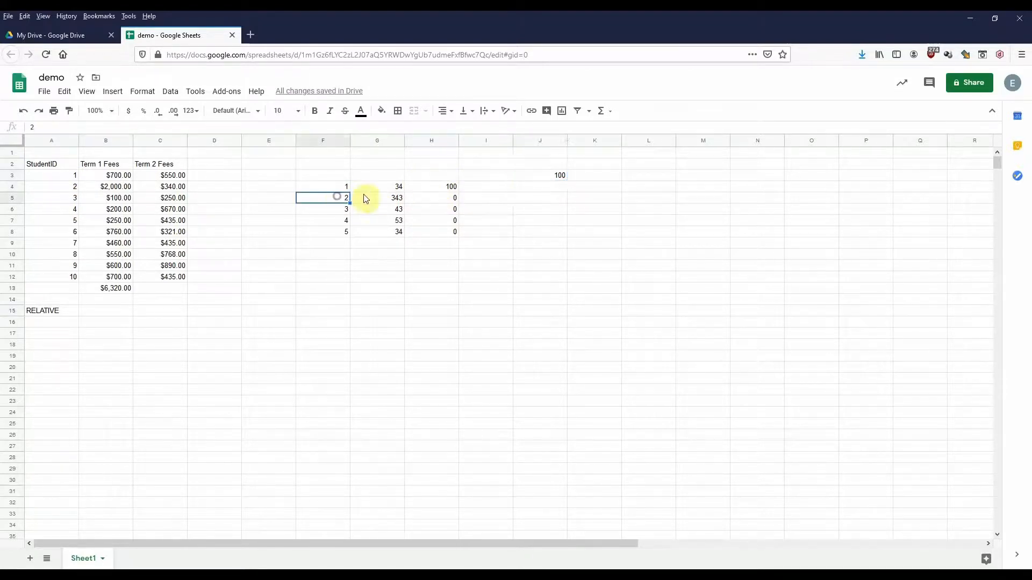
left_click(530, 176)
left_click(337, 208)
left_click(532, 176)
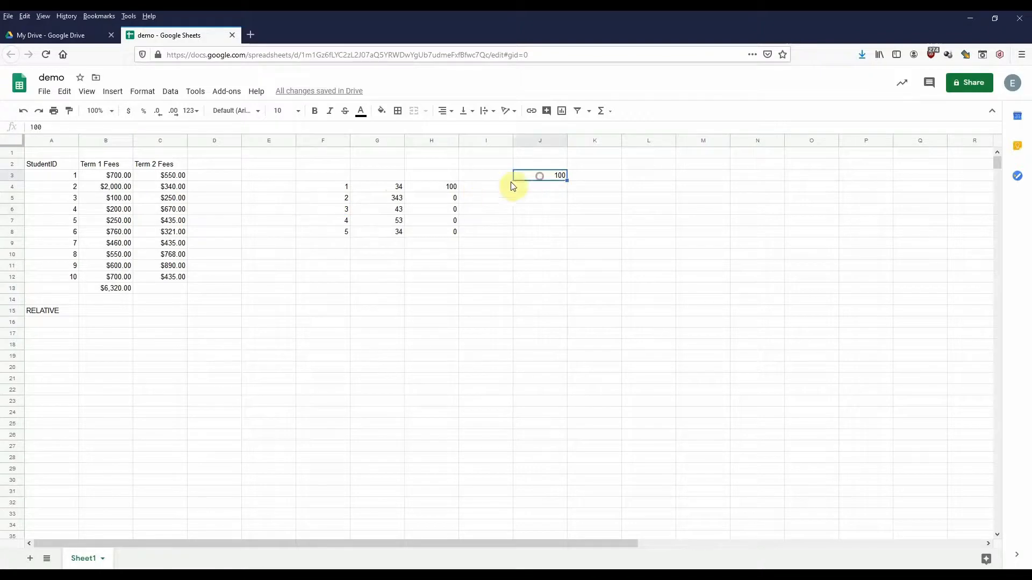
left_click(331, 220)
left_click(553, 178)
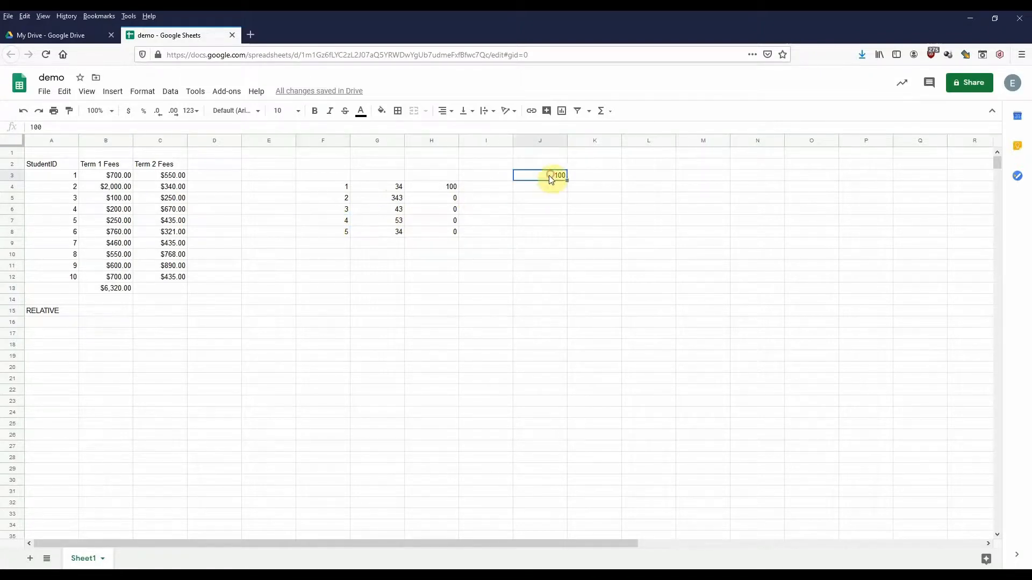
Make the J3 reference in cell H4 absolute so that the formula reads =F4*$J$3
left_click(451, 189)
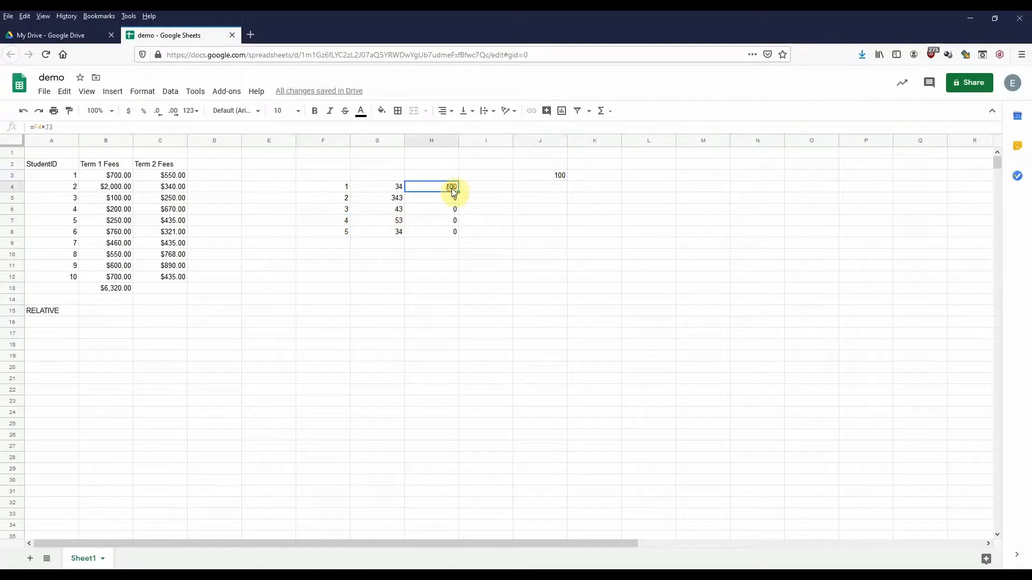
left_click(43, 126)
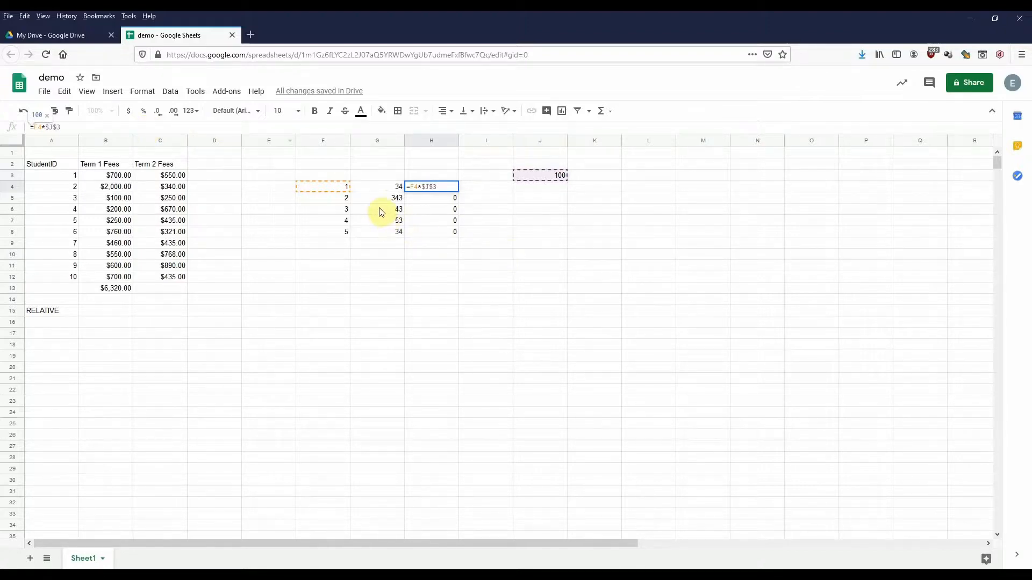
key("Return")
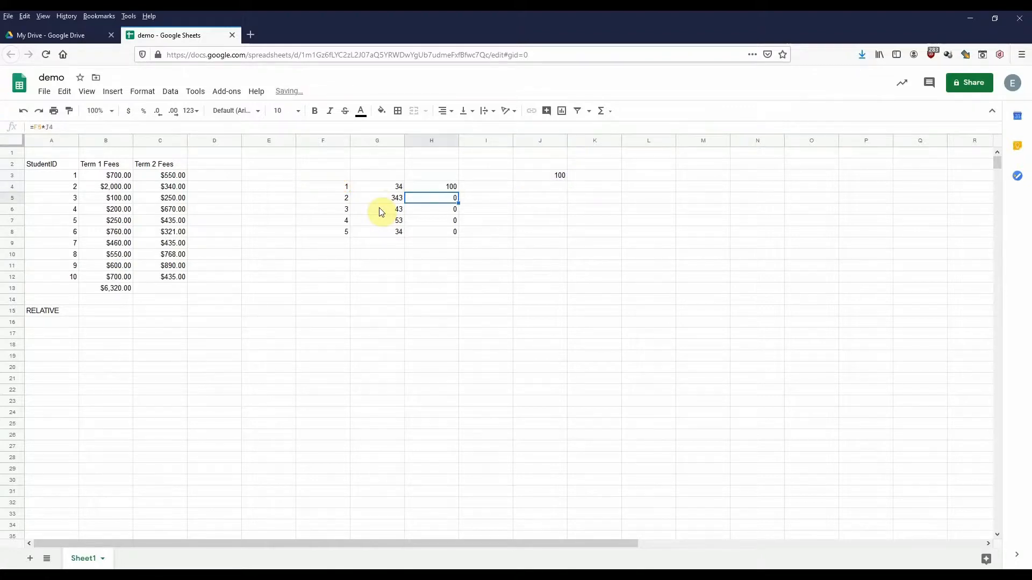
Examine how the absolute reference $J$3 in H4 relates to column J, row 3 and the cell where they meet
left_click(454, 187)
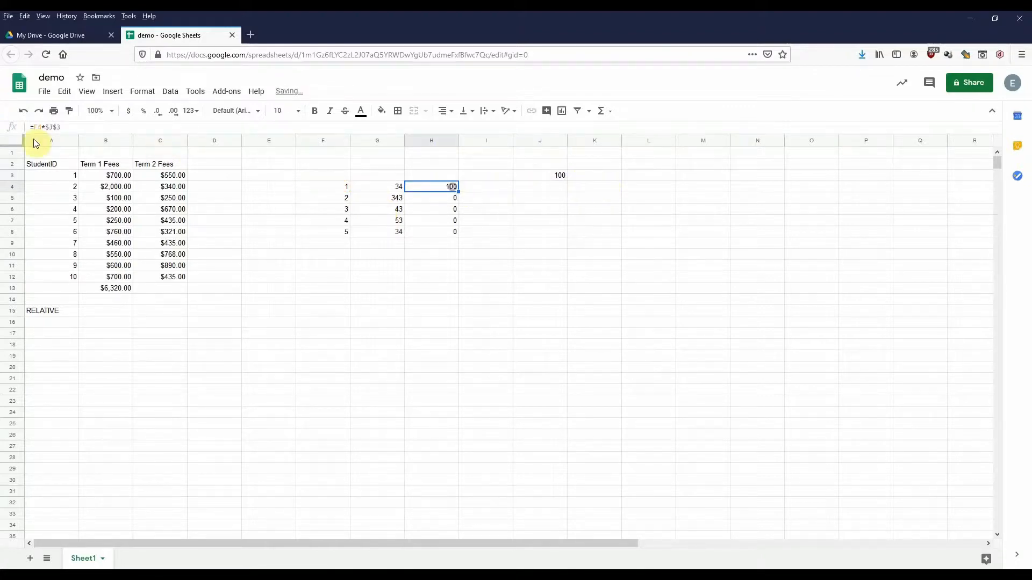
left_click(546, 142)
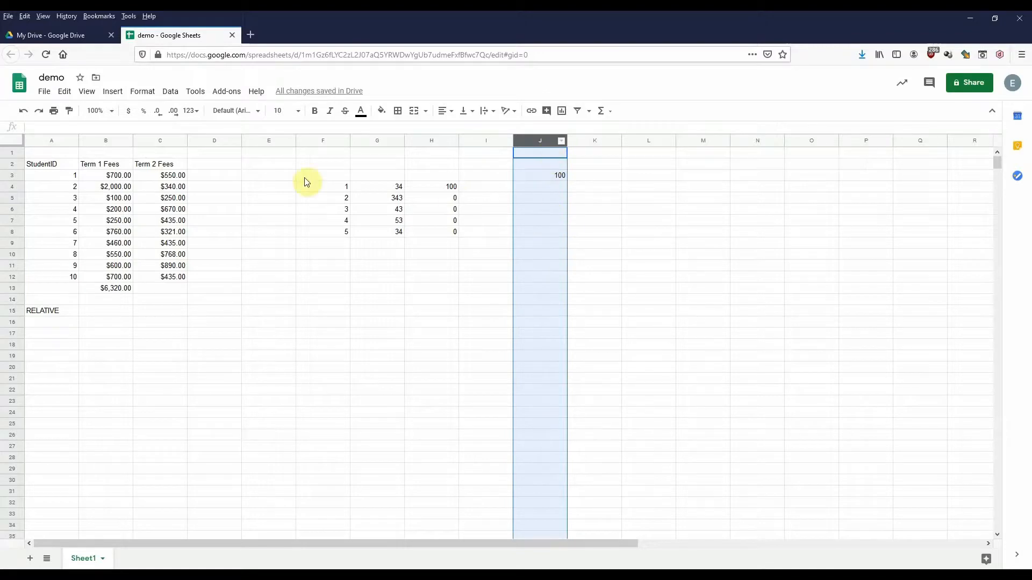
left_click(431, 188)
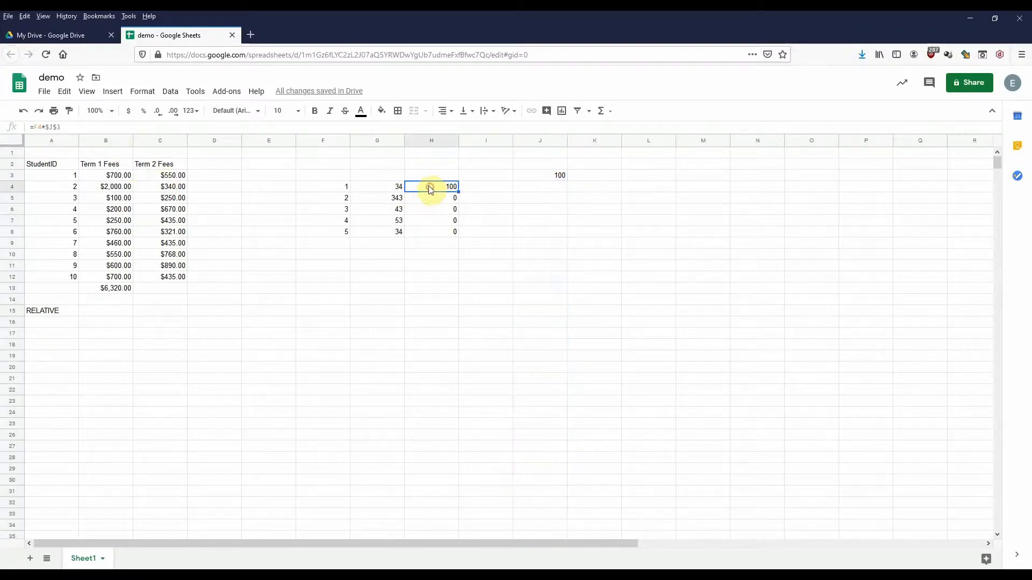
left_click(61, 127)
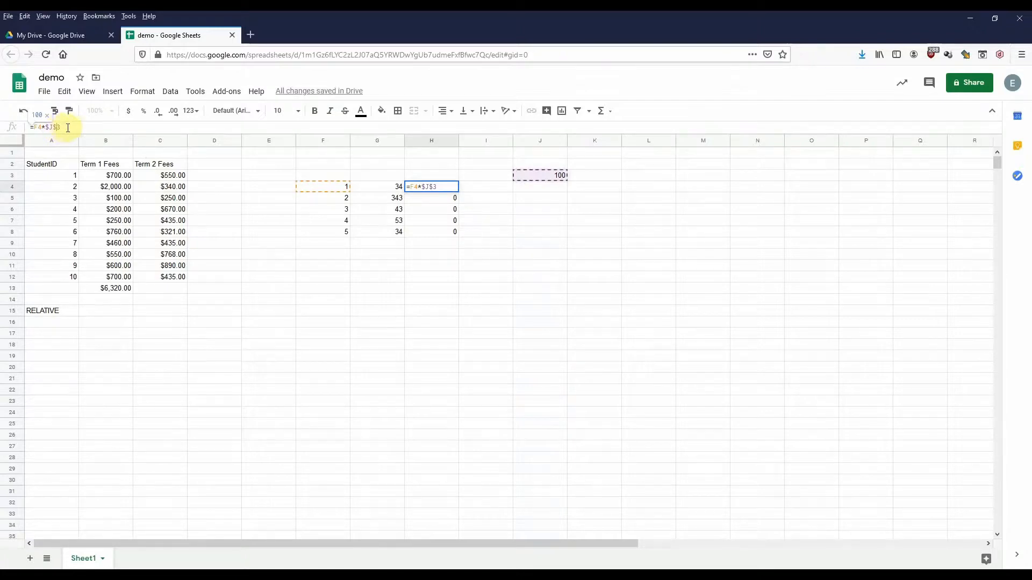
left_click(18, 177)
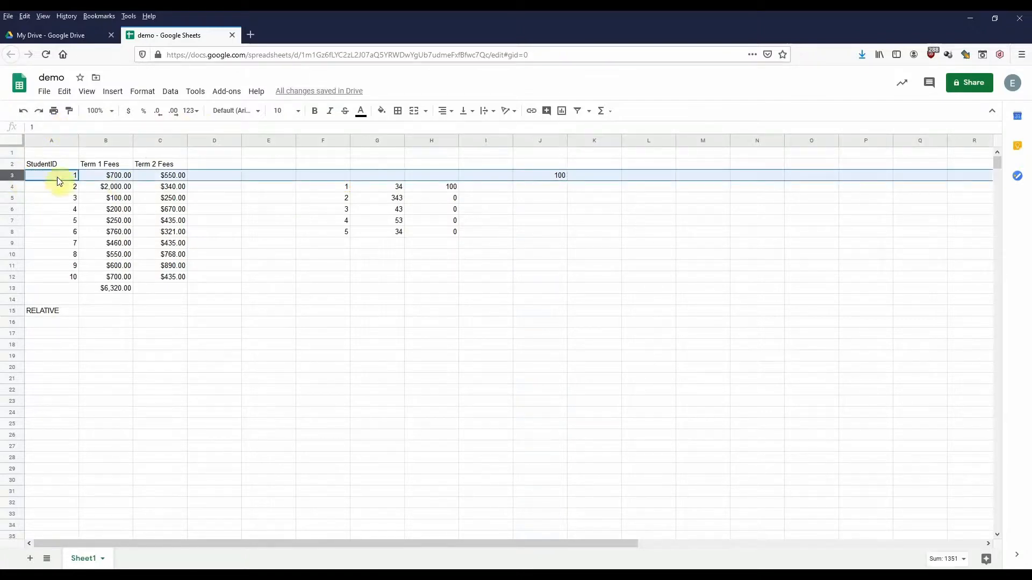
left_click(540, 143)
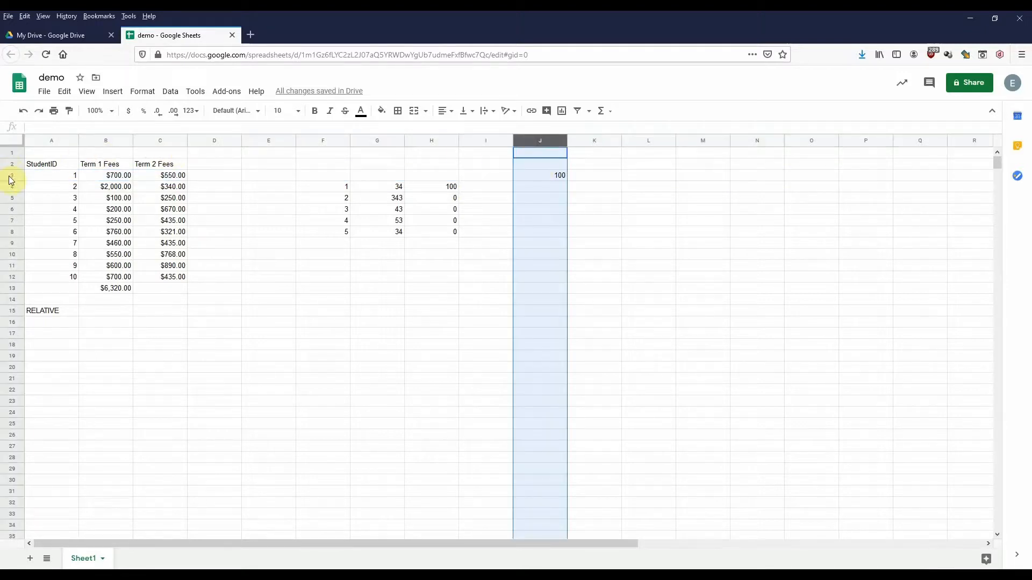
left_click(11, 176)
left_click(550, 175)
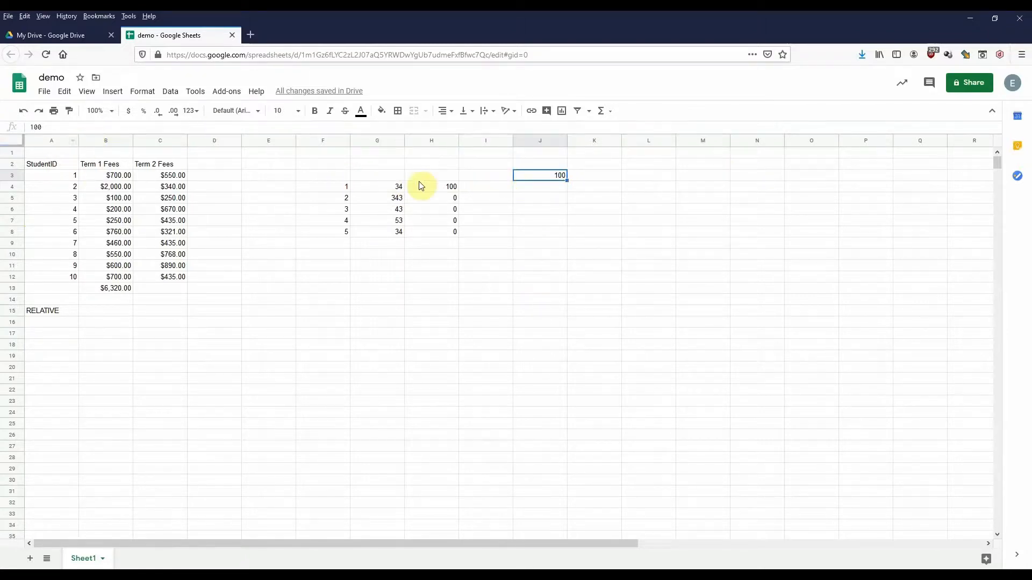
Fill the formula =F4*$J$3 from cell H4 down to H8
left_click(435, 188)
left_click(54, 127)
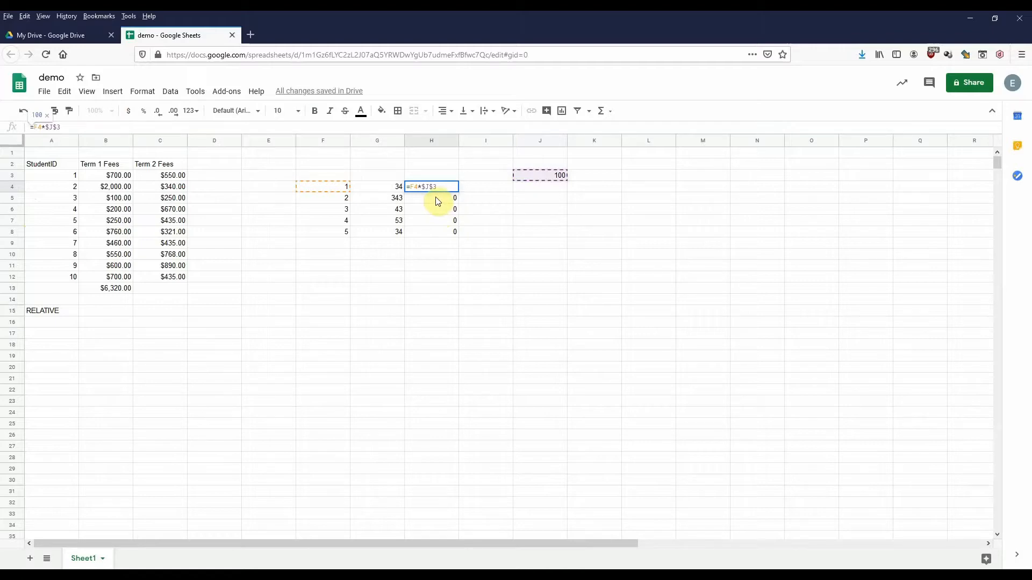
key("Return")
left_click(454, 188)
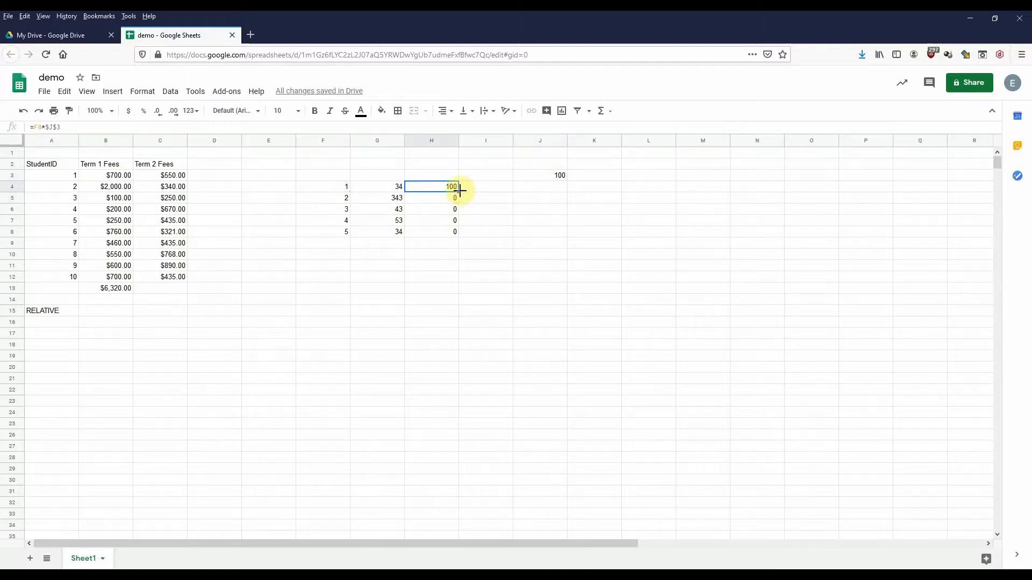
left_click_drag(459, 191, 462, 236)
Examine the filled formulas in H5 to H8, then the column F inputs, the fixed value in J3 and the H4 formula
left_click(453, 198)
left_click(452, 208)
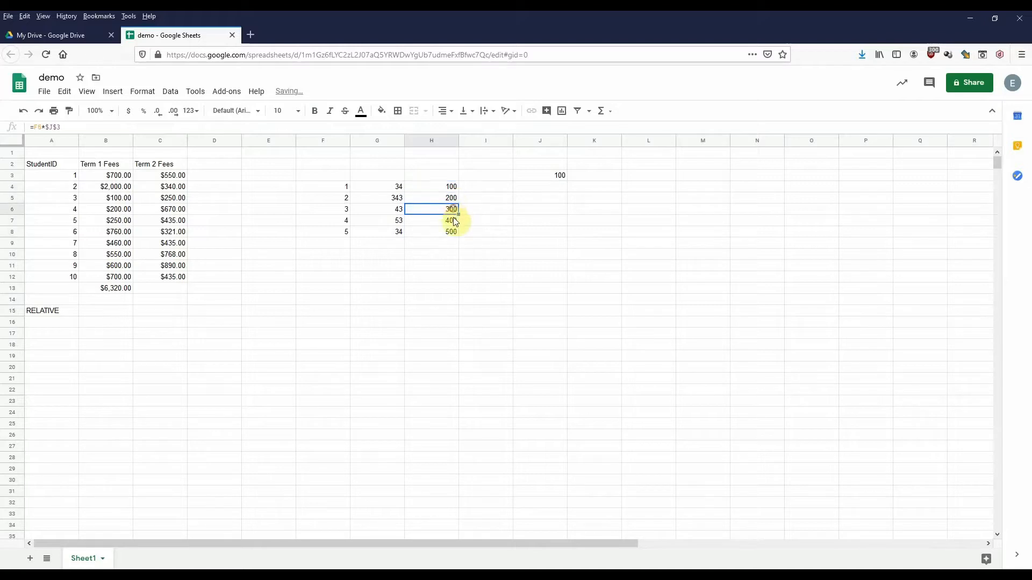
left_click(452, 219)
left_click(453, 234)
left_click(344, 188)
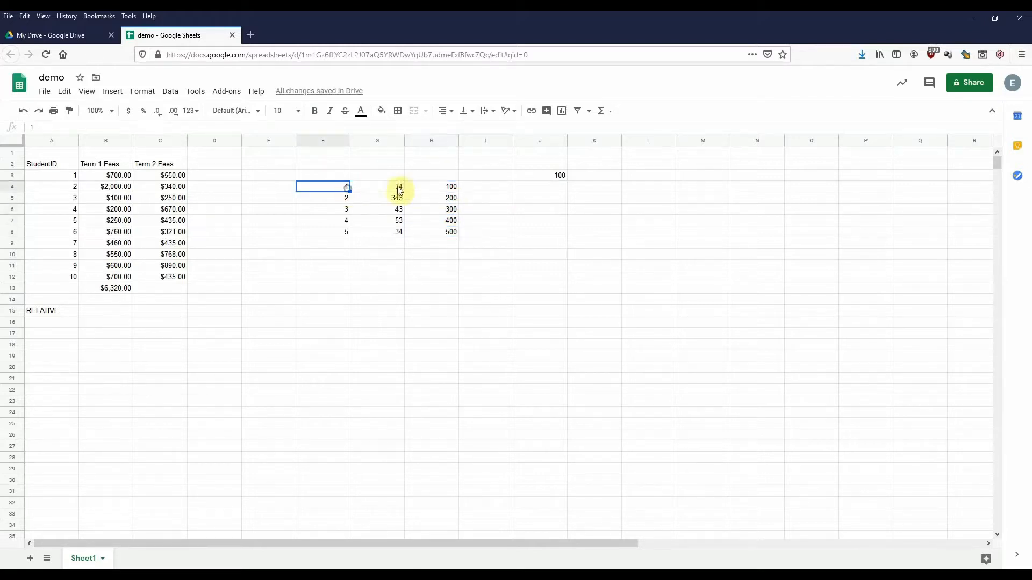
left_click(543, 177)
left_click(339, 200)
left_click(531, 181)
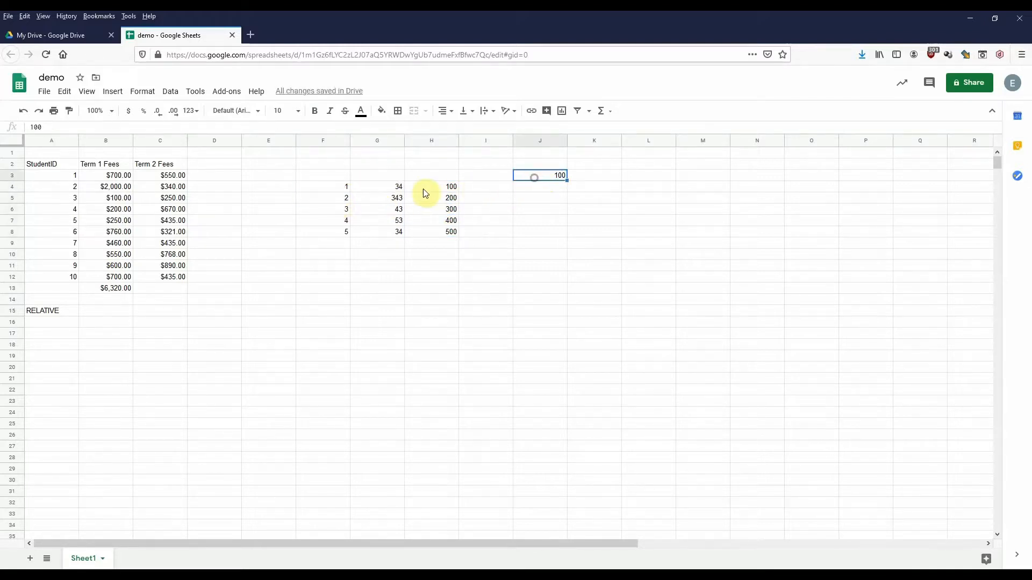
left_click(341, 183)
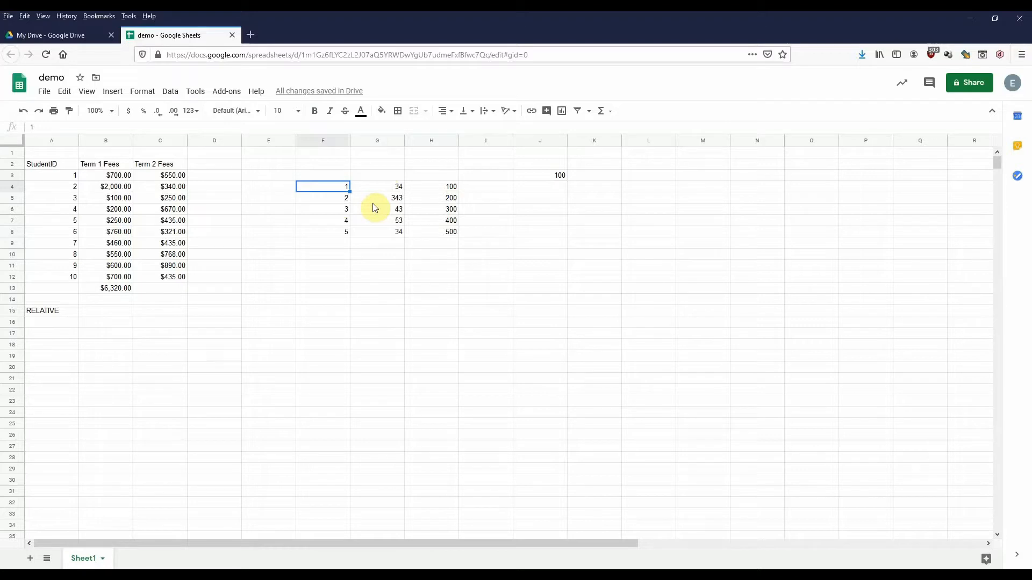
left_click(555, 176)
left_click(439, 186)
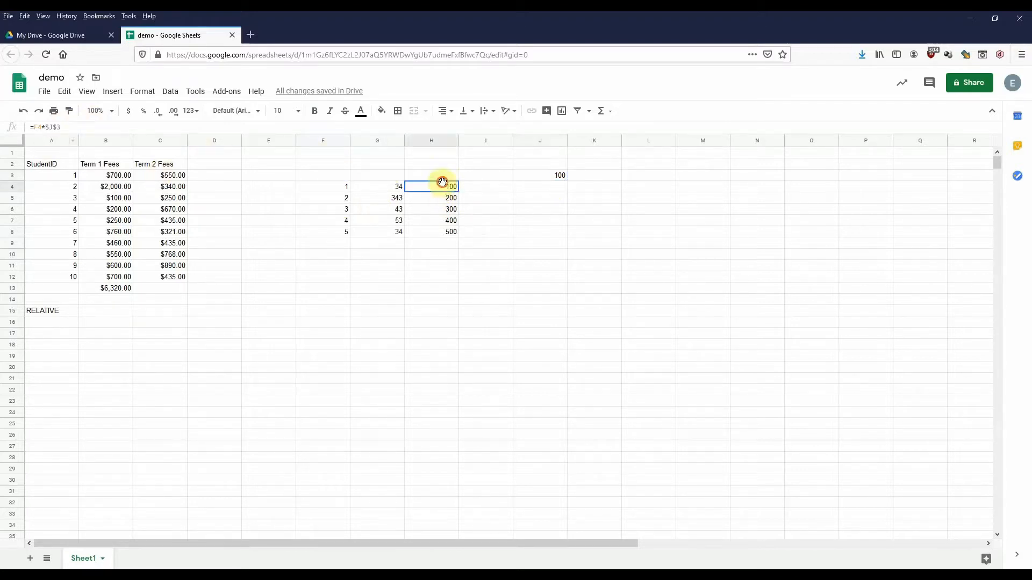
type("=F4*$J$3")
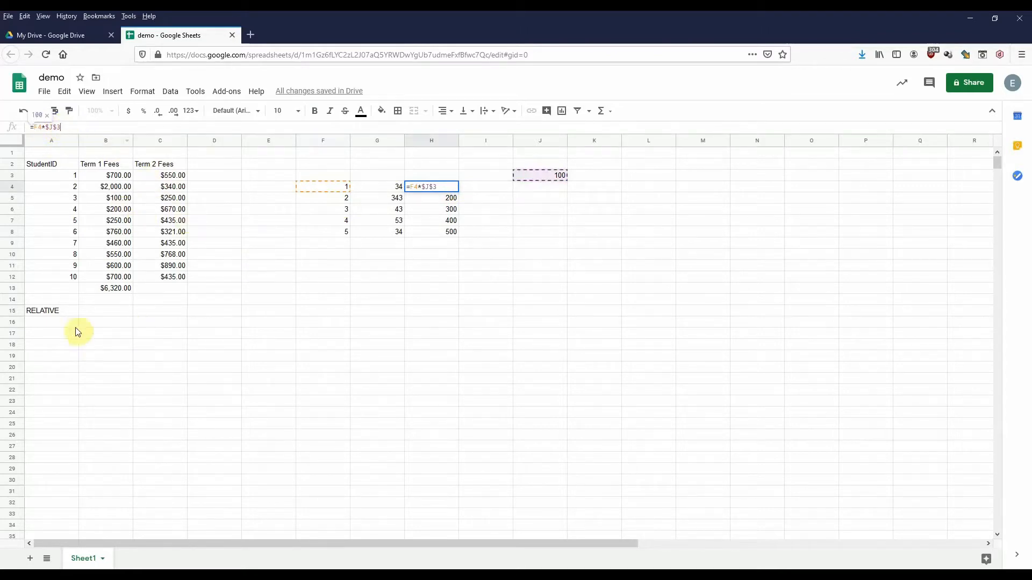
Extend the label in cell A15 so that it reads RELATIVE REFERENCE
left_click(48, 313)
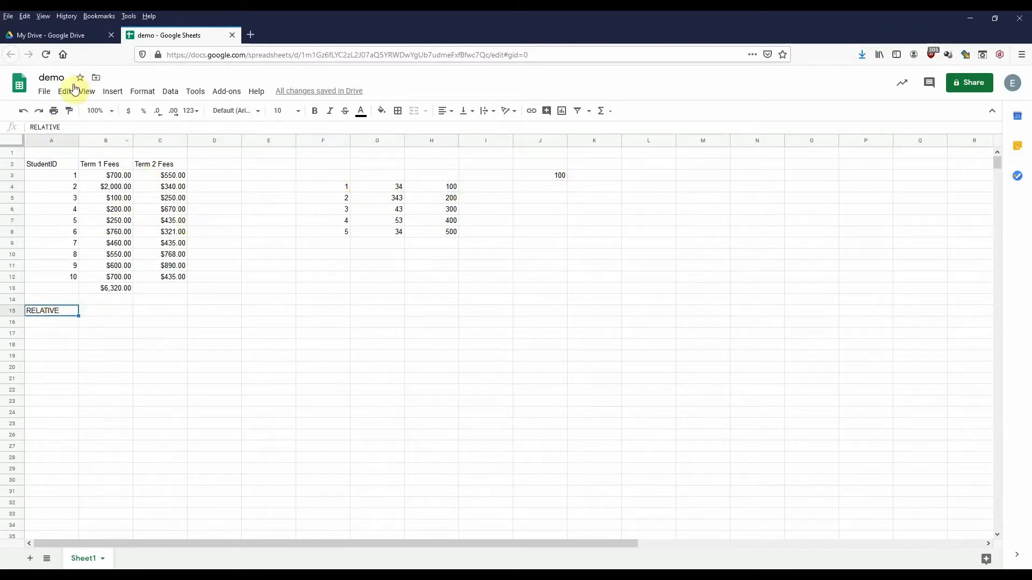
left_click(92, 126)
type("RE")
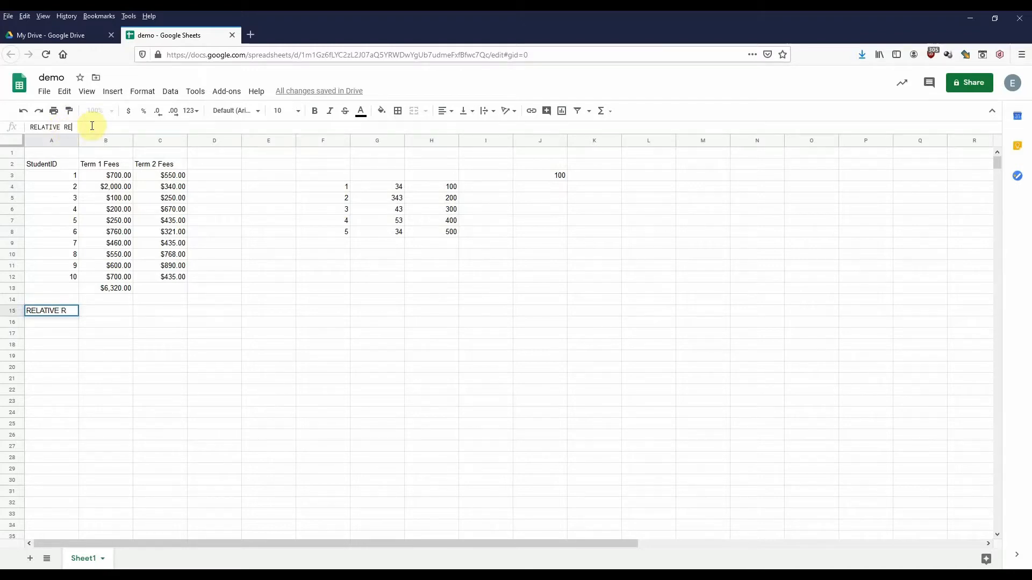
type("FERENCE")
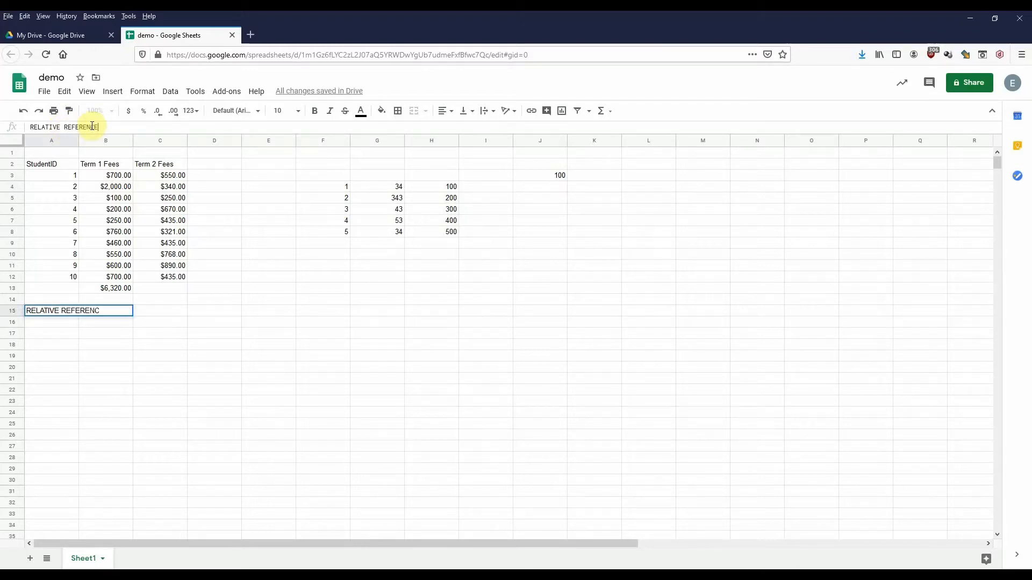
key("Return")
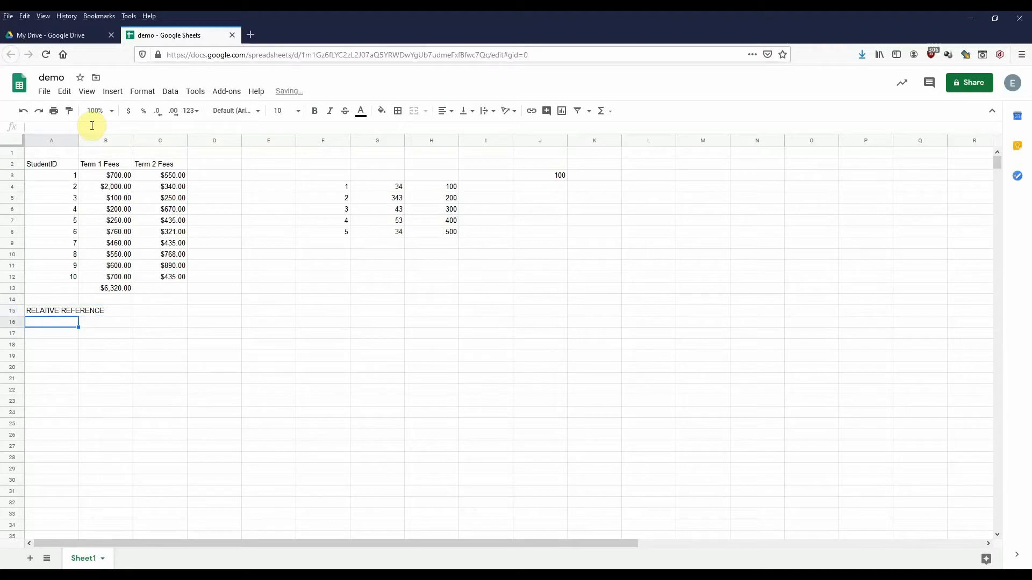
Enter the label ABSOLUTE REFERENCE in cell A17, two rows below the relative reference label
key("Down")
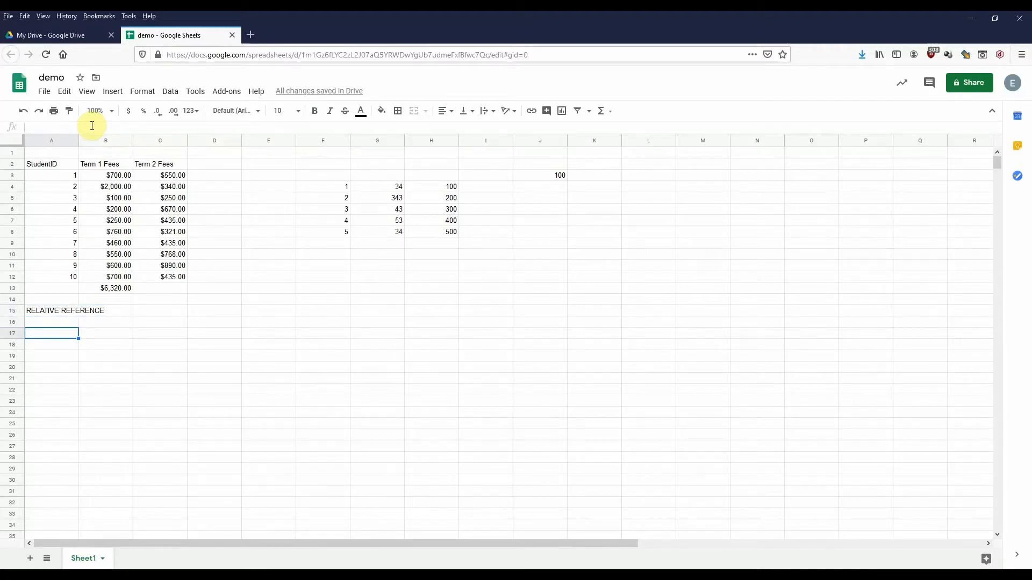
type("ABSOLUTE")
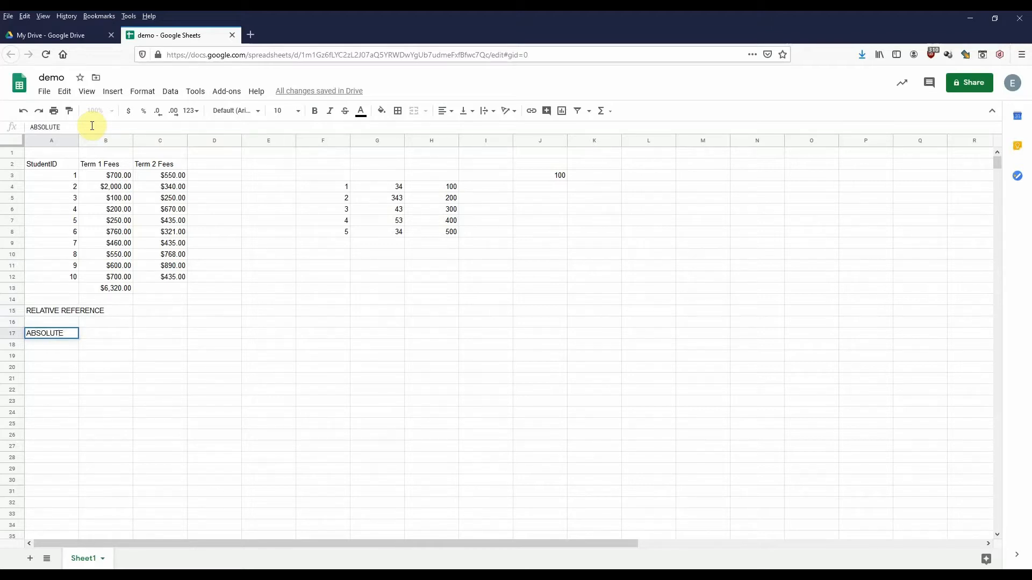
type(" REFERENC")
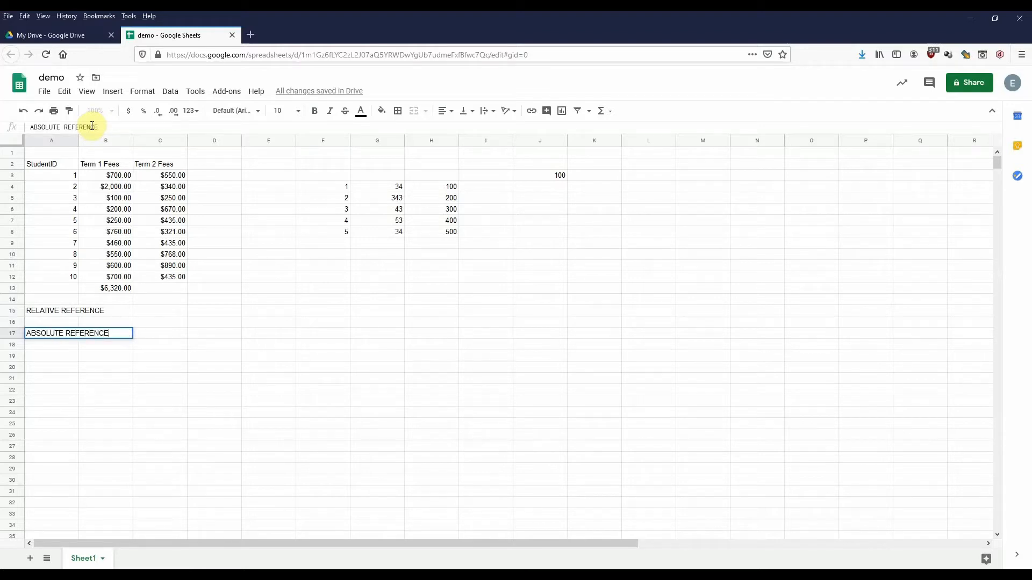
type("E")
key("Return")
Examine the formula in H4 and the cells it refers to as the example for the ABSOLUTE REFERENCE label
left_click(55, 333)
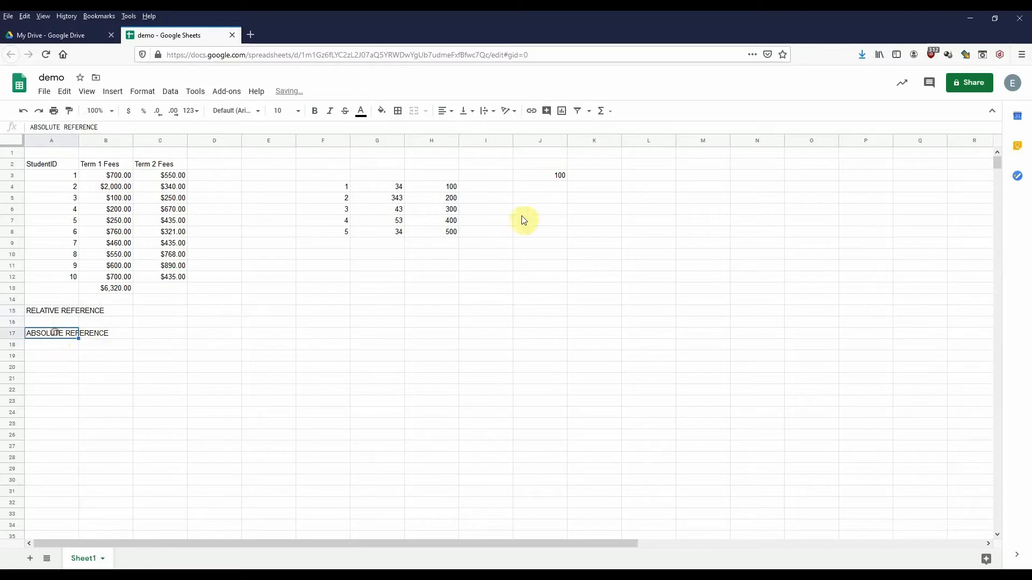
left_click(418, 188)
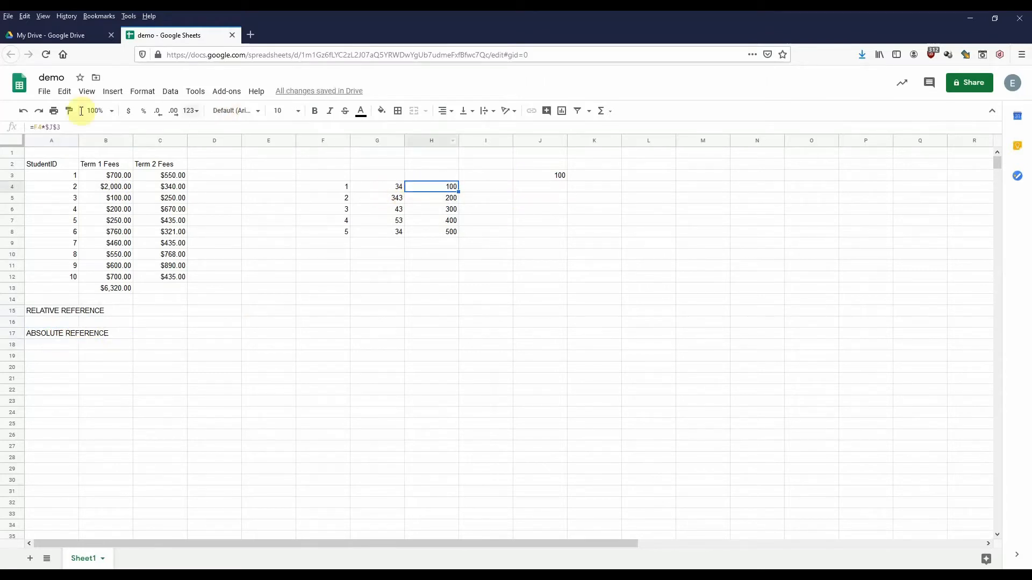
key("F2")
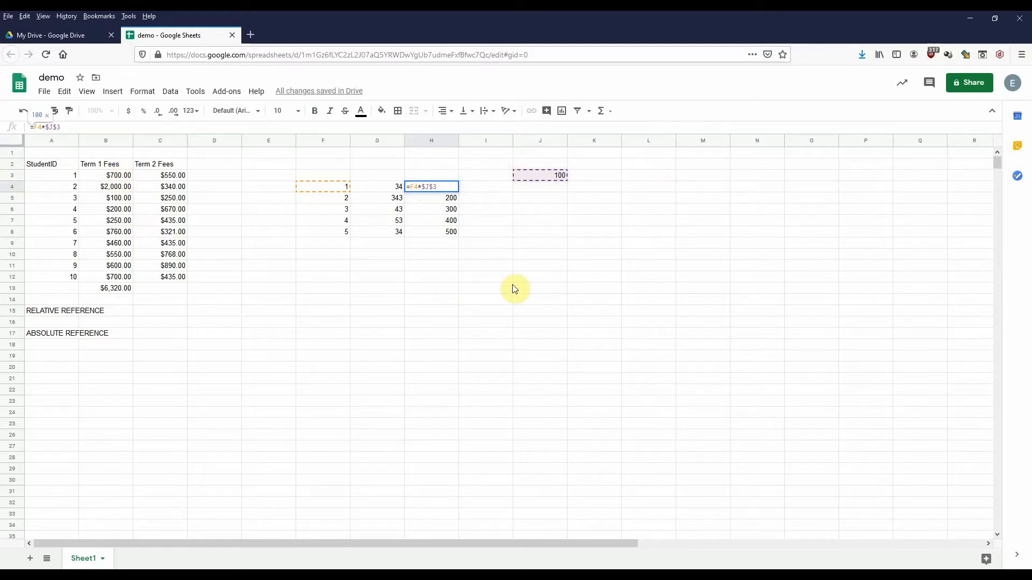
left_click(318, 246)
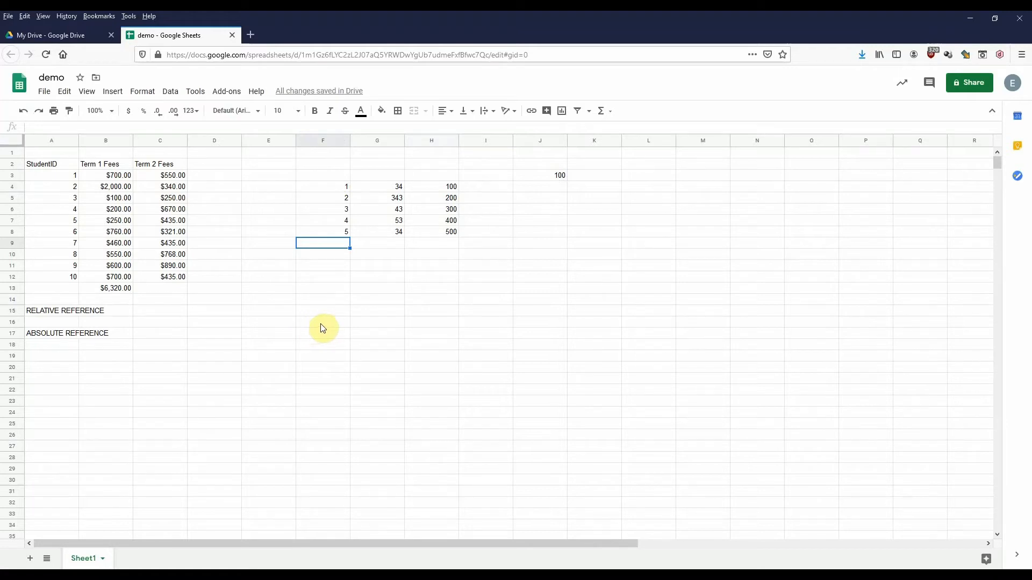
Compare the relative StudentID formula in A4 and the fixed value in J3 with the reference labels in A15 and A17
left_click(67, 186)
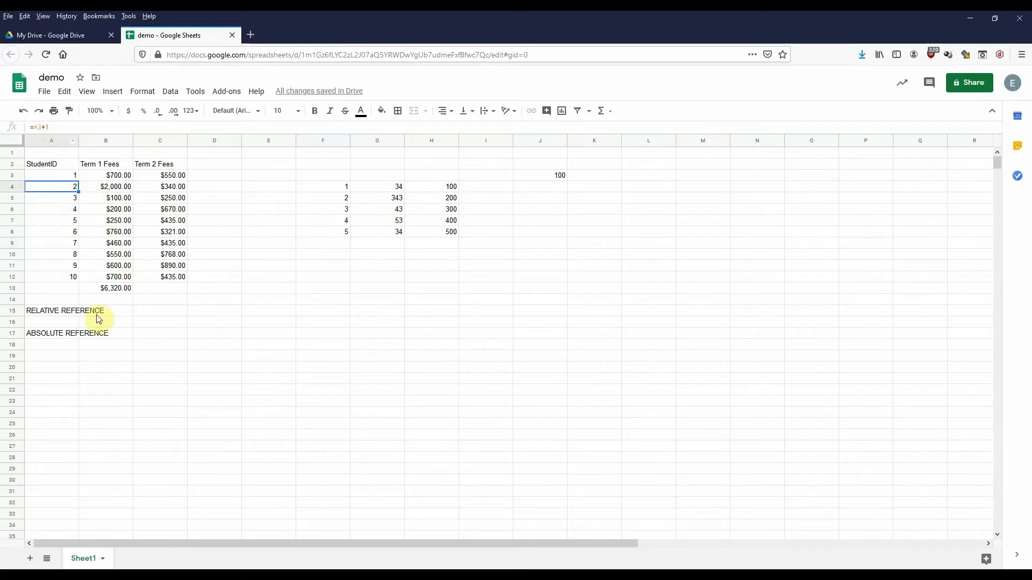
left_click(62, 314)
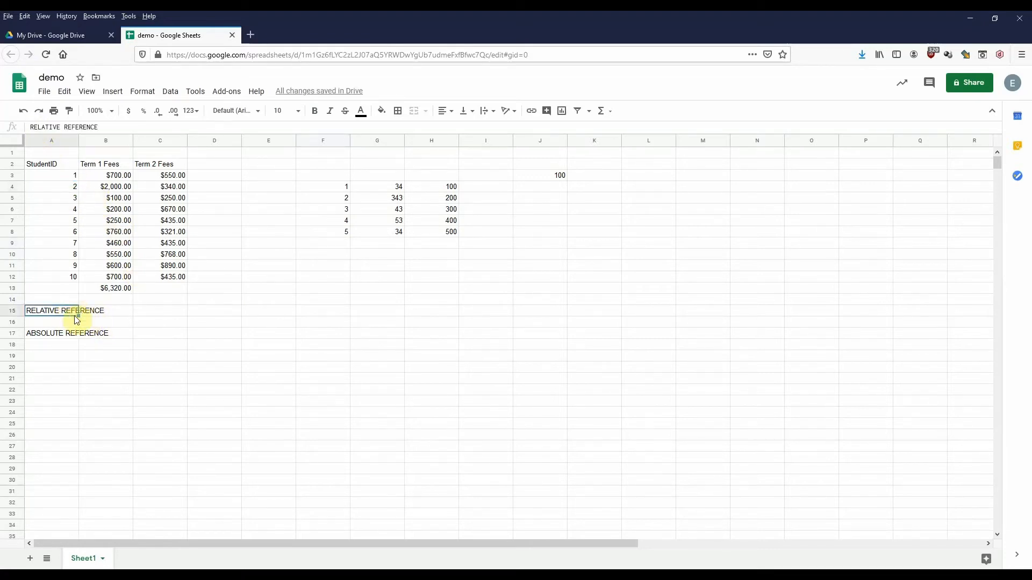
left_click(56, 333)
left_click(55, 316)
left_click(50, 177)
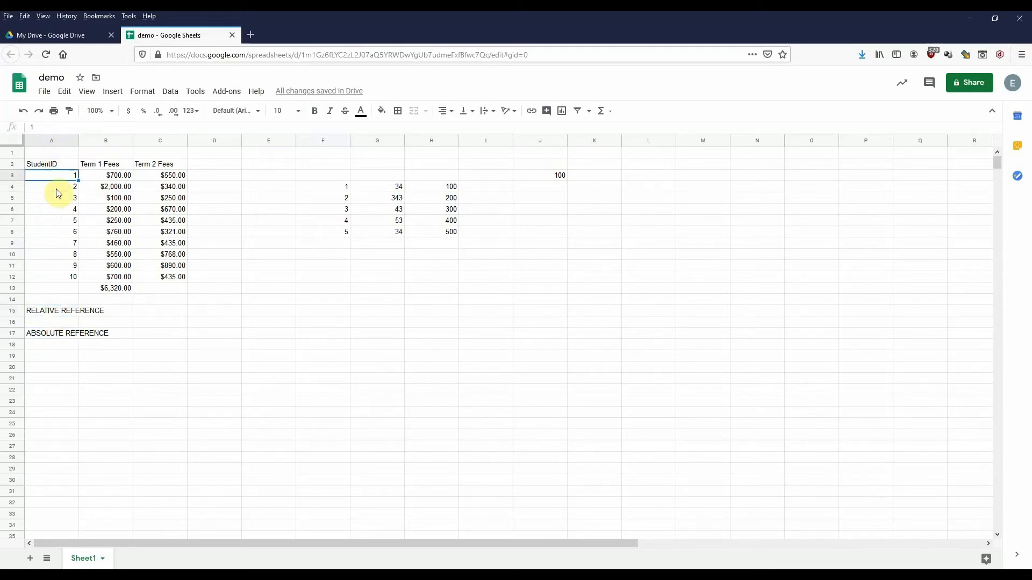
left_click(58, 189)
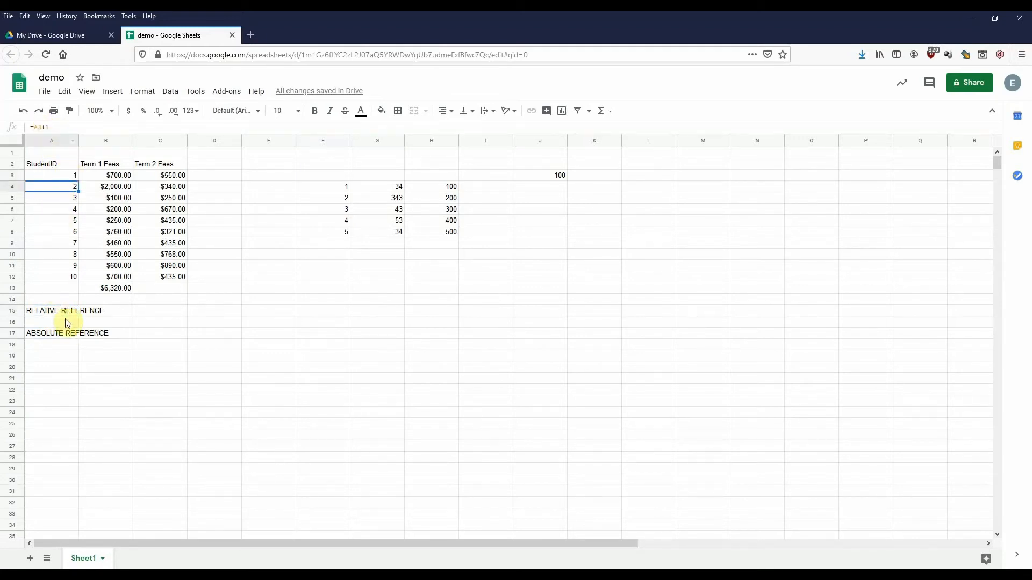
left_click(64, 333)
left_click(553, 177)
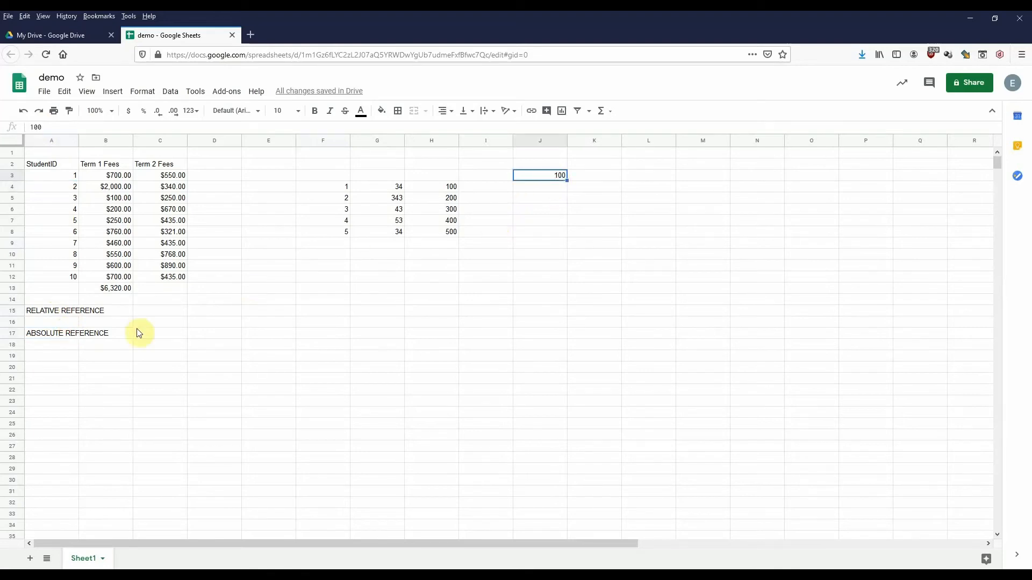
left_click(58, 314)
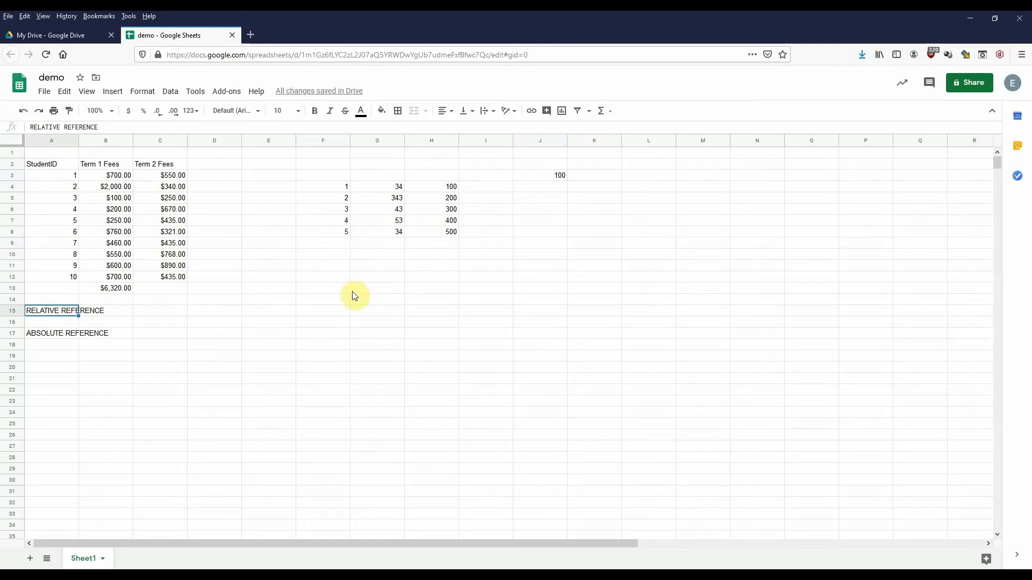
left_click(120, 311)
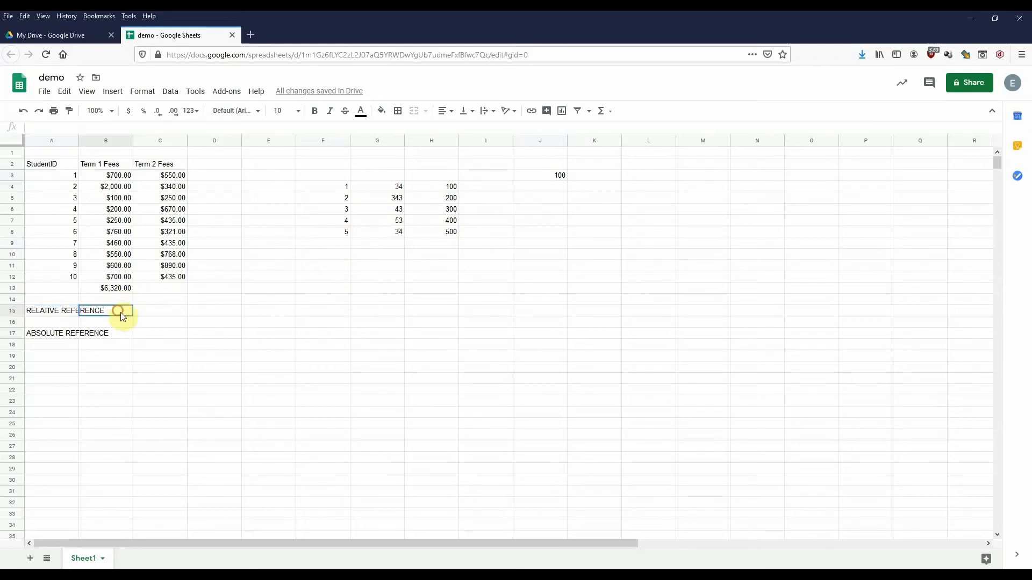
left_click(57, 78)
left_click(272, 213)
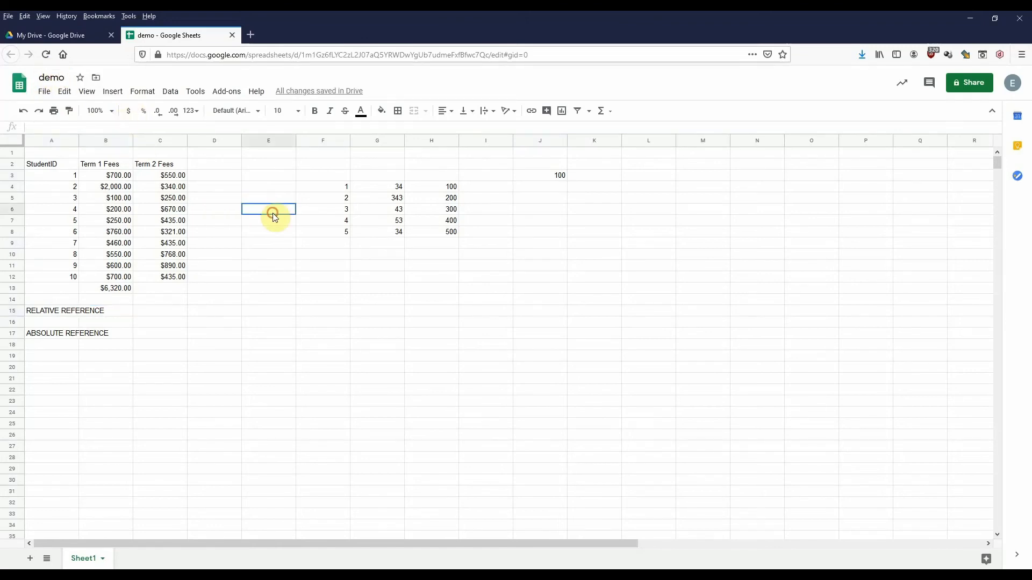